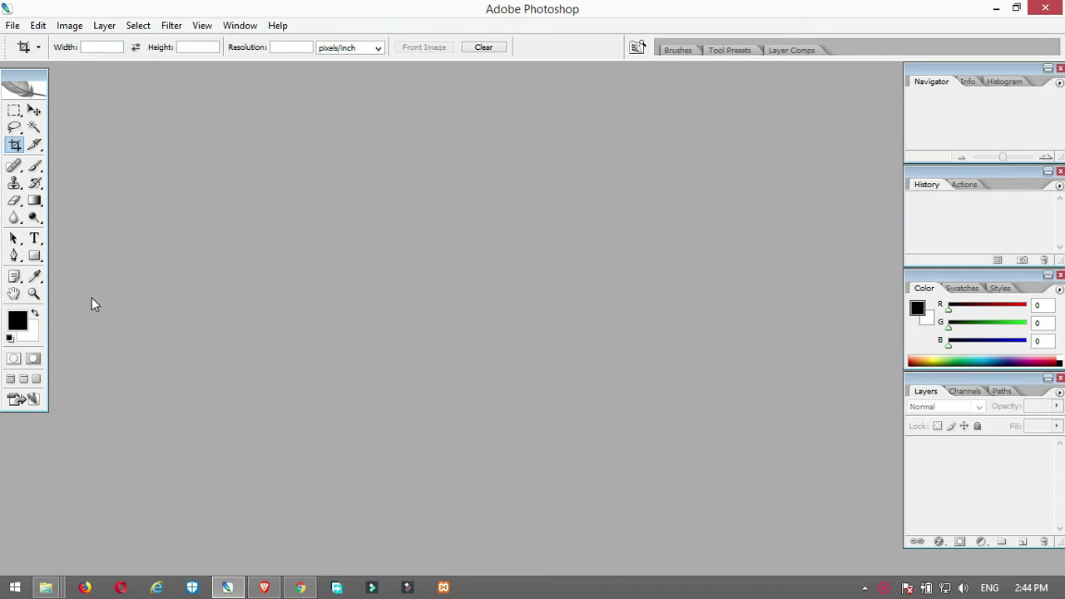
pyautogui.click(14, 218)
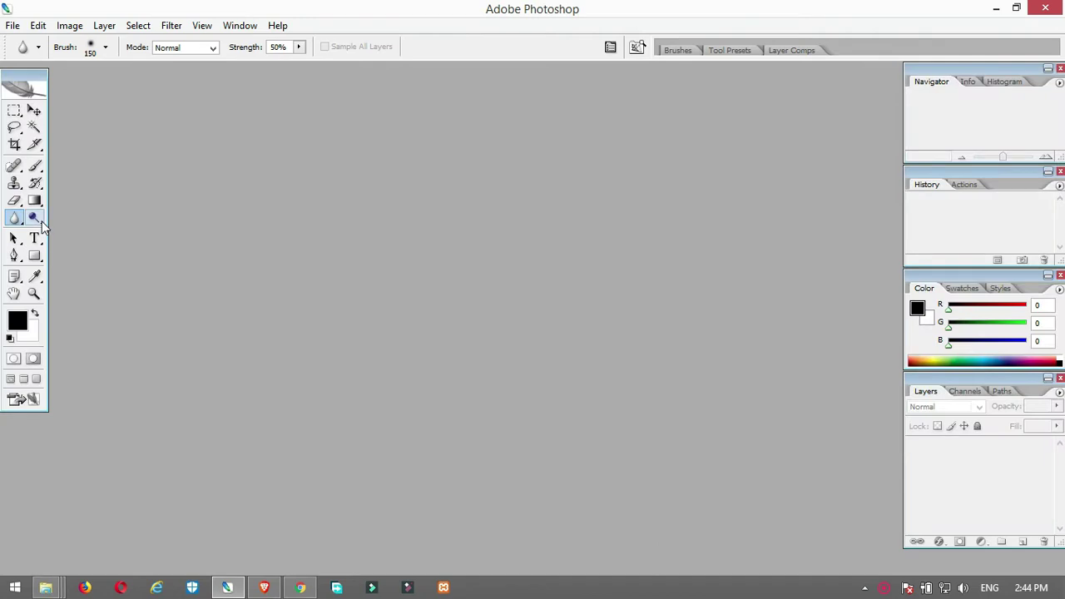
pyautogui.click(34, 218)
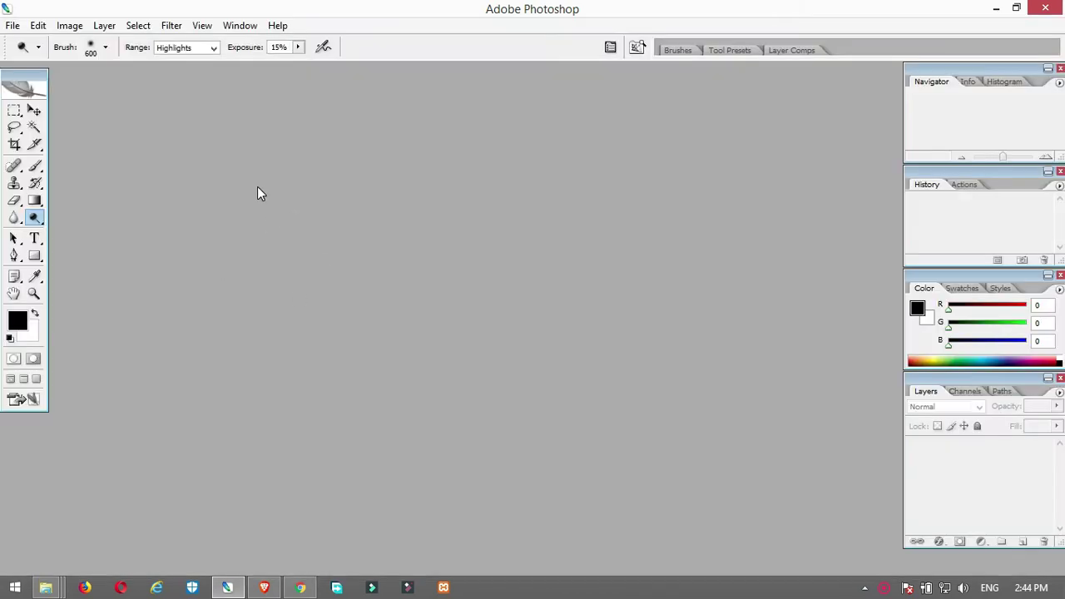
# - Open the photo DSC_0080 from the PATHIBHARA DARSAN folder inside DCIM\2076_06_06 on Local Disk (D:)
pyautogui.doubleClick(257, 194)
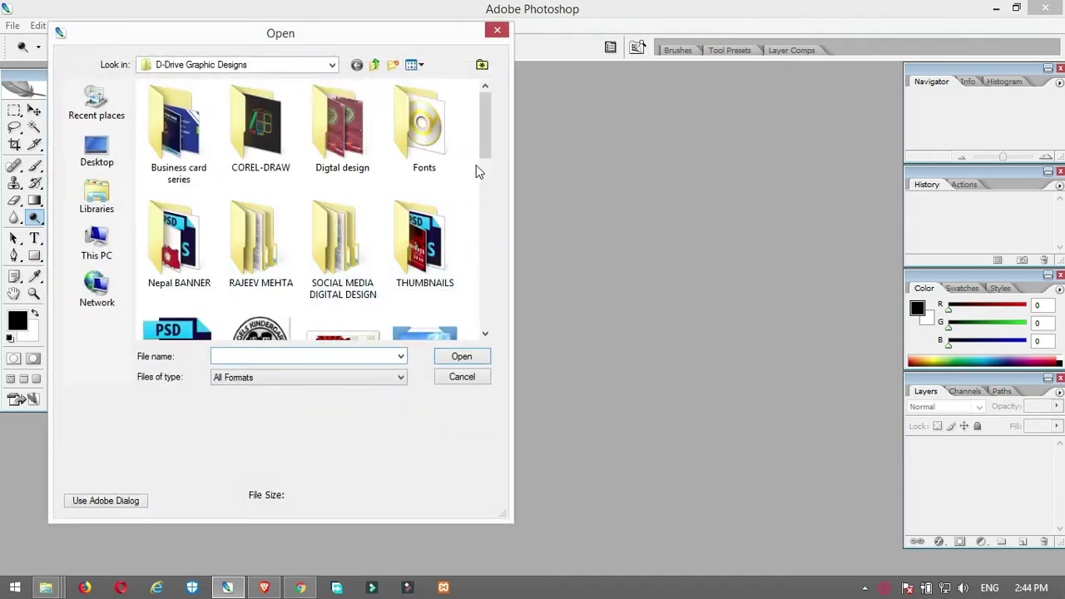
pyautogui.moveTo(485, 131); pyautogui.dragTo(498, 208)
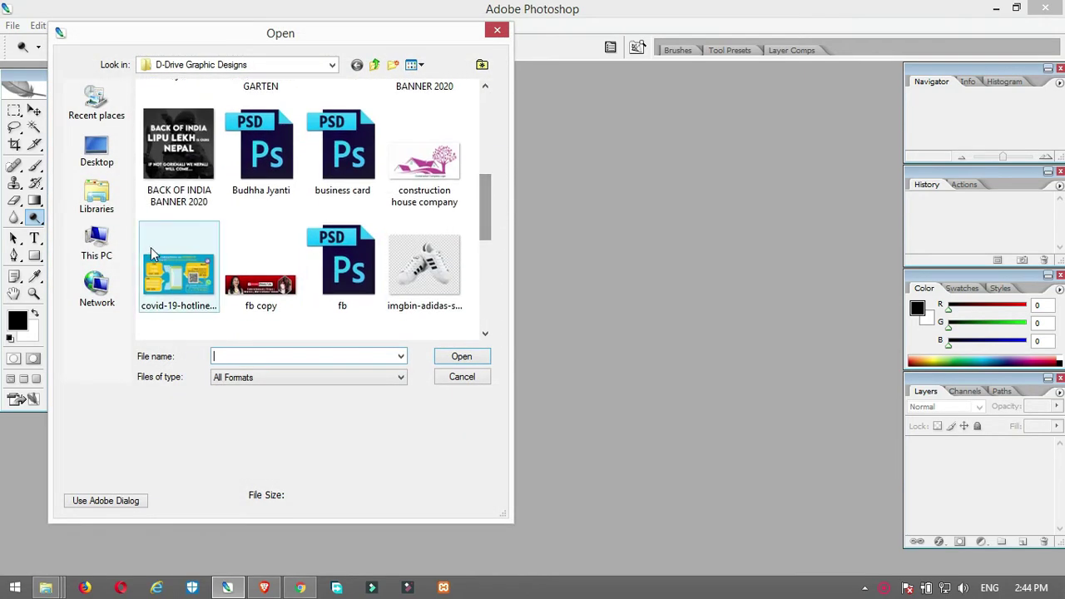
pyautogui.click(97, 241)
pyautogui.scroll(-2, 363, 242)
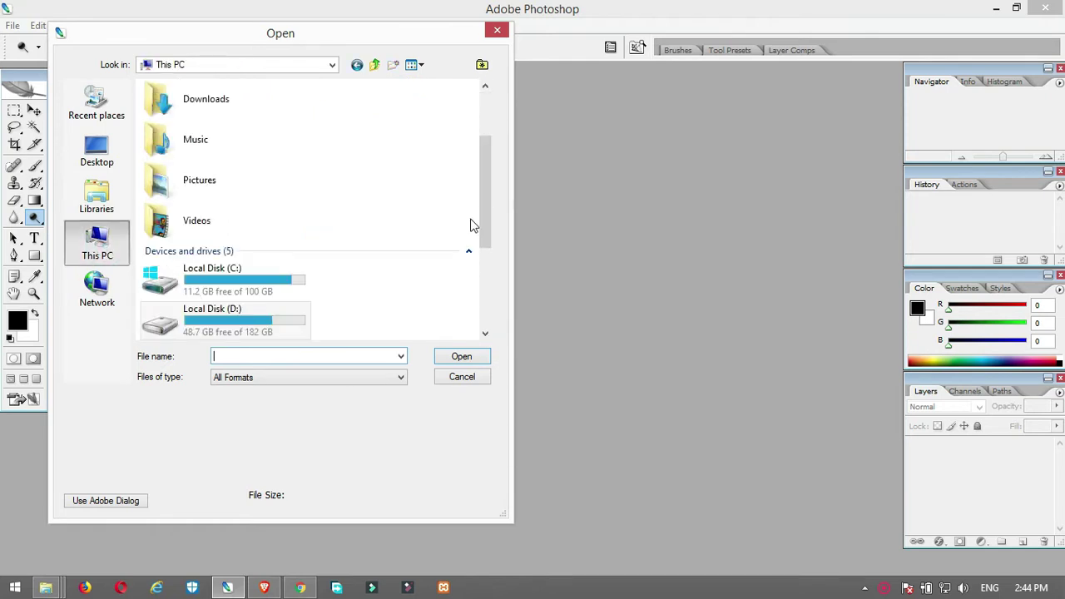
pyautogui.doubleClick(268, 311)
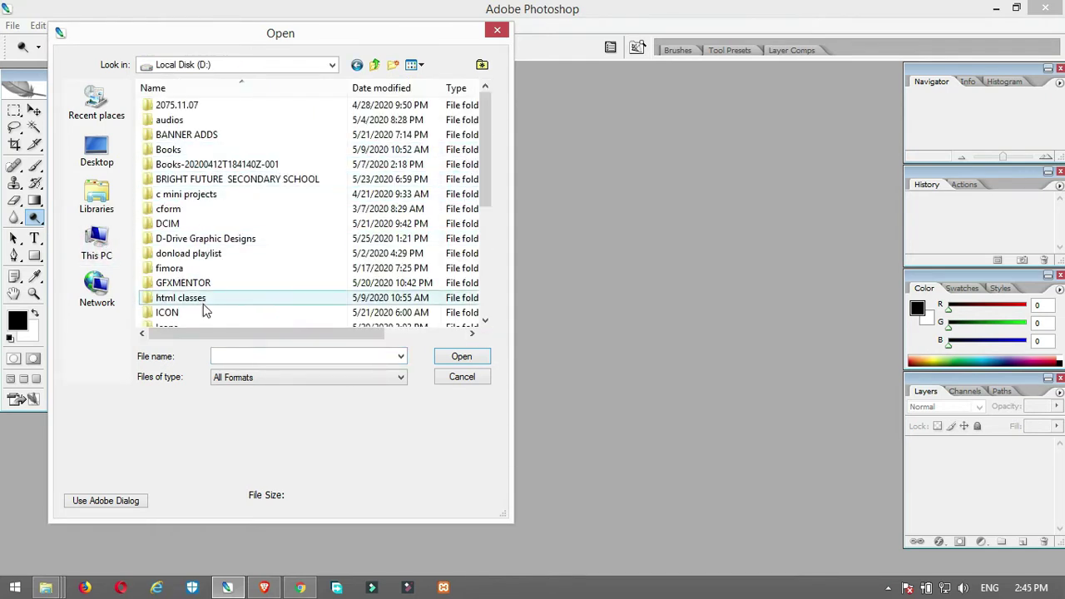
pyautogui.doubleClick(191, 224)
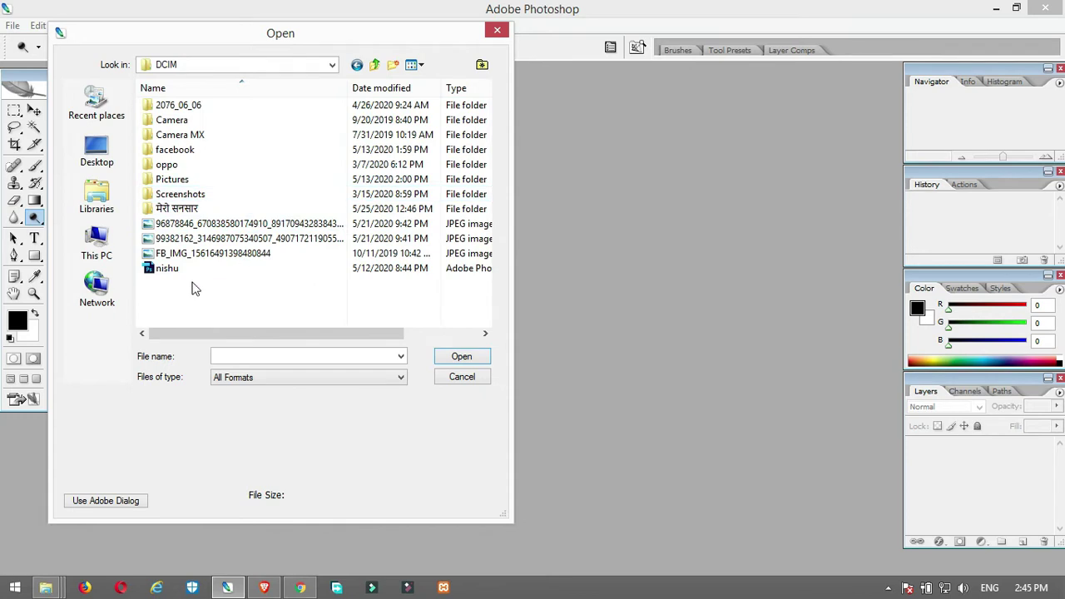
pyautogui.doubleClick(191, 106)
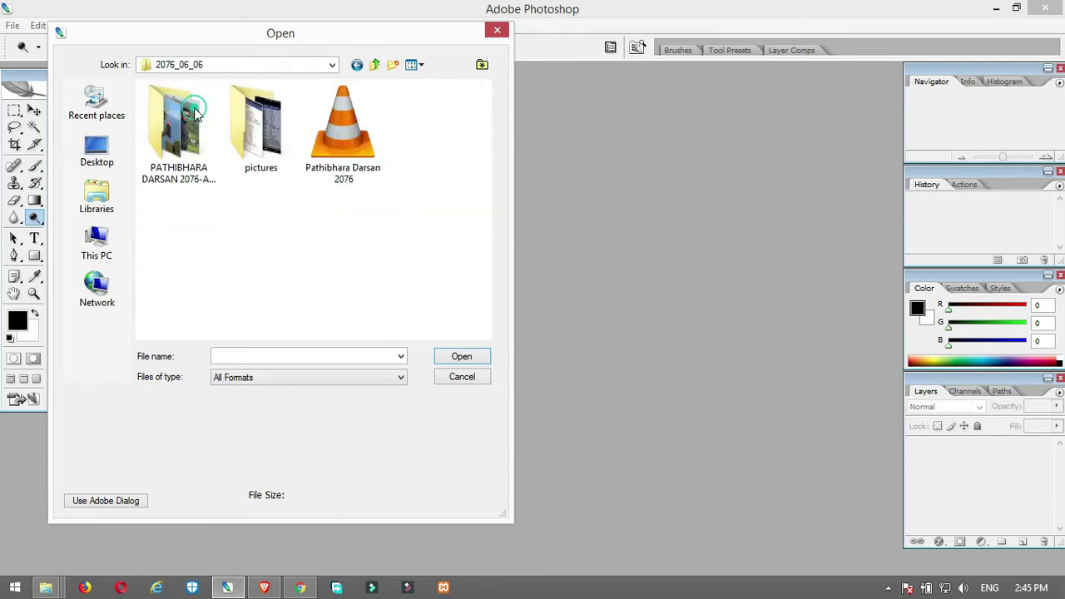
pyautogui.doubleClick(173, 144)
pyautogui.moveTo(484, 101); pyautogui.dragTo(485, 136)
pyautogui.click(447, 181)
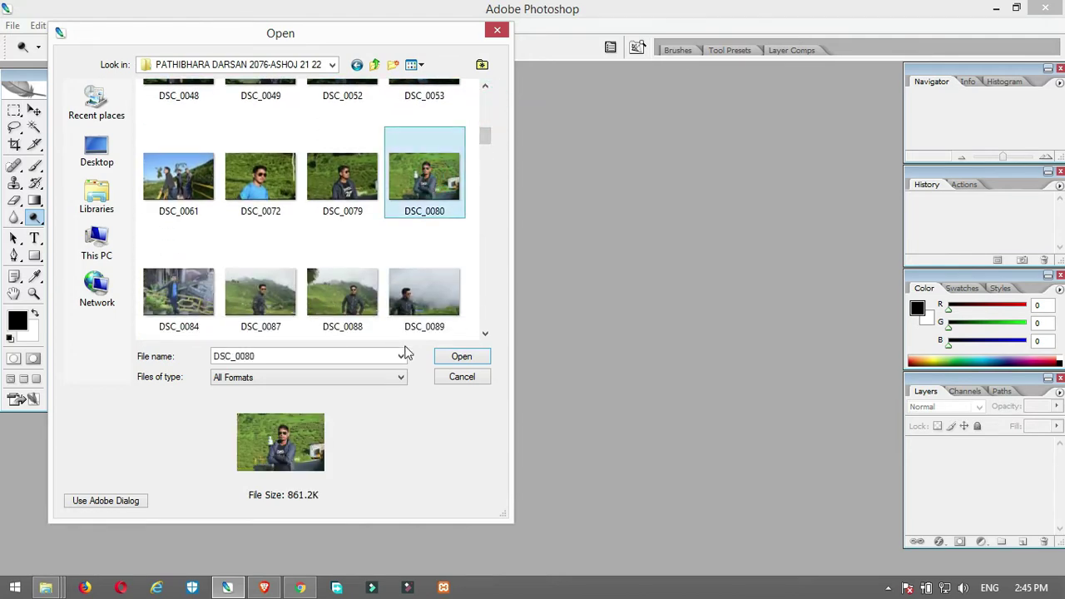
pyautogui.click(445, 356)
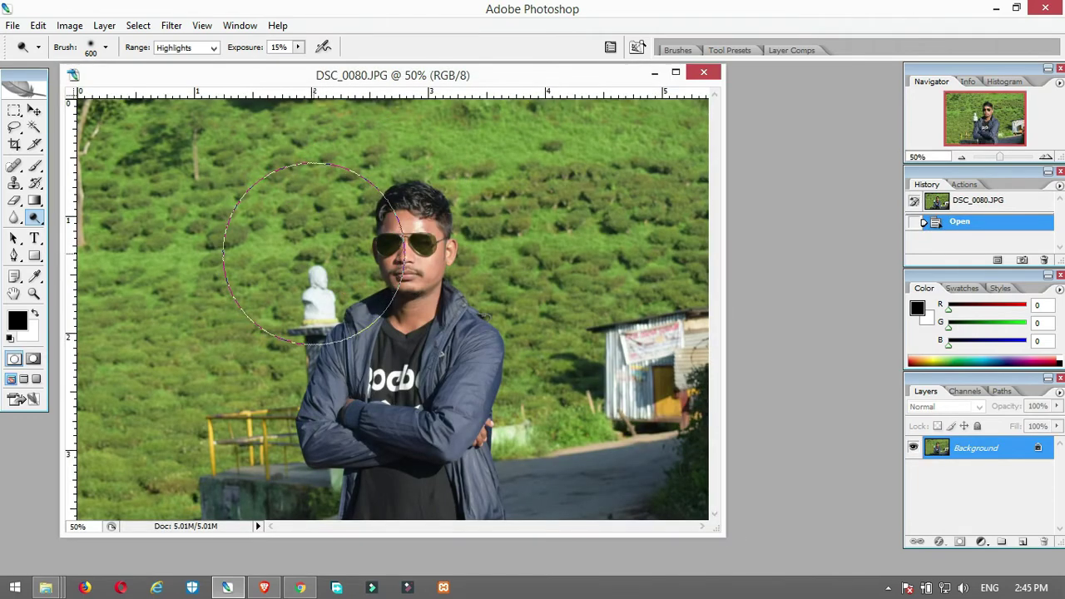
# - Reduce the Dodge Tool's brush size to 300 and maximize the photo's document window
pyautogui.press('[')
pyautogui.press('[')
pyautogui.press('[')
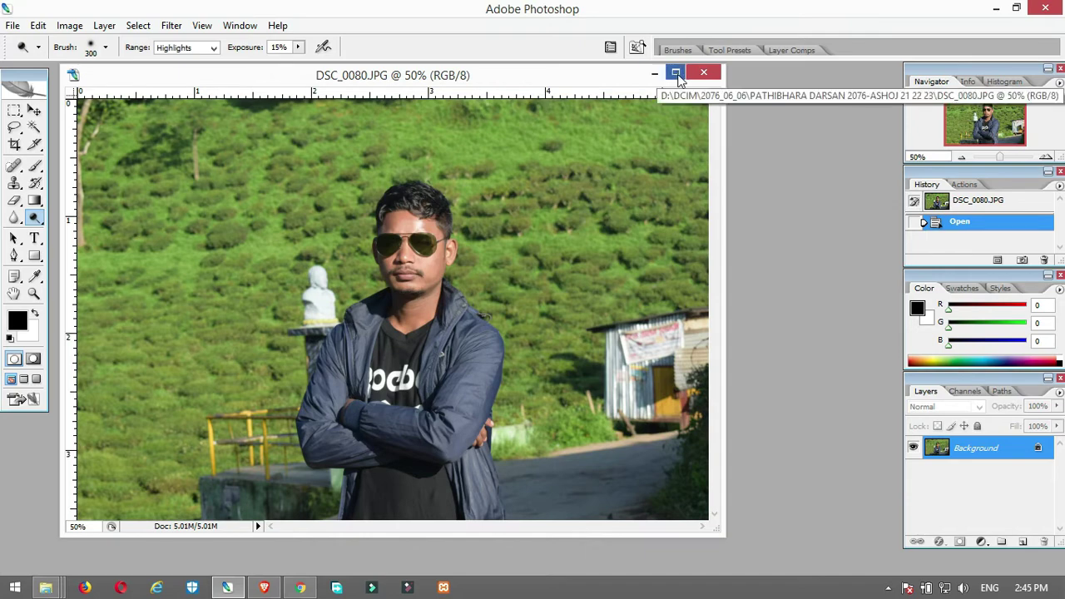
pyautogui.click(675, 75)
# - Soften the skin on the man's forehead, nose, cheeks and chin using the Blur Tool at 50% strength
pyautogui.click(15, 217)
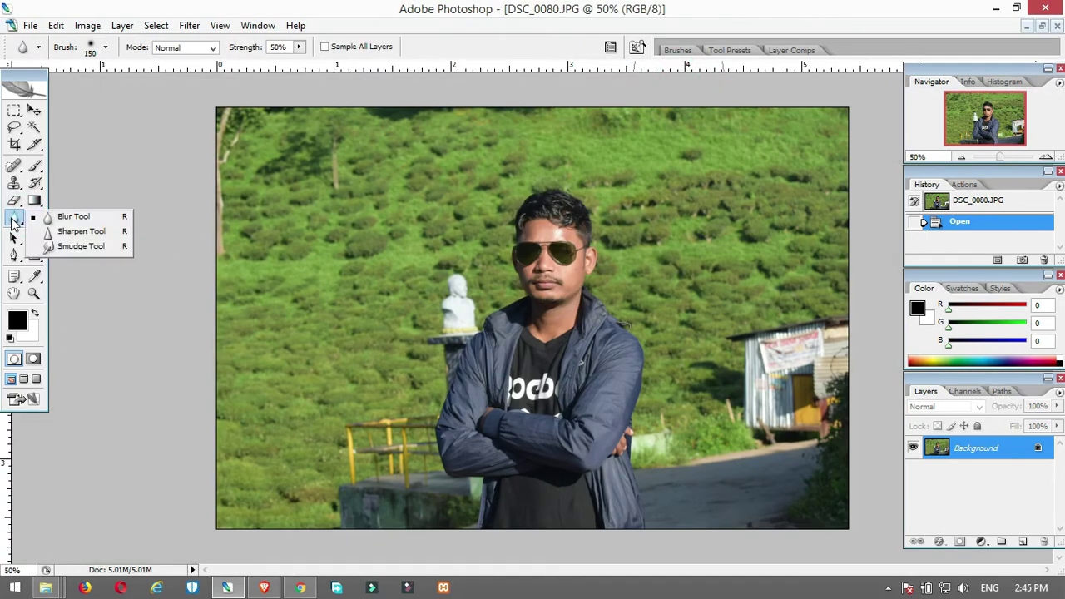
pyautogui.click(104, 218)
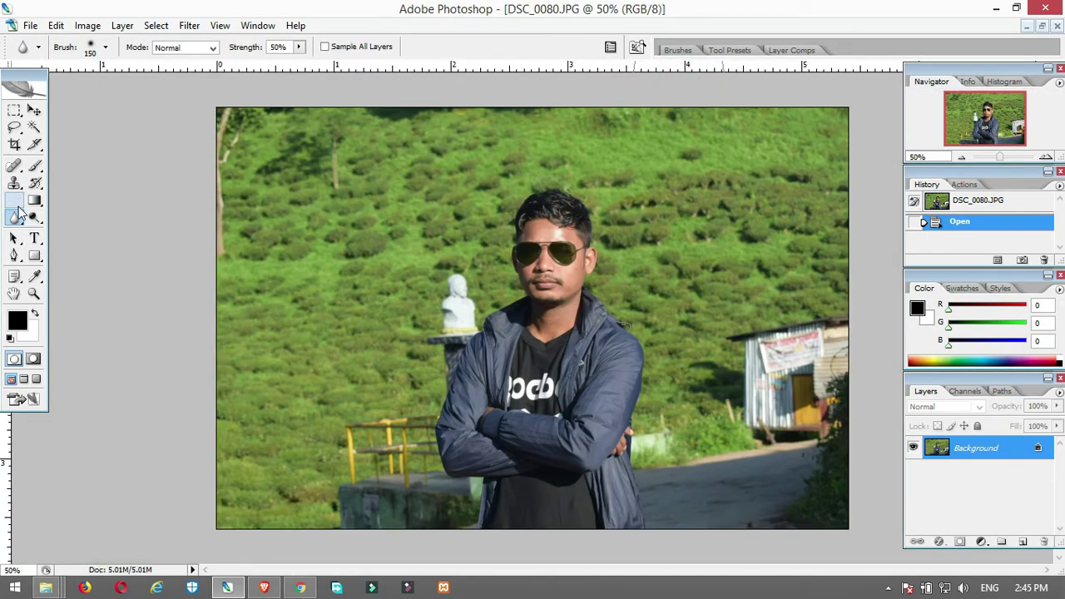
pyautogui.click(16, 223)
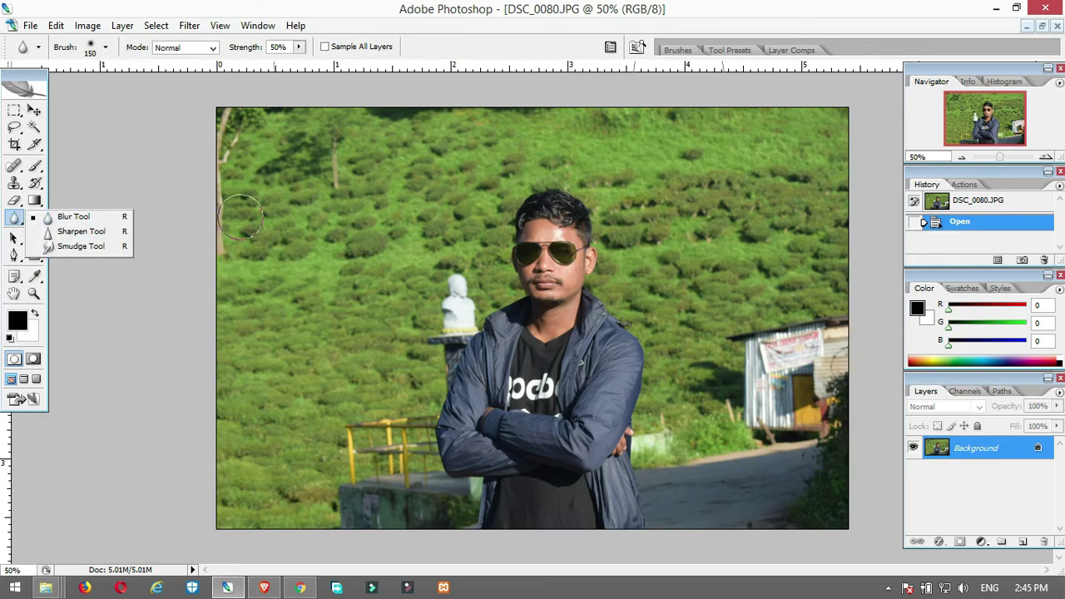
pyautogui.scroll(5, 566, 292)
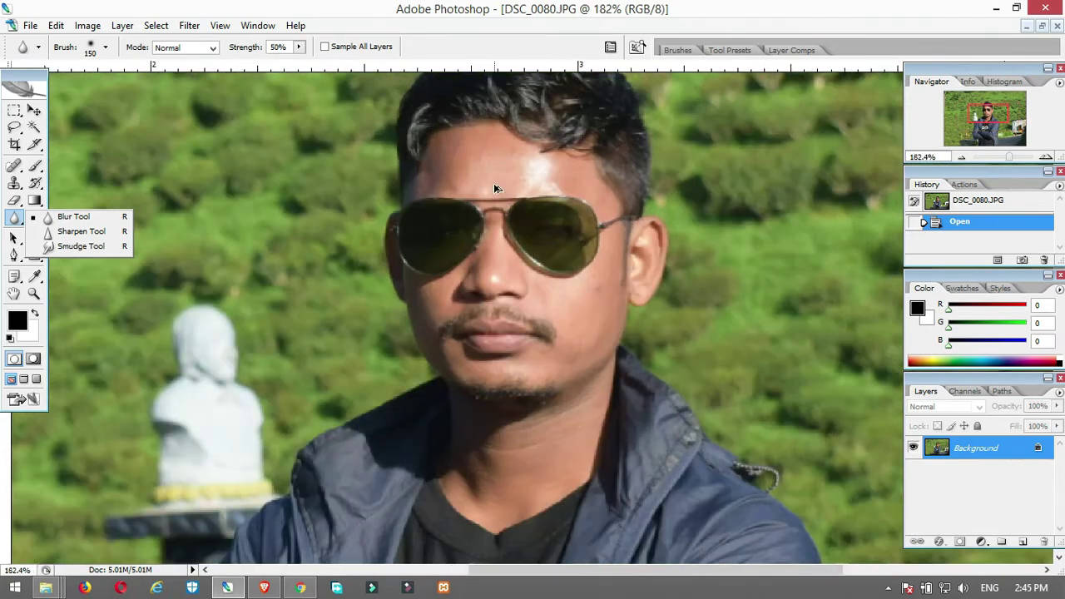
pyautogui.scroll(1, 495, 188)
pyautogui.moveTo(563, 154); pyautogui.dragTo(442, 234)
pyautogui.moveTo(512, 225); pyautogui.dragTo(460, 254)
pyautogui.moveTo(626, 323); pyautogui.dragTo(492, 418)
pyautogui.moveTo(625, 415); pyautogui.dragTo(378, 436)
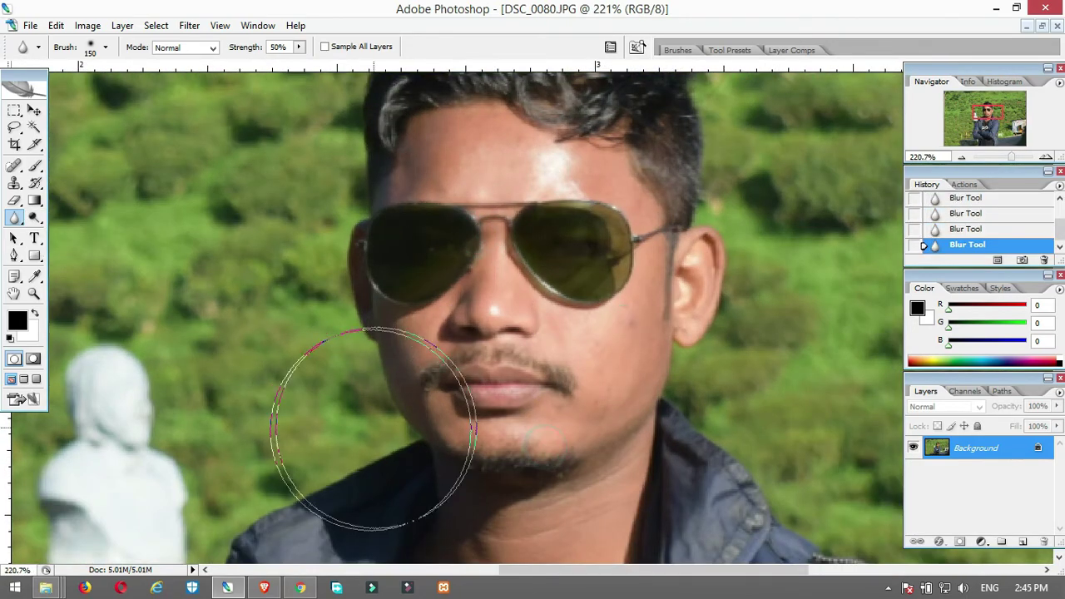
# - Try blurring the man's face at 100% strength, and undo the last two blur strokes
pyautogui.moveTo(285, 273); pyautogui.dragTo(444, 276)
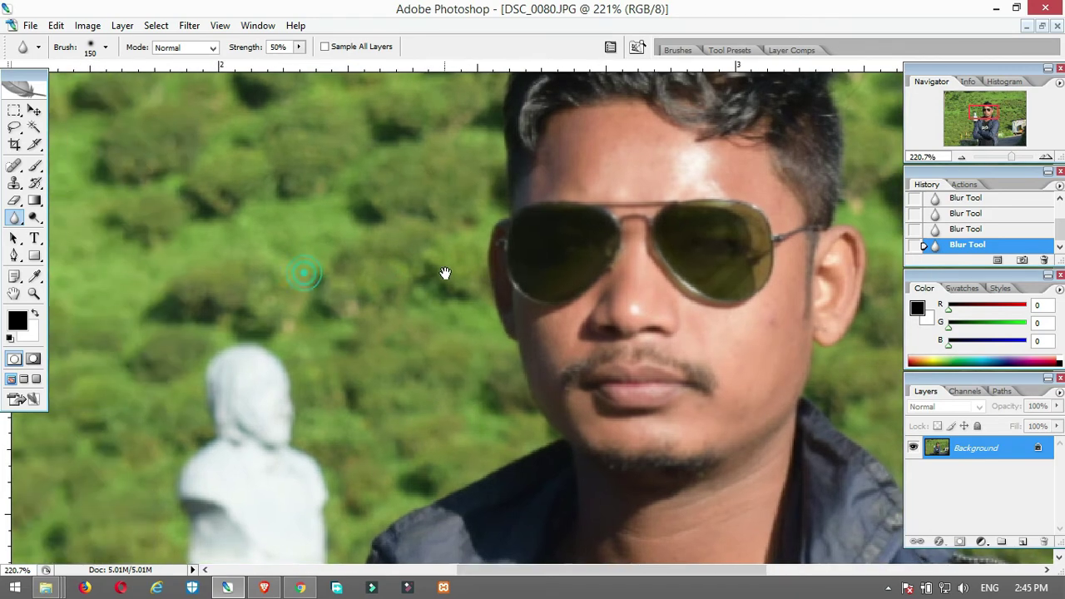
pyautogui.click(299, 46)
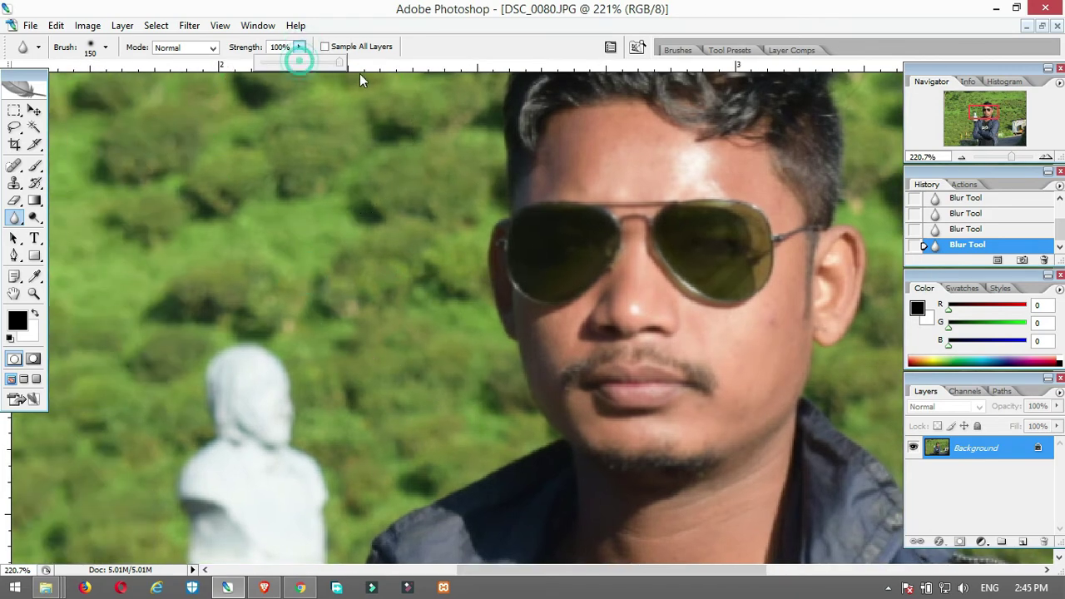
pyautogui.click(462, 295)
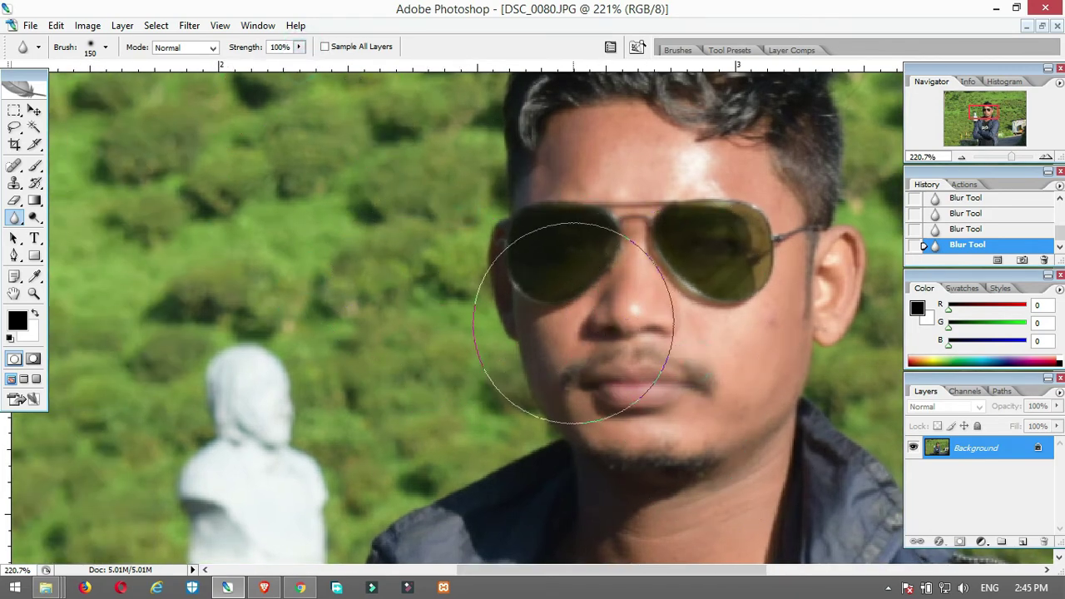
pyautogui.hotkey('ctrl', 'alt', 'z')
pyautogui.hotkey('ctrl', 'alt', 'z')
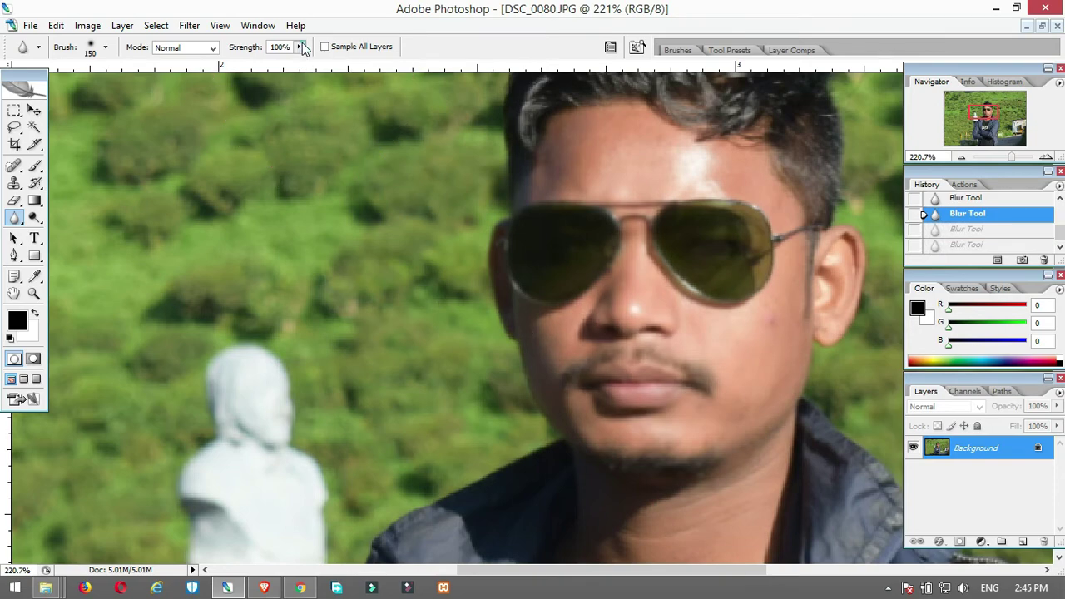
# - Set the Blur Tool's strength to 30% and blur parts of the man's face and neck
pyautogui.moveTo(300, 47); pyautogui.dragTo(247, 76)
pyautogui.click(734, 229)
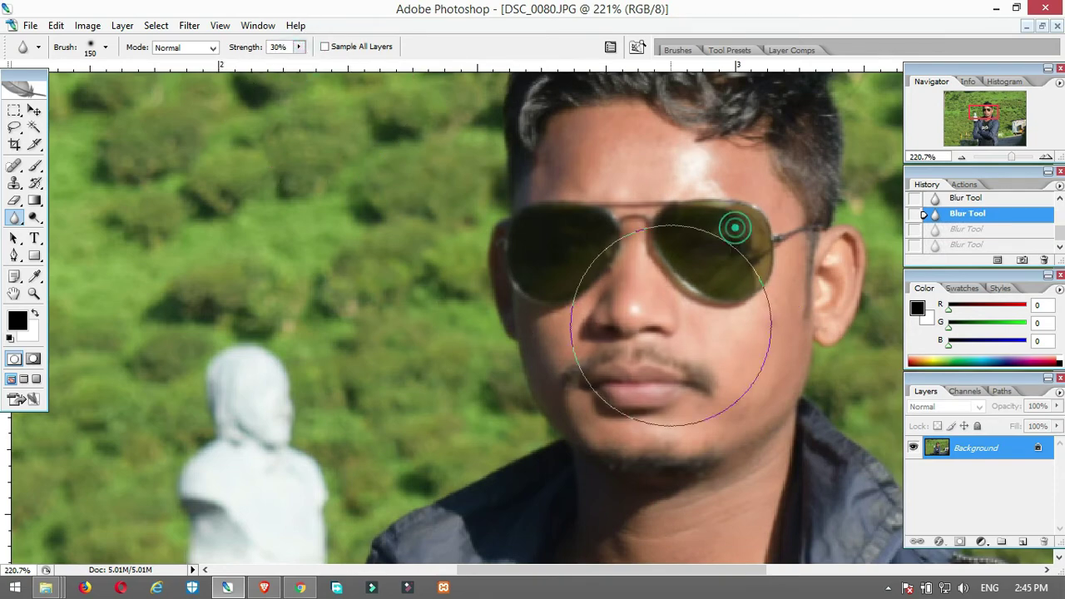
pyautogui.moveTo(309, 328); pyautogui.dragTo(268, 395)
pyautogui.moveTo(475, 435); pyautogui.dragTo(432, 175)
pyautogui.click(724, 290)
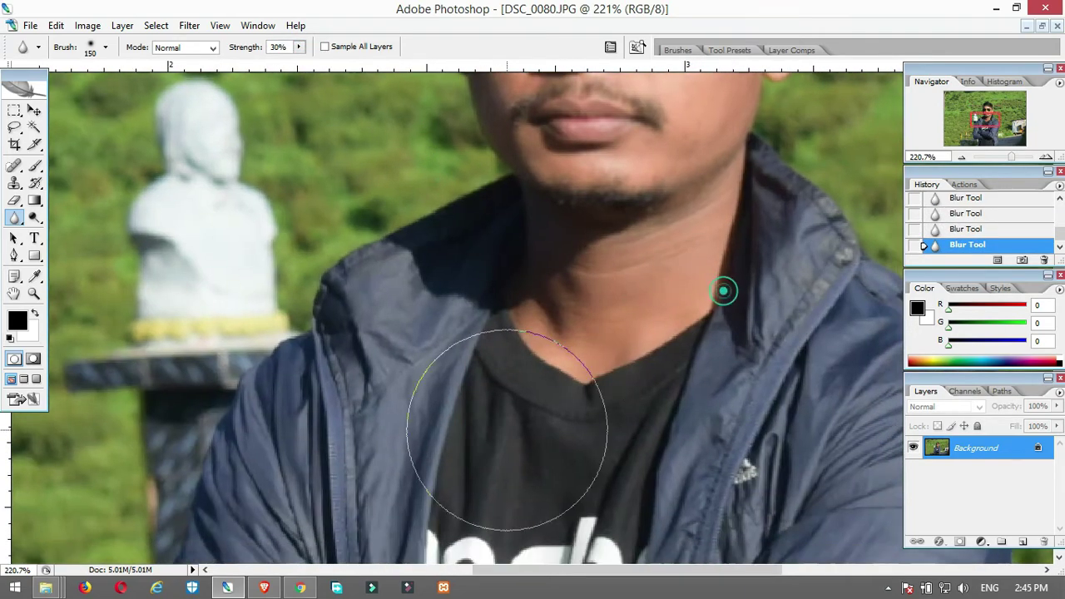
pyautogui.click(634, 360)
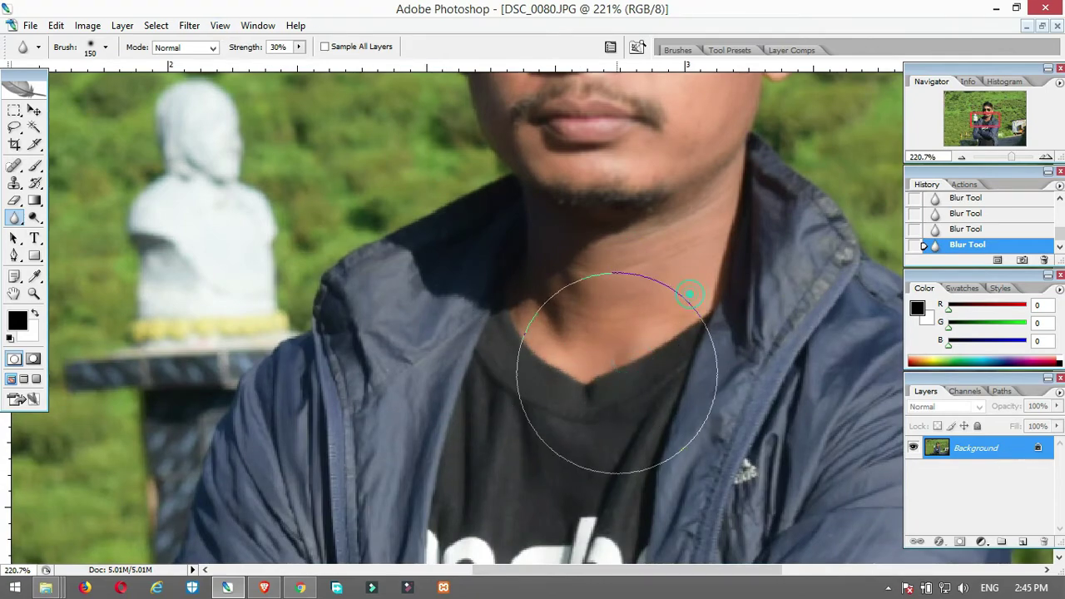
pyautogui.moveTo(620, 154); pyautogui.dragTo(574, 387)
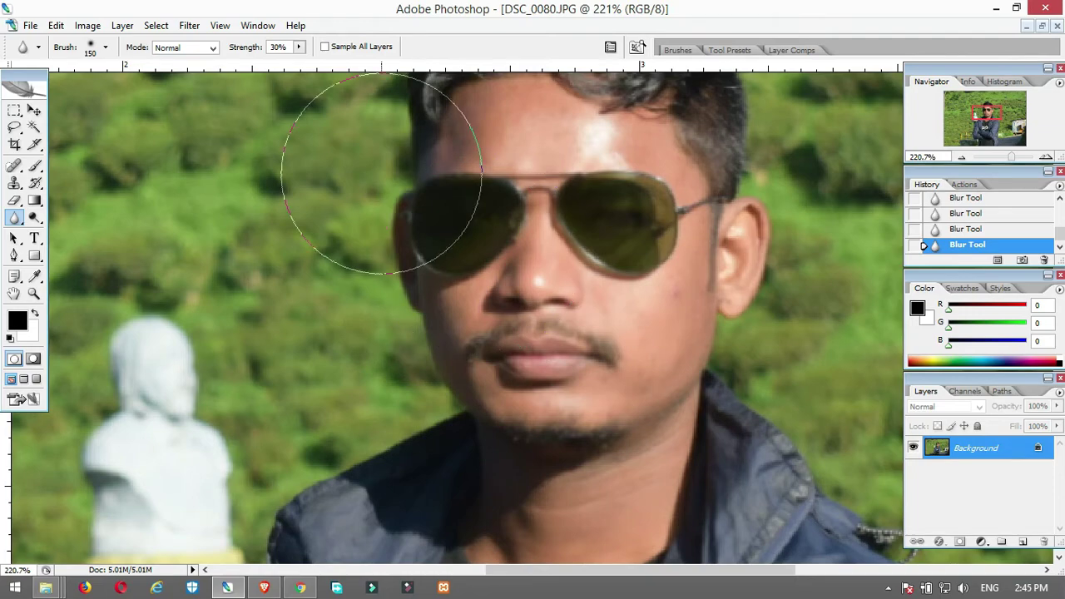
# - Set the Blur Tool's strength to 20% and blur the side of the man's face and the area around it
pyautogui.click(298, 47)
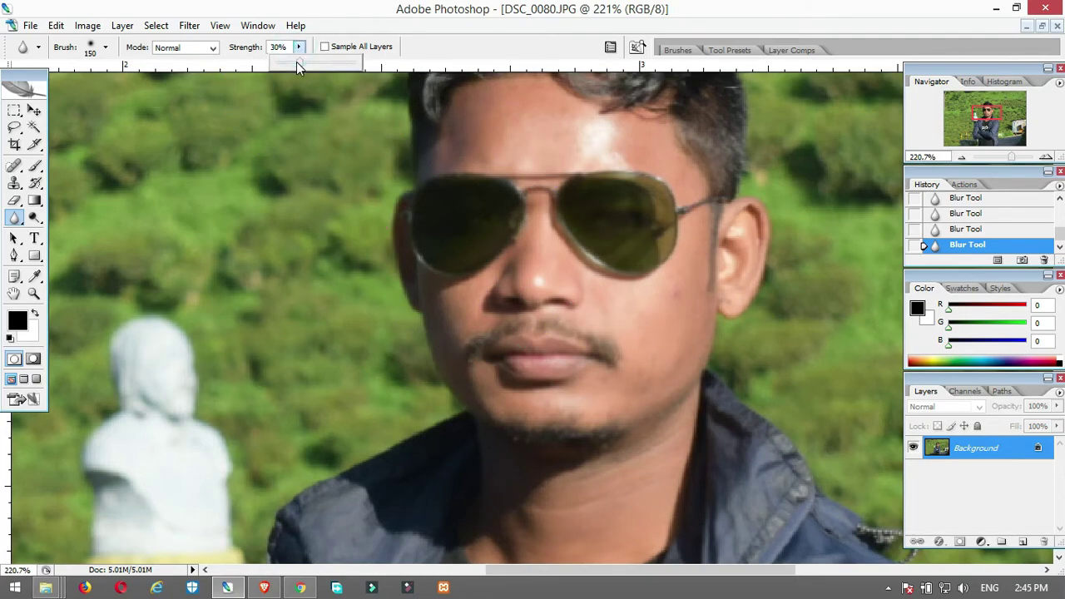
pyautogui.moveTo(297, 64); pyautogui.dragTo(291, 64)
pyautogui.moveTo(458, 316); pyautogui.dragTo(389, 187)
pyautogui.moveTo(421, 318); pyautogui.dragTo(412, 91)
pyautogui.moveTo(403, 311); pyautogui.dragTo(404, 203)
pyautogui.click(433, 262)
pyautogui.click(429, 351)
pyautogui.click(366, 297)
pyautogui.moveTo(411, 332)
pyautogui.mouseDown()
pyautogui.moveTo(442, 176)
pyautogui.moveTo(442, 89)
pyautogui.mouseUp()
pyautogui.moveTo(449, 335); pyautogui.dragTo(362, 328)
pyautogui.moveTo(338, 204); pyautogui.dragTo(608, 366)
pyautogui.moveTo(478, 219); pyautogui.dragTo(470, 410)
pyautogui.moveTo(658, 266); pyautogui.dragTo(524, 392)
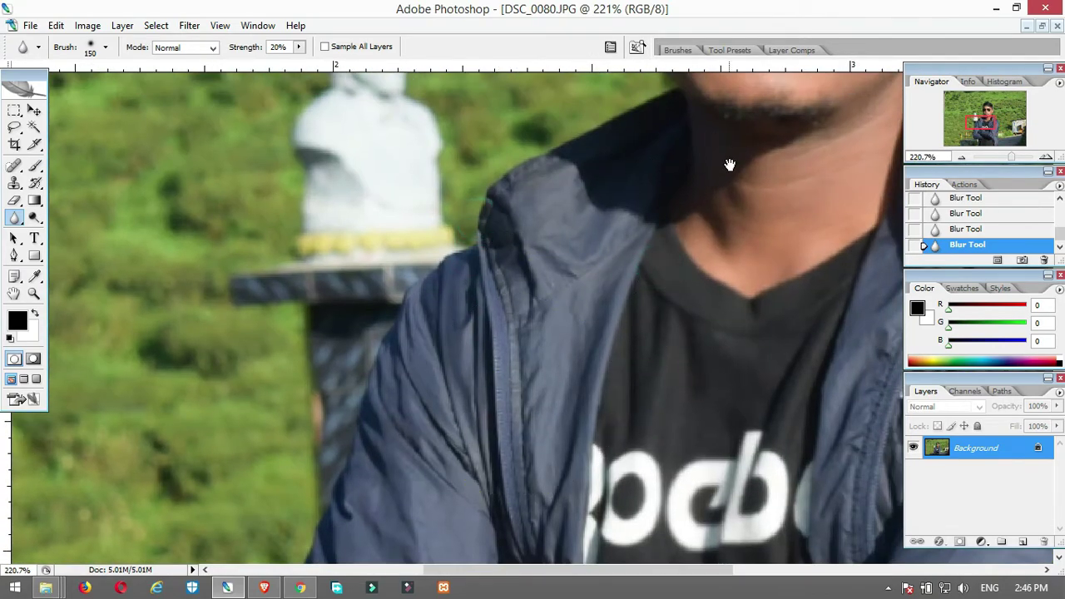
# - Set the Blur Tool's strength to 42% and blur the forehead and the hillside just above the man's hair
pyautogui.moveTo(729, 165); pyautogui.dragTo(497, 392)
pyautogui.moveTo(529, 212); pyautogui.dragTo(483, 366)
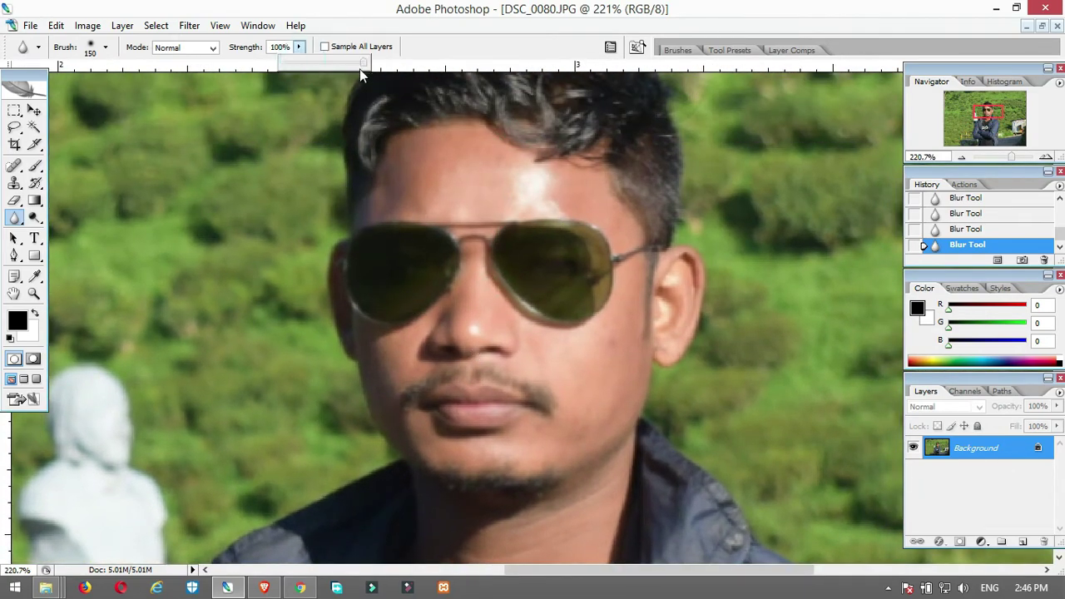
pyautogui.moveTo(360, 71); pyautogui.dragTo(319, 80)
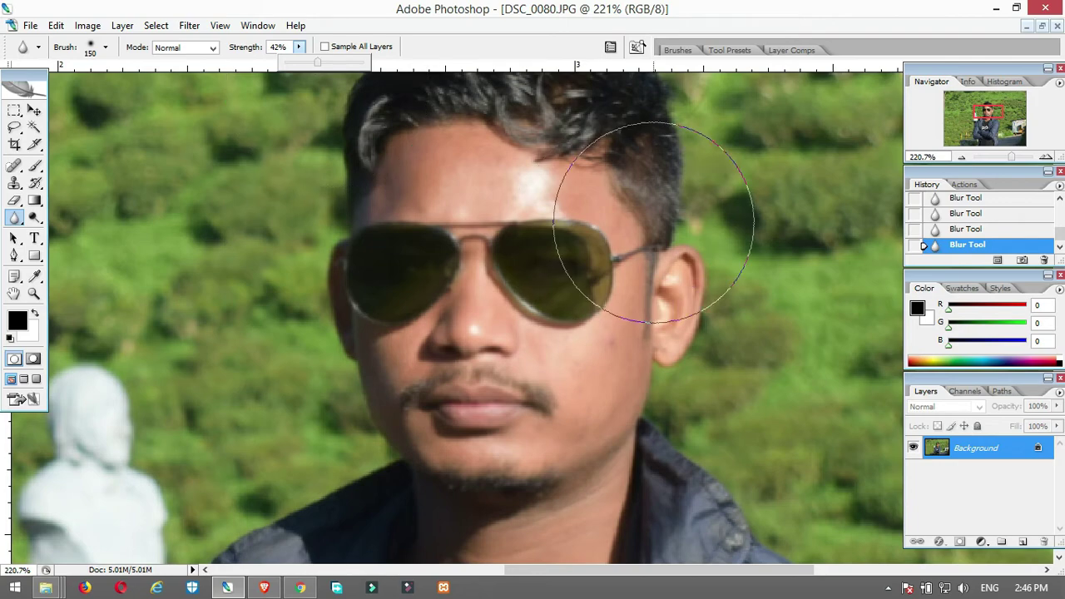
pyautogui.moveTo(547, 212); pyautogui.dragTo(645, 326)
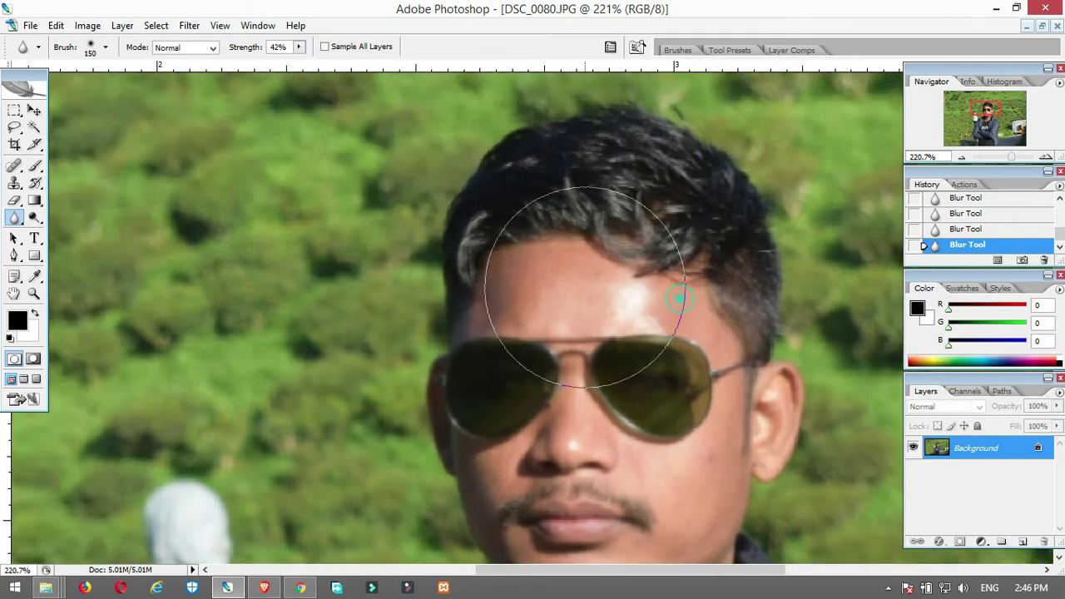
pyautogui.moveTo(550, 164)
pyautogui.mouseDown()
pyautogui.moveTo(696, 285)
pyautogui.moveTo(637, 309)
pyautogui.moveTo(558, 278)
pyautogui.moveTo(631, 331)
pyautogui.moveTo(537, 222)
pyautogui.mouseUp()
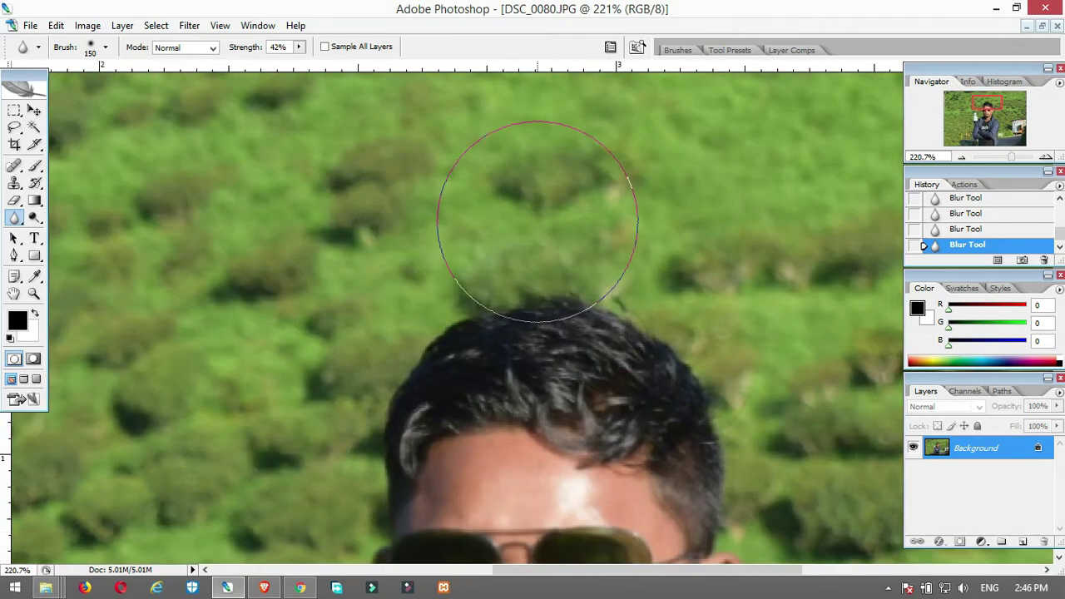
# - Examine the blurred face, hair and surrounding background both close up and in the wider photo
pyautogui.scroll(-13, 478, 198)
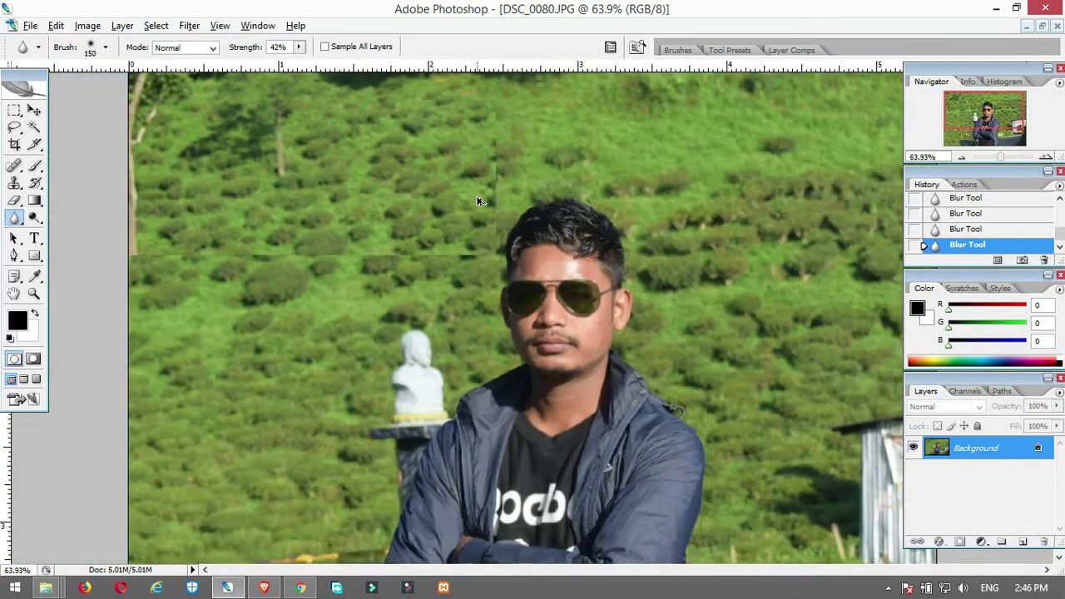
pyautogui.scroll(-1, 477, 201)
pyautogui.scroll(4, 638, 180)
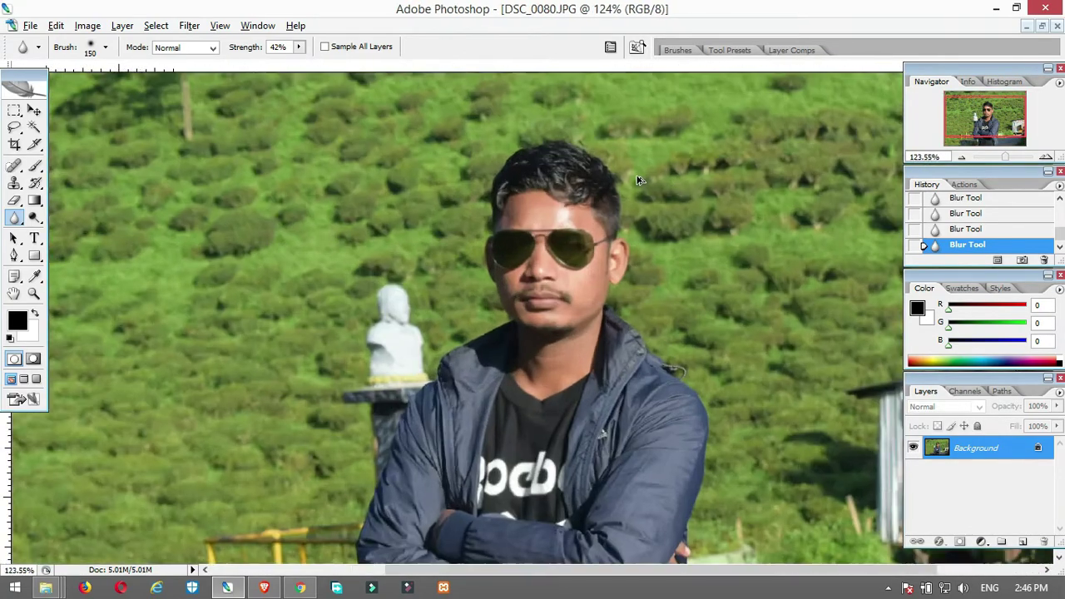
pyautogui.scroll(3, 637, 180)
pyautogui.moveTo(582, 191); pyautogui.dragTo(552, 321)
pyautogui.scroll(-3, 542, 256)
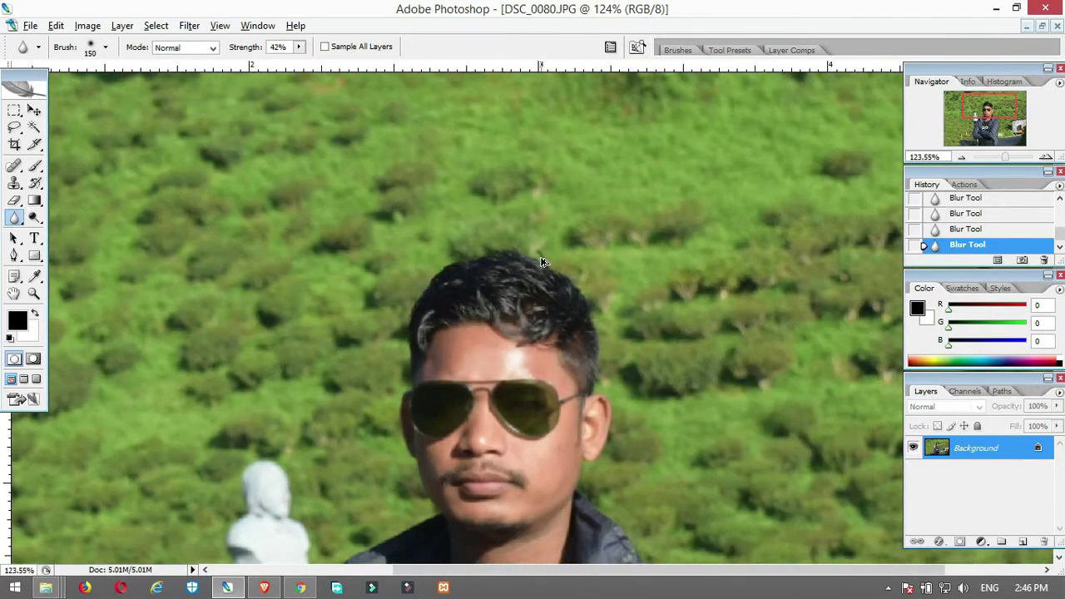
pyautogui.scroll(-2, 540, 262)
pyautogui.scroll(4, 581, 223)
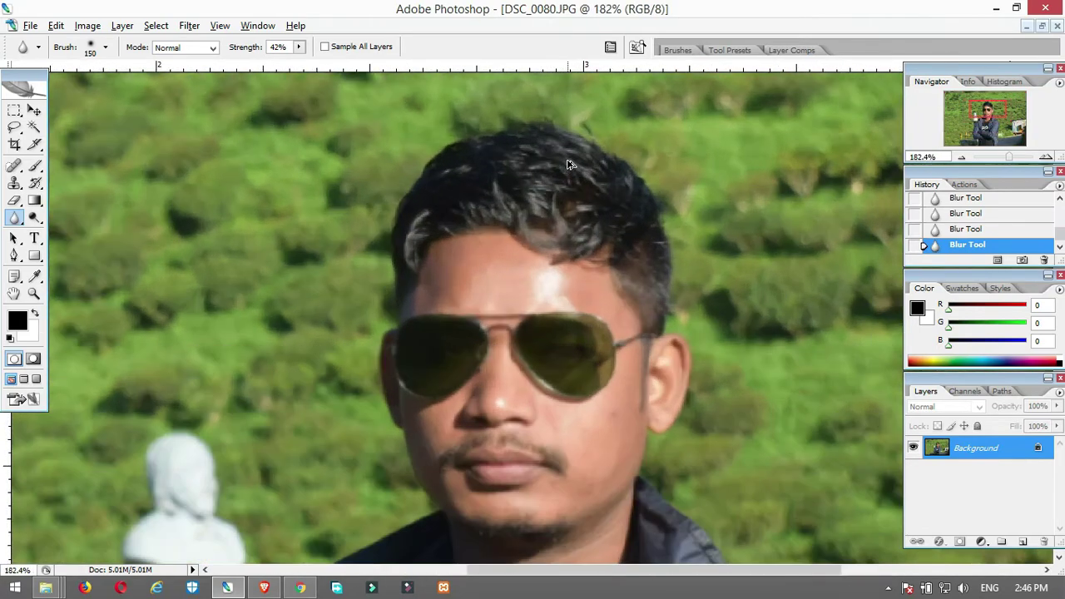
pyautogui.scroll(1, 568, 163)
pyautogui.scroll(-3, 566, 165)
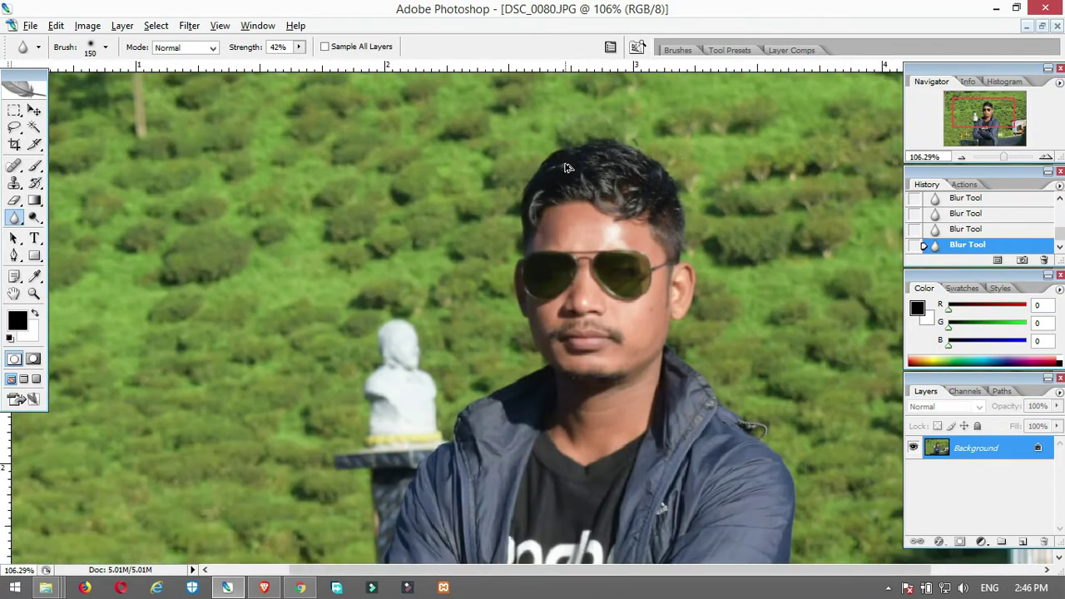
# - Blur the white statue, the roadside area beside the man and the yellow railing at 42% strength
pyautogui.scroll(-1, 565, 168)
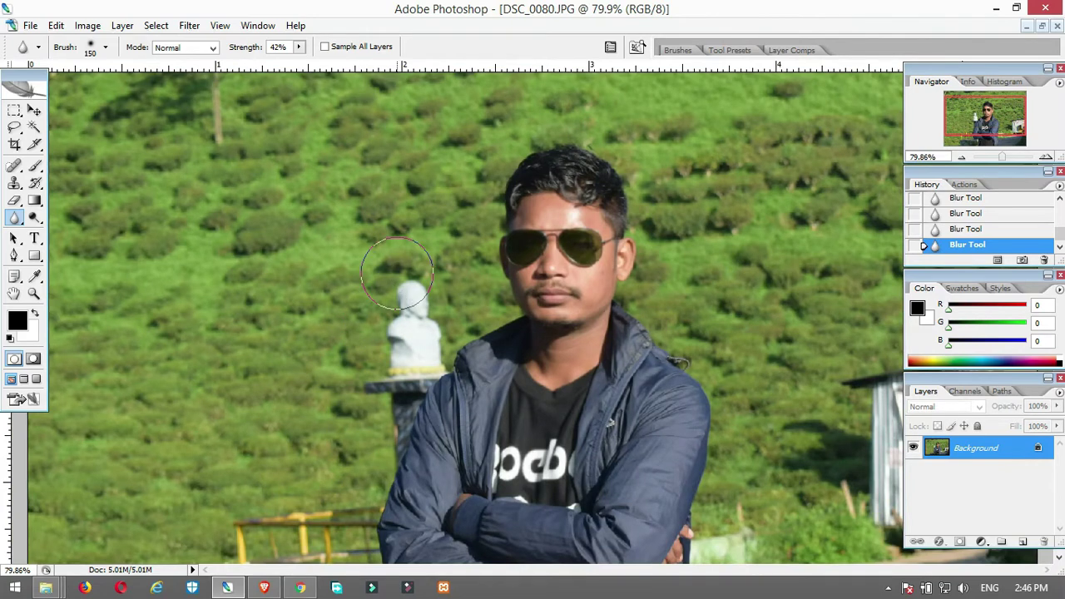
pyautogui.scroll(-3, 551, 300)
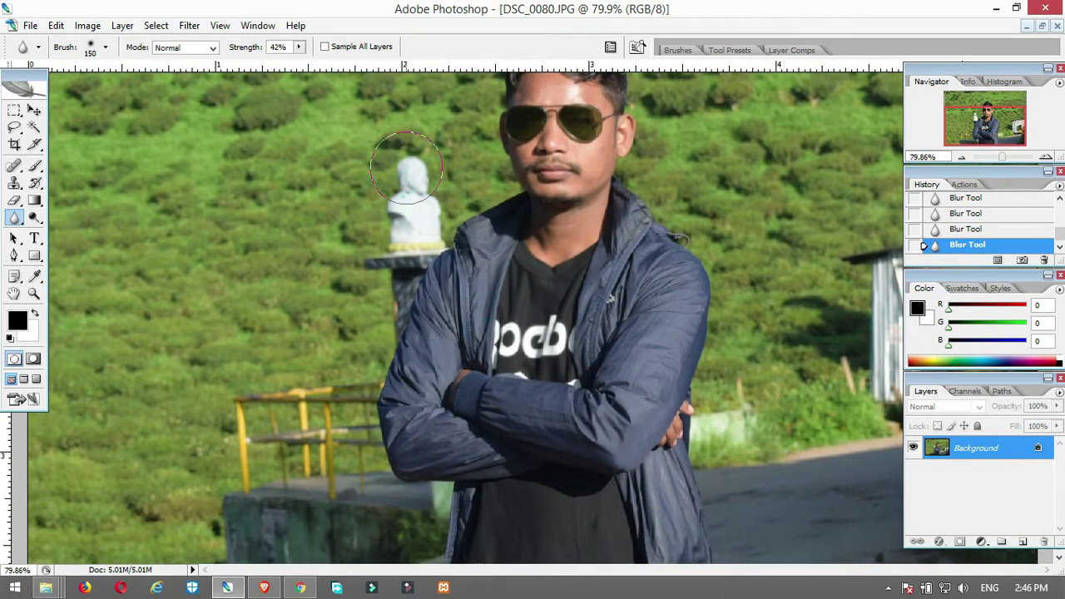
pyautogui.moveTo(409, 233); pyautogui.dragTo(408, 190)
pyautogui.moveTo(743, 459); pyautogui.dragTo(741, 467)
pyautogui.moveTo(321, 373); pyautogui.dragTo(261, 432)
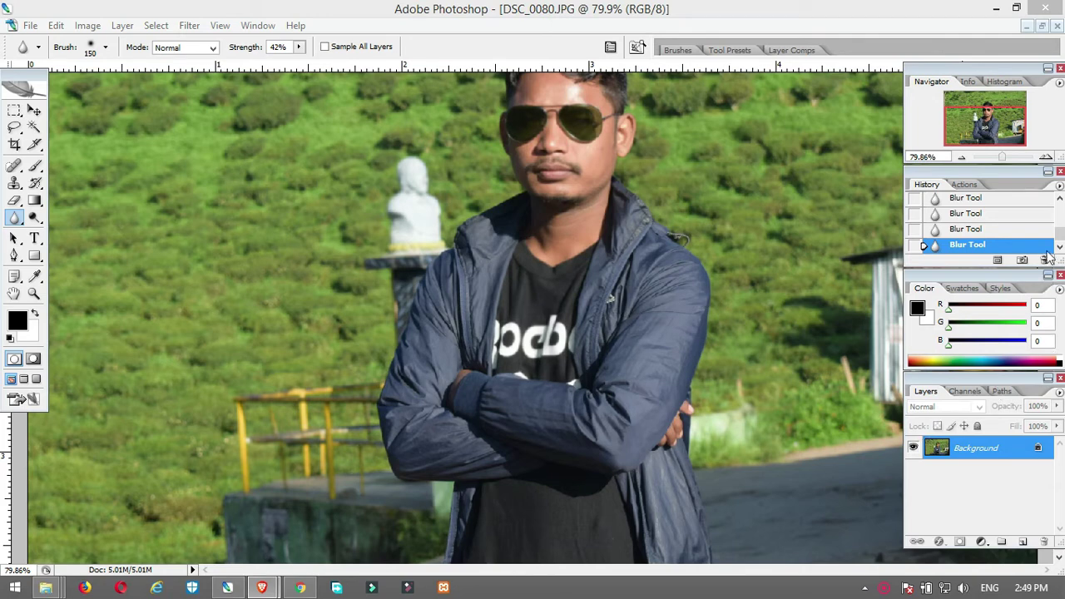
# - Restore the photo to its originally opened state and add a new empty layer above the background
pyautogui.moveTo(1059, 236); pyautogui.dragTo(1059, 204)
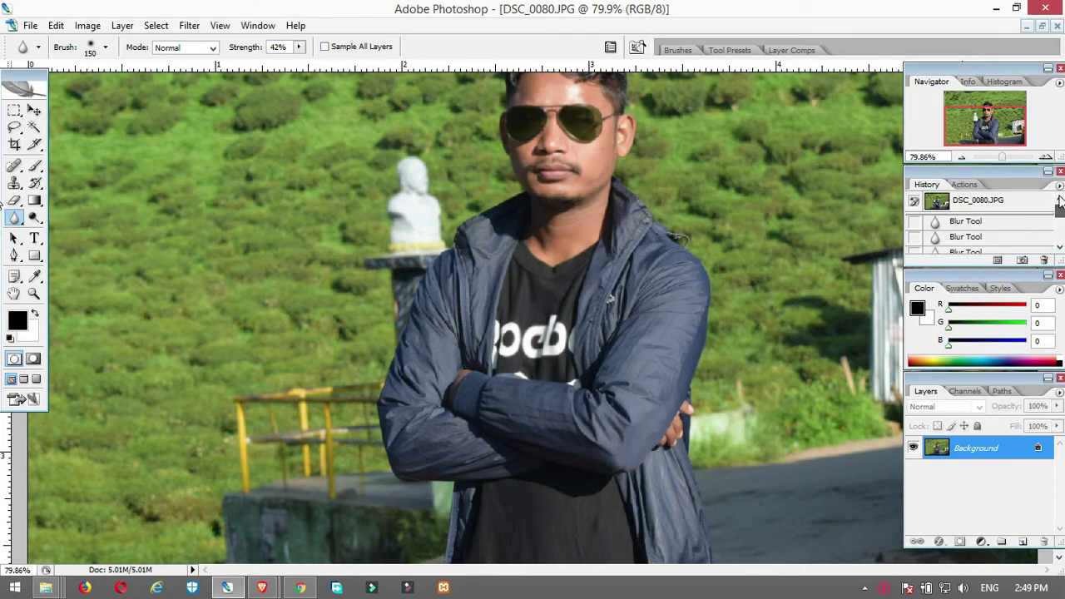
pyautogui.click(988, 204)
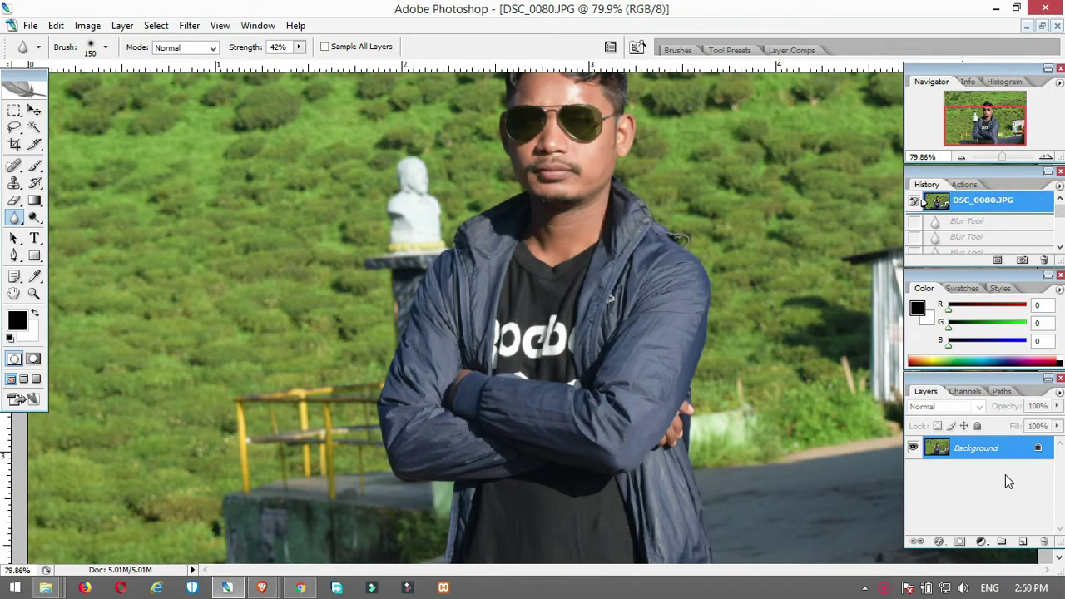
pyautogui.hotkey('ctrl', 'shift', 'n')
pyautogui.press('Return')
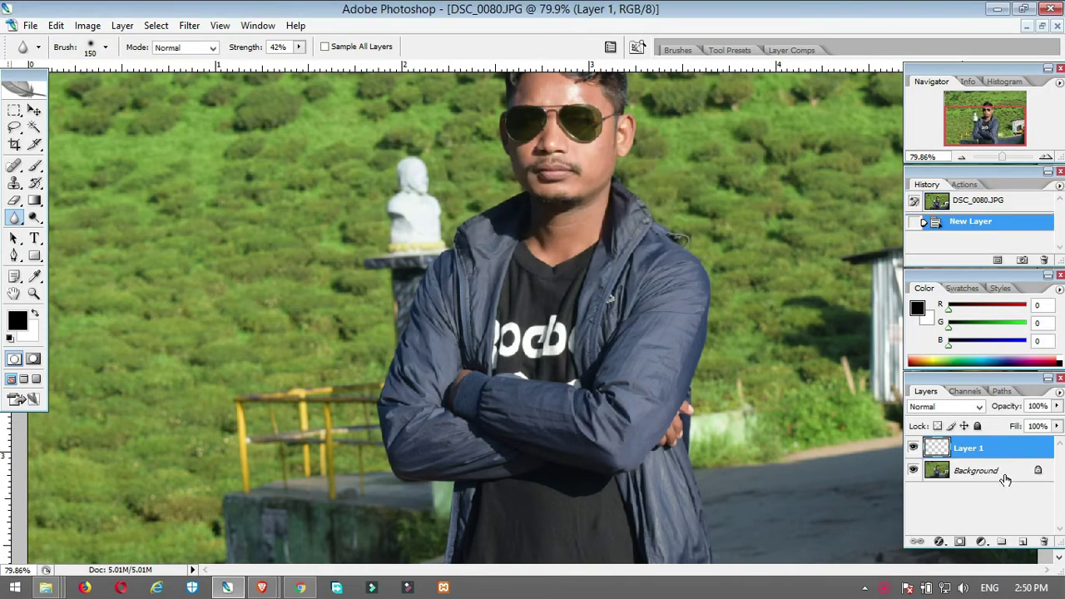
# - Set the Blur Tool to sample all layers with a strength of 34%
pyautogui.scroll(2, 600, 148)
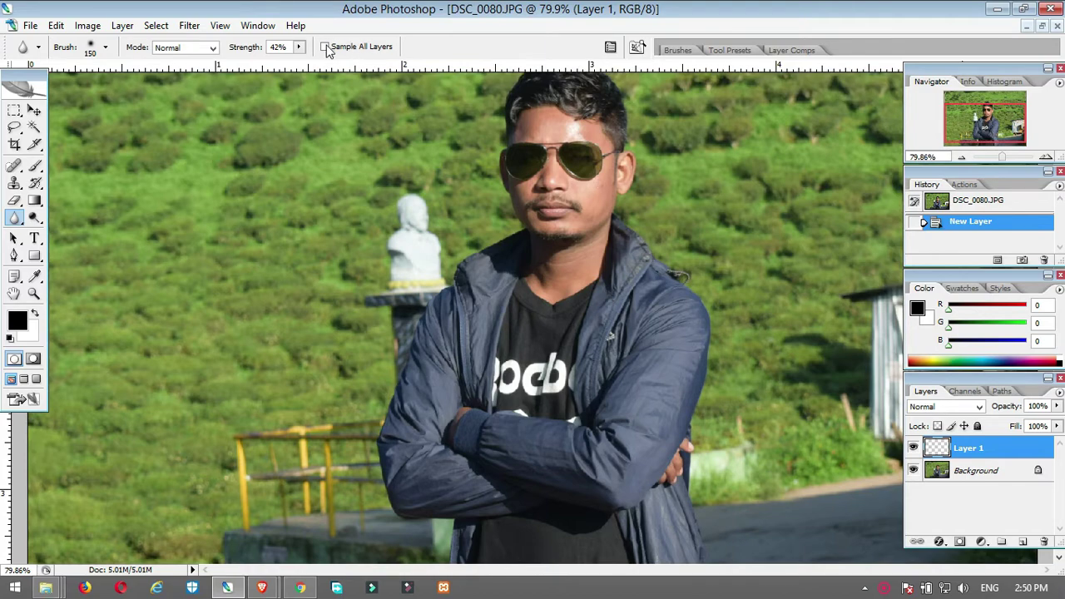
pyautogui.click(325, 46)
pyautogui.click(298, 48)
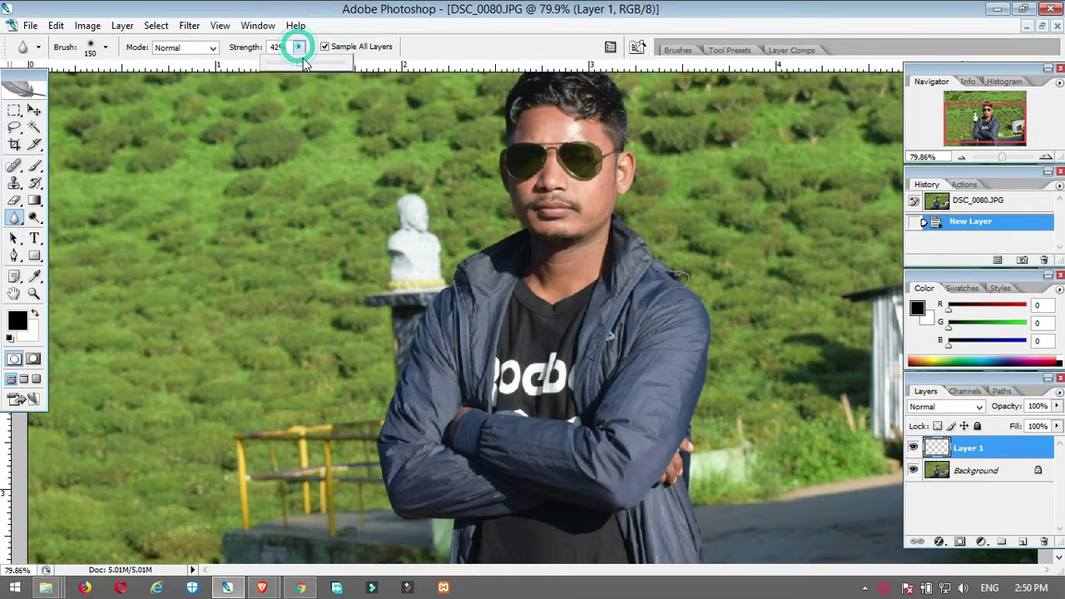
pyautogui.moveTo(294, 64); pyautogui.dragTo(293, 64)
pyautogui.scroll(5, 574, 165)
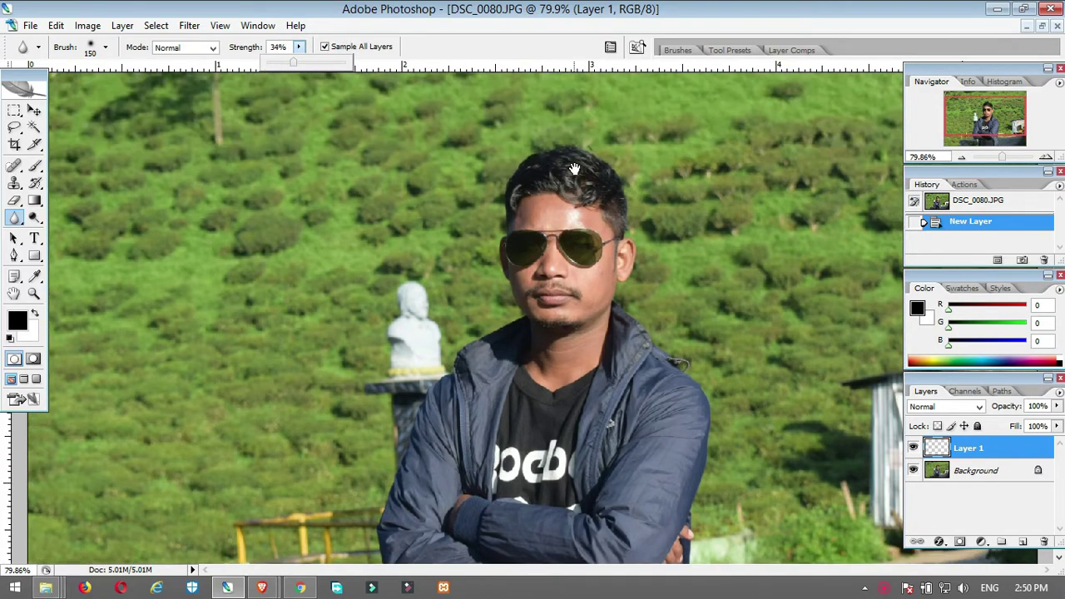
pyautogui.scroll(-5, 566, 179)
pyautogui.scroll(-2, 554, 195)
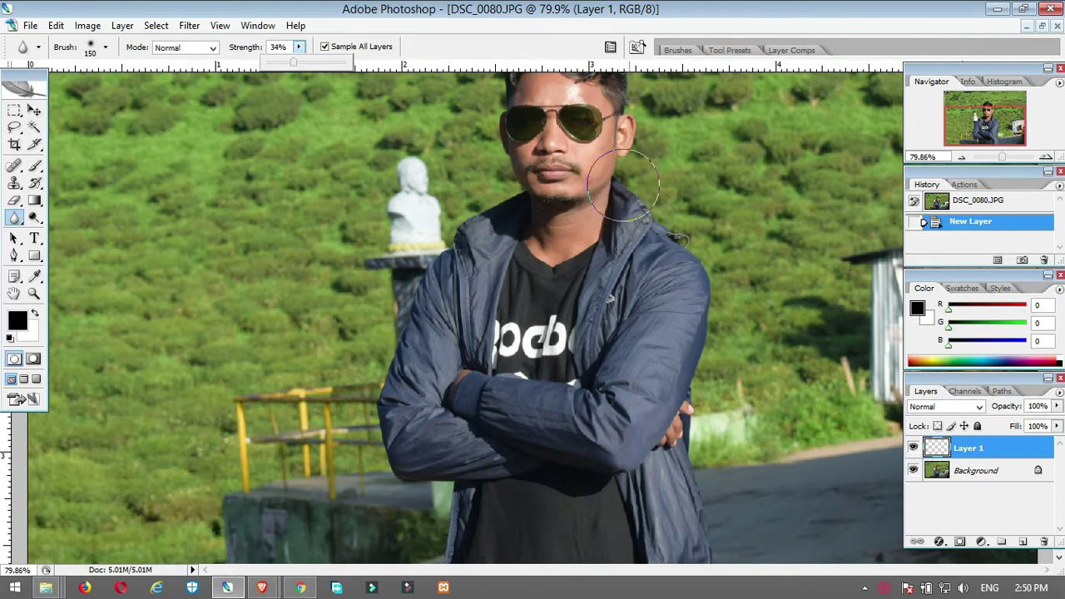
pyautogui.click(543, 322)
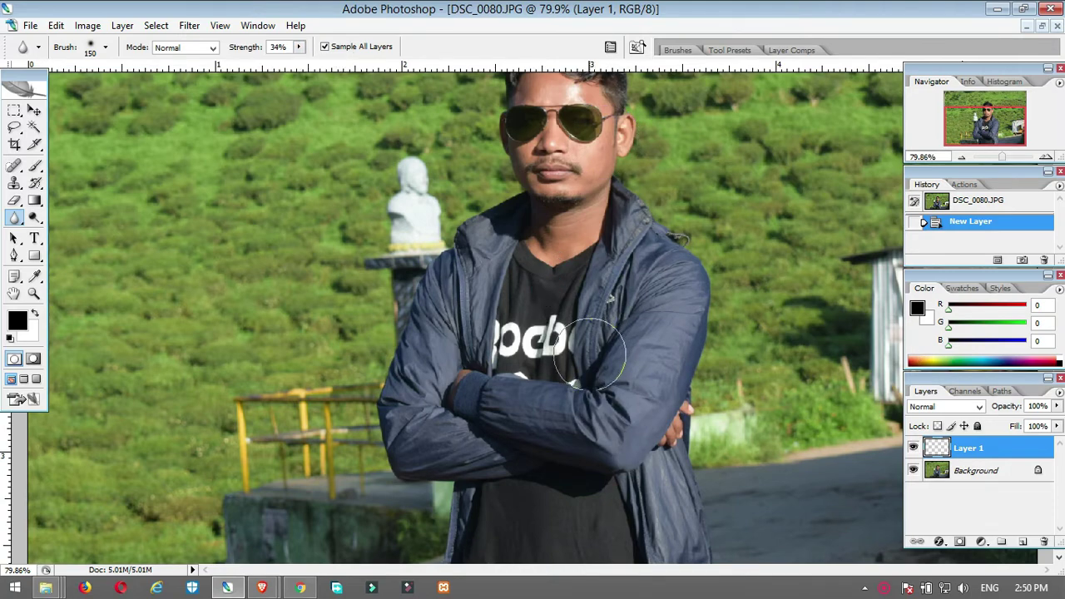
# - Crop the photo to an upright frame around the man, from just above his hair to below his folded arms
pyautogui.scroll(-3, 514, 348)
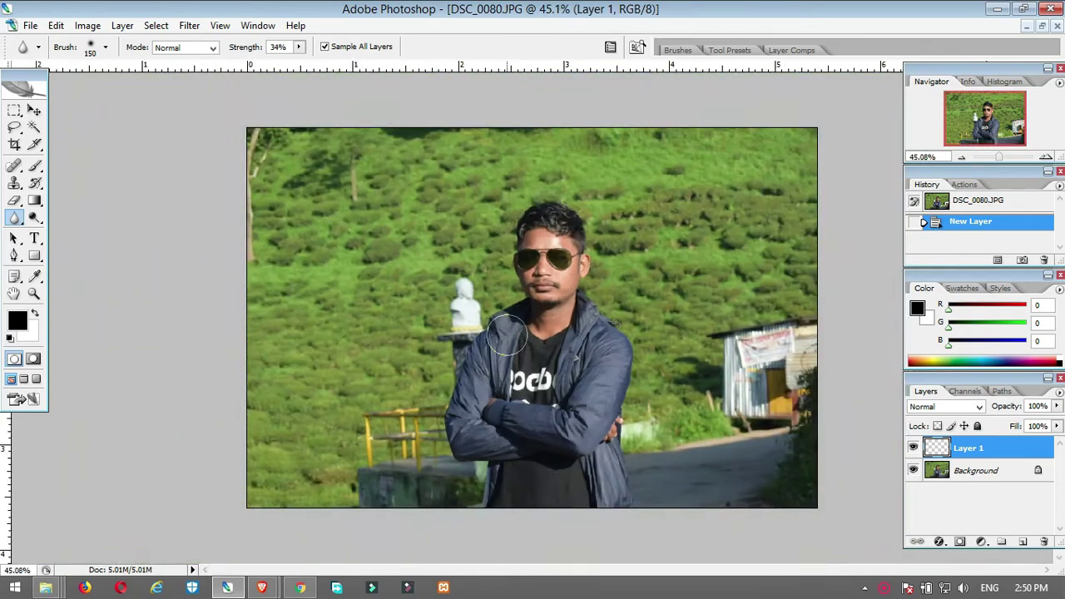
pyautogui.press('c')
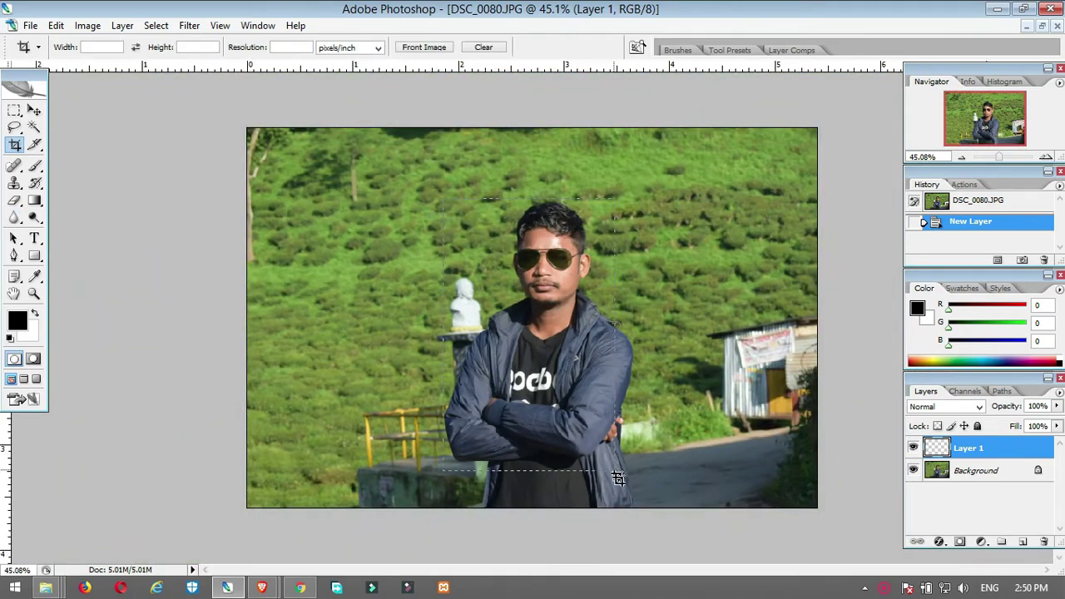
pyautogui.moveTo(632, 459); pyautogui.dragTo(634, 459)
pyautogui.moveTo(635, 198); pyautogui.dragTo(640, 187)
pyautogui.press('Return')
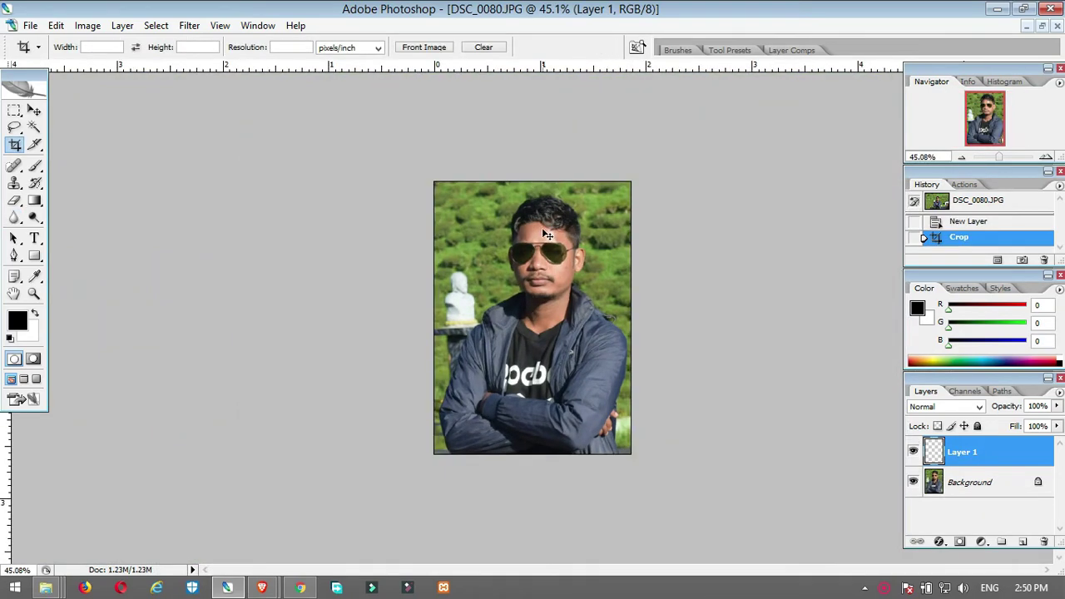
pyautogui.scroll(4, 562, 247)
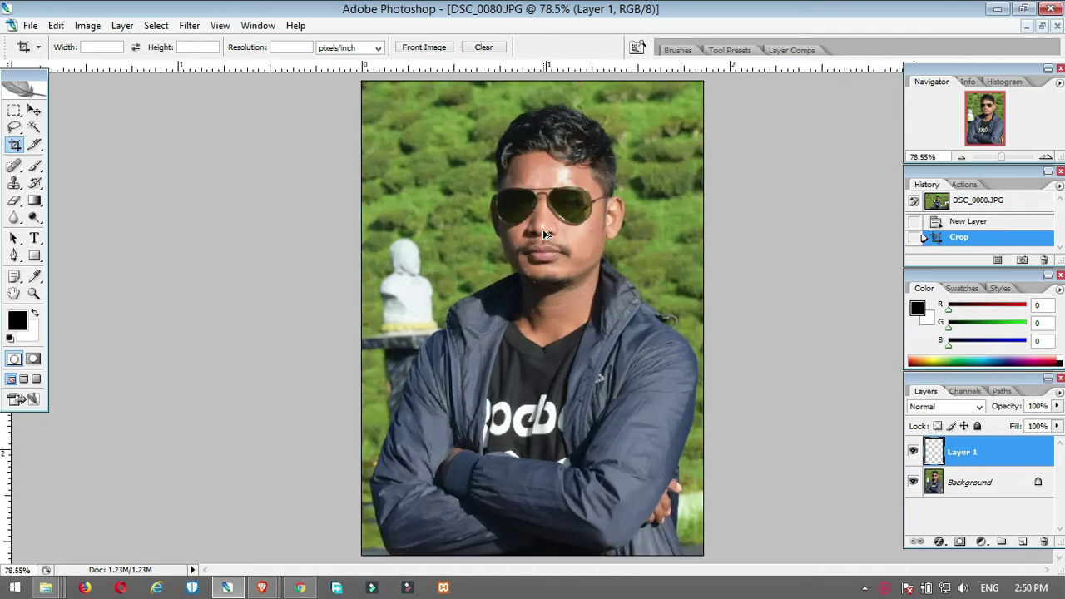
pyautogui.scroll(-4, 541, 260)
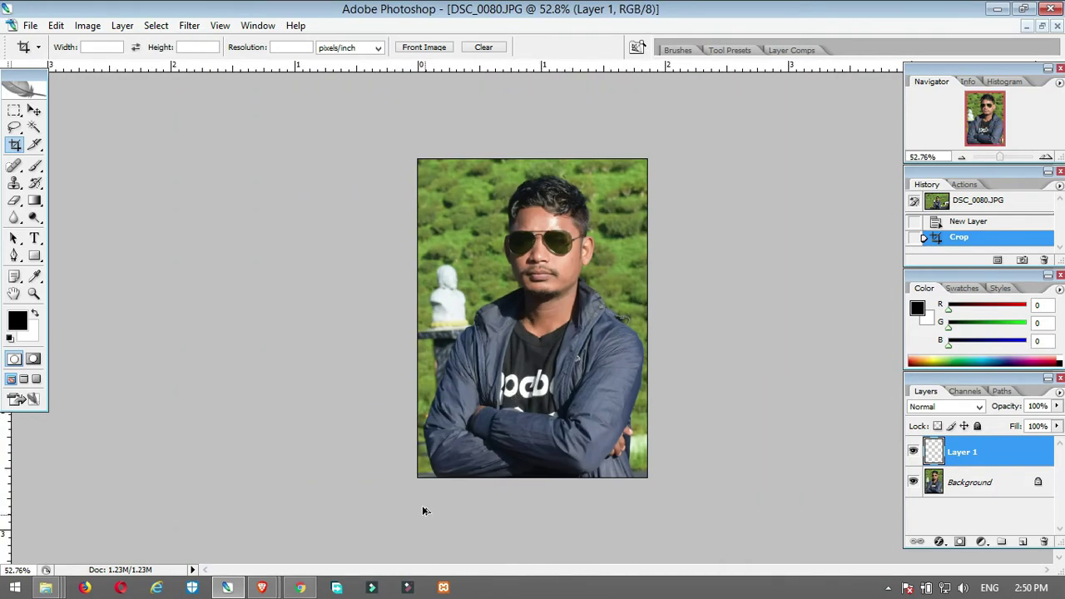
# - Start a Pen tool path below the photo's lower-left edge and trace it up the outer edge of the man's sleeve
pyautogui.scroll(1, 423, 510)
pyautogui.press('p')
pyautogui.click(427, 522)
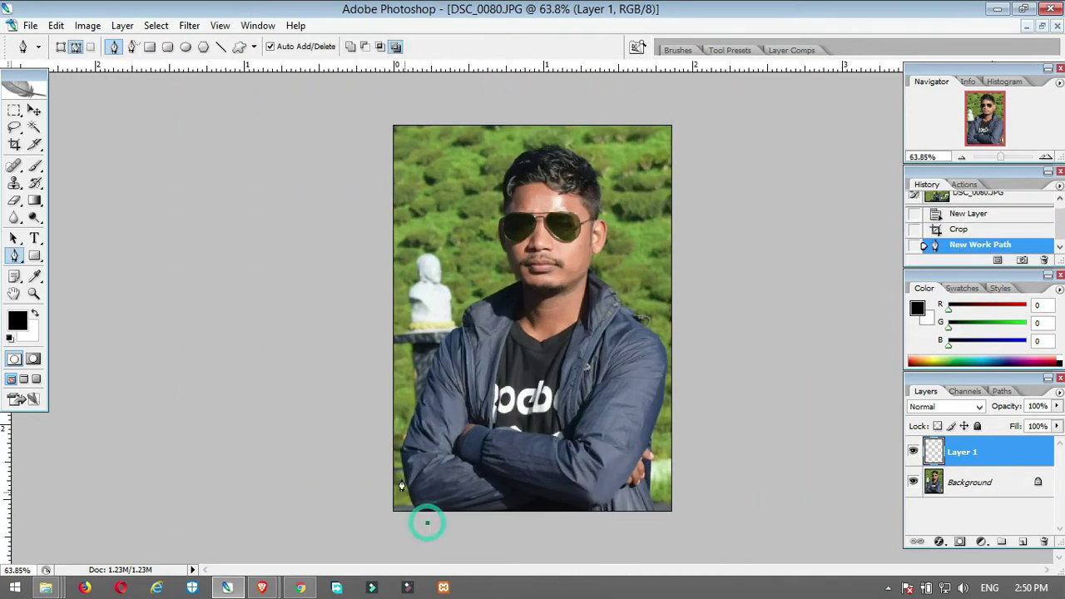
pyautogui.click(403, 460)
pyautogui.scroll(4, 401, 460)
pyautogui.moveTo(325, 479); pyautogui.dragTo(338, 435)
pyautogui.hotkey('ctrl', 'z')
pyautogui.click(254, 432)
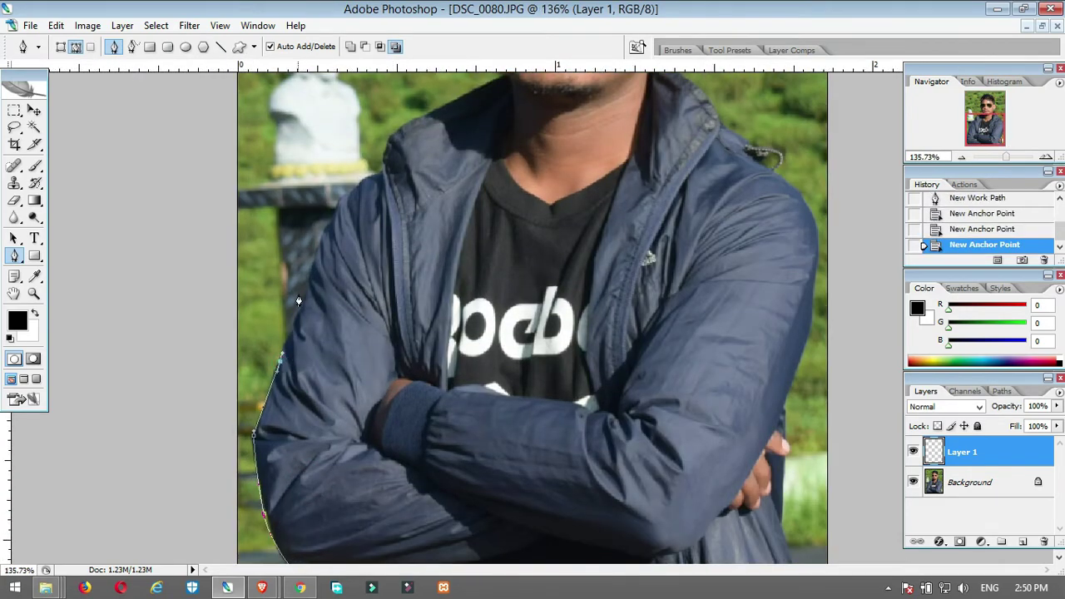
# - Continue the path over the shoulder on the statue's side and along the jacket collar to the man's jaw
pyautogui.click(339, 198)
pyautogui.click(366, 176)
pyautogui.click(376, 161)
pyautogui.click(388, 137)
pyautogui.moveTo(426, 112); pyautogui.dragTo(481, 266)
pyautogui.scroll(5, 481, 260)
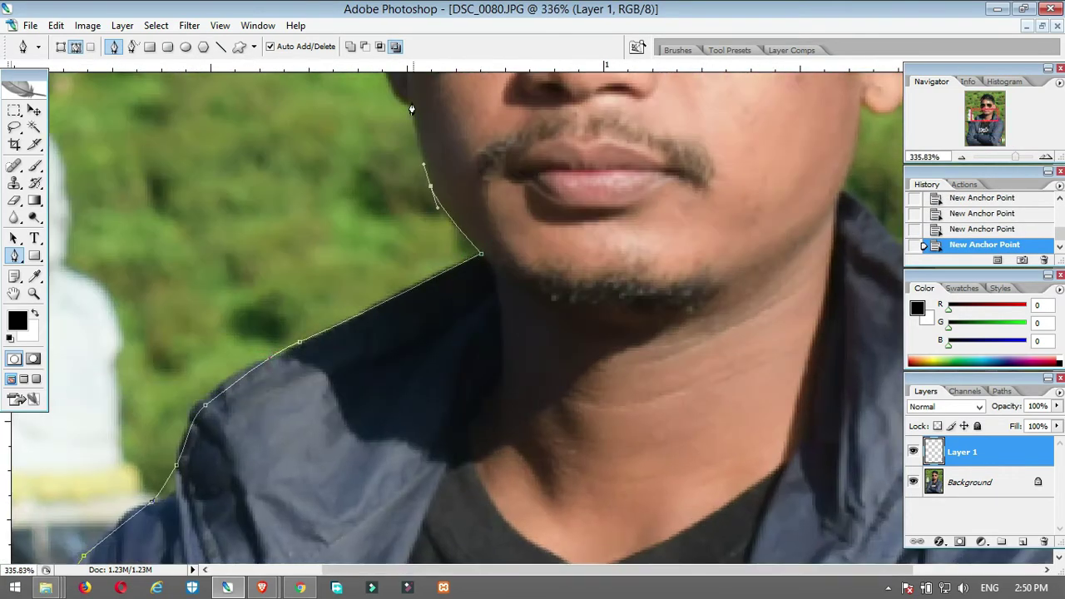
# - Trace the path up the cheek and around the ear on the statue's side to the side of the hair
pyautogui.moveTo(412, 109); pyautogui.dragTo(459, 351)
pyautogui.moveTo(430, 209); pyautogui.dragTo(423, 195)
pyautogui.click(433, 163)
pyautogui.click(449, 157)
pyautogui.moveTo(450, 158); pyautogui.dragTo(444, 386)
pyautogui.moveTo(446, 271); pyautogui.dragTo(442, 239)
pyautogui.moveTo(451, 162); pyautogui.dragTo(457, 137)
pyautogui.moveTo(505, 92); pyautogui.dragTo(412, 261)
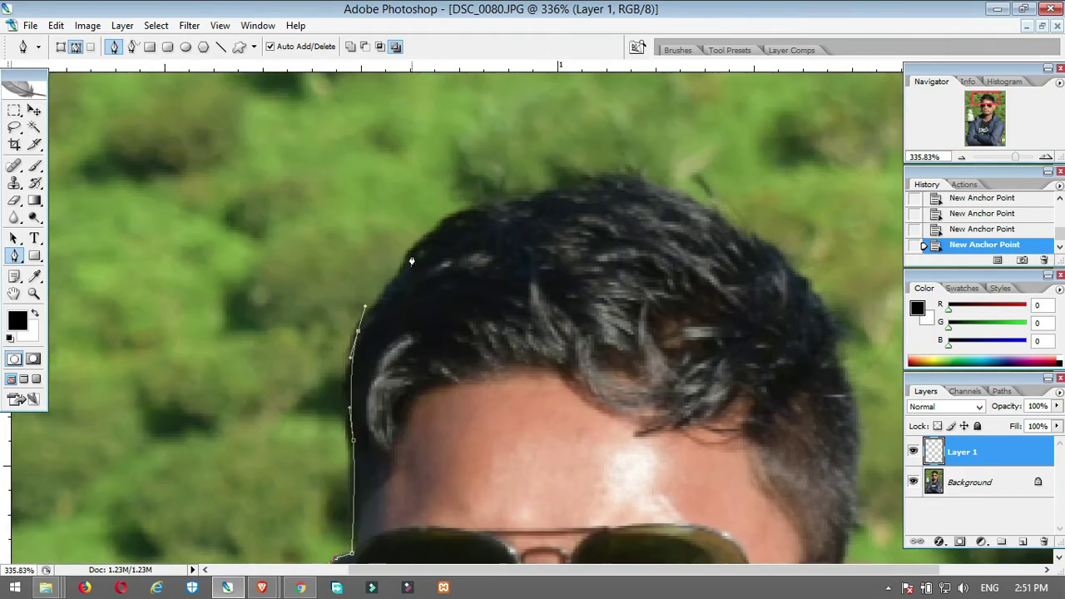
# - Carry the path over the top of the hair and down to the upper edge of the opposite ear
pyautogui.moveTo(441, 222); pyautogui.dragTo(513, 194)
pyautogui.moveTo(674, 195); pyautogui.dragTo(737, 229)
pyautogui.moveTo(832, 383); pyautogui.dragTo(788, 240)
pyautogui.moveTo(796, 240); pyautogui.dragTo(805, 302)
pyautogui.click(811, 338)
pyautogui.moveTo(794, 416)
pyautogui.mouseDown()
pyautogui.moveTo(809, 328)
pyautogui.moveTo(862, 361)
pyautogui.mouseUp()
pyautogui.moveTo(854, 391); pyautogui.dragTo(847, 233)
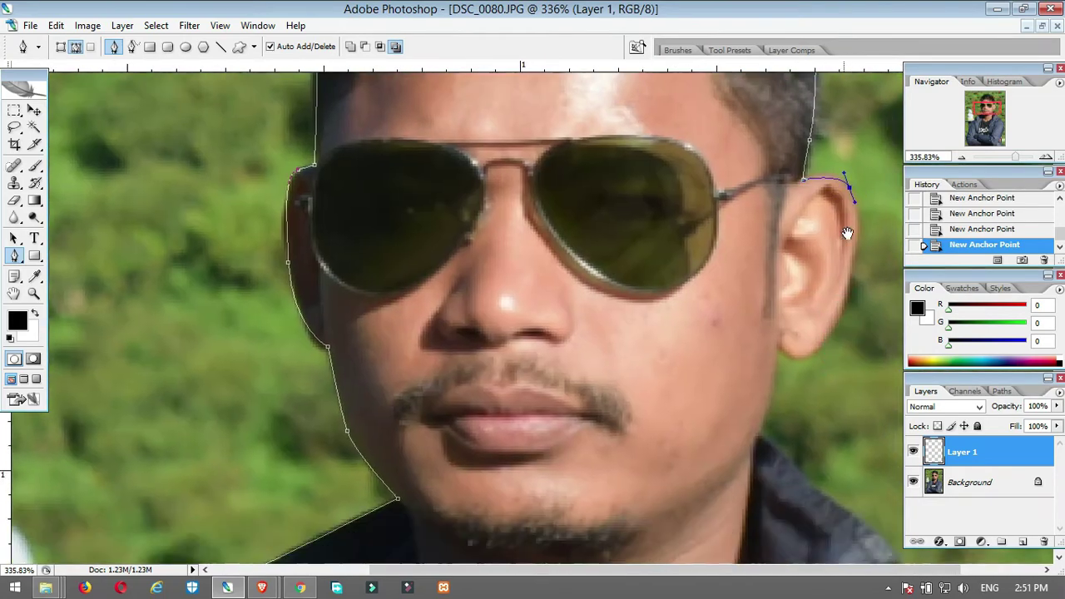
# - Trace the path around the ear and earlobe, then down the jaw and neck to the jacket collar
pyautogui.moveTo(853, 285); pyautogui.dragTo(849, 309)
pyautogui.moveTo(824, 345); pyautogui.dragTo(724, 213)
pyautogui.click(786, 356)
pyautogui.click(779, 345)
pyautogui.click(719, 267)
pyautogui.click(716, 282)
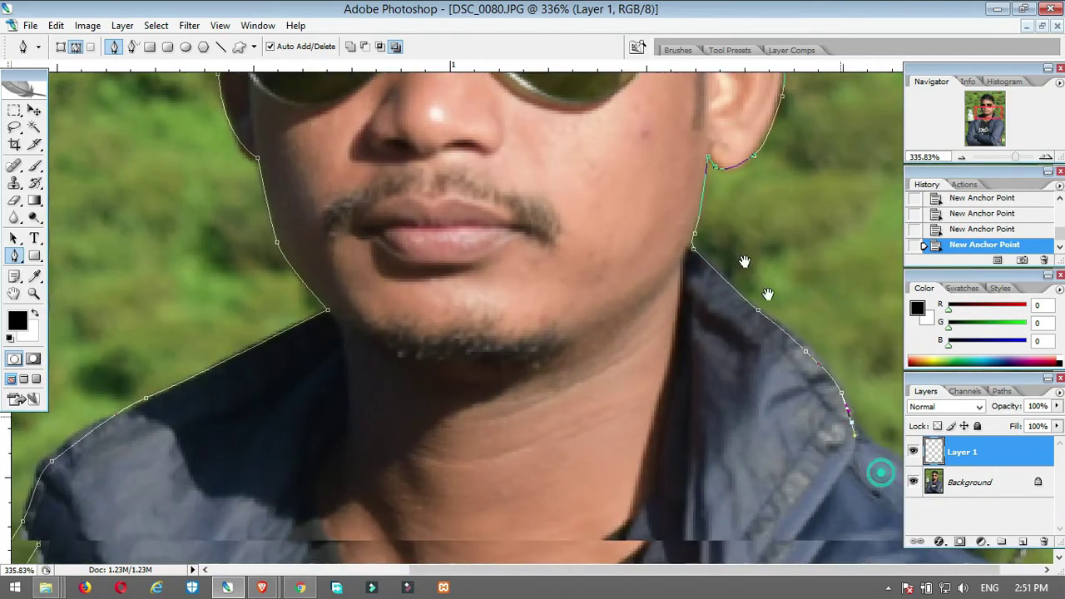
# - Extend the path down the collar and around the small loop sticking out at the shoulder
pyautogui.scroll(-5, 745, 262)
pyautogui.click(850, 202)
pyautogui.scroll(-1, 857, 225)
pyautogui.moveTo(862, 242); pyautogui.dragTo(866, 322)
pyautogui.scroll(-3, 899, 324)
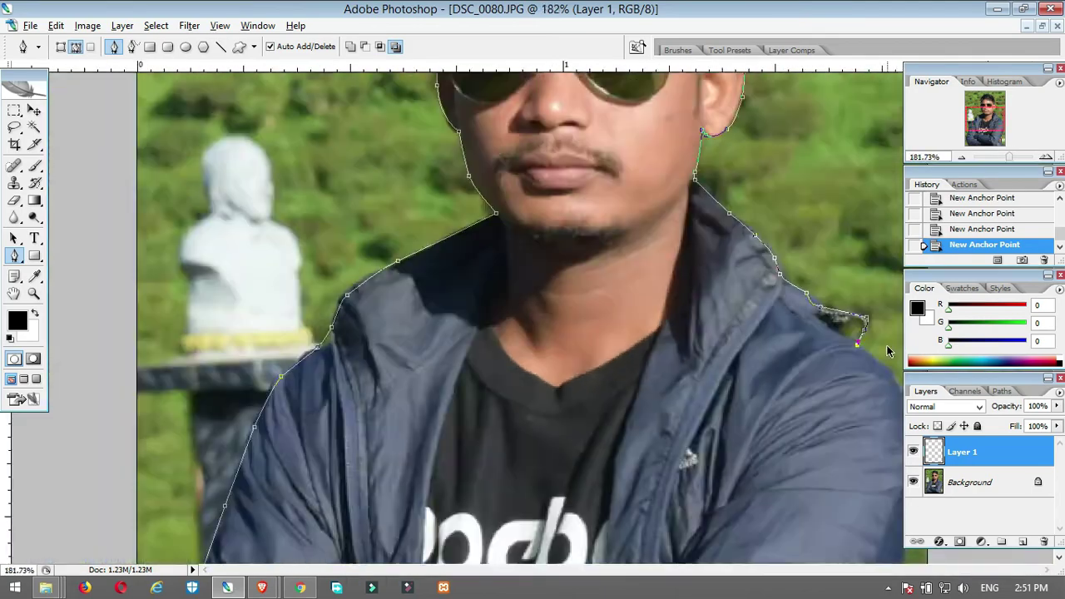
# - Trace the path down the outer sleeve, past the hand at the elbow, to the photo's bottom edge
pyautogui.click(755, 379)
pyautogui.hotkey('ctrl', 'z')
pyautogui.moveTo(753, 445); pyautogui.dragTo(752, 456)
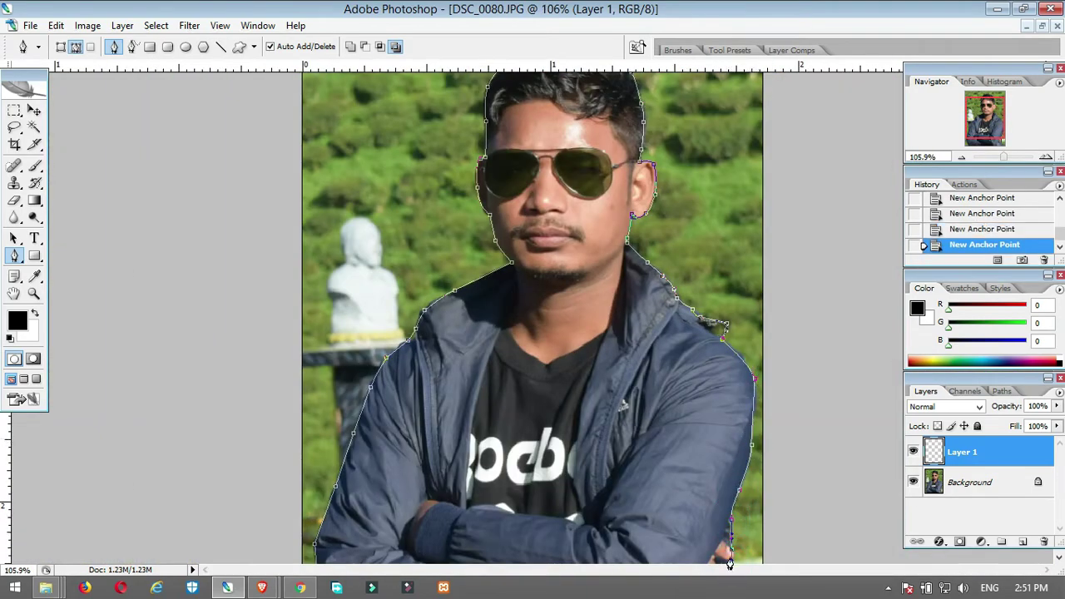
pyautogui.moveTo(730, 564); pyautogui.dragTo(732, 556)
pyautogui.scroll(4, 732, 555)
pyautogui.scroll(-5, 820, 564)
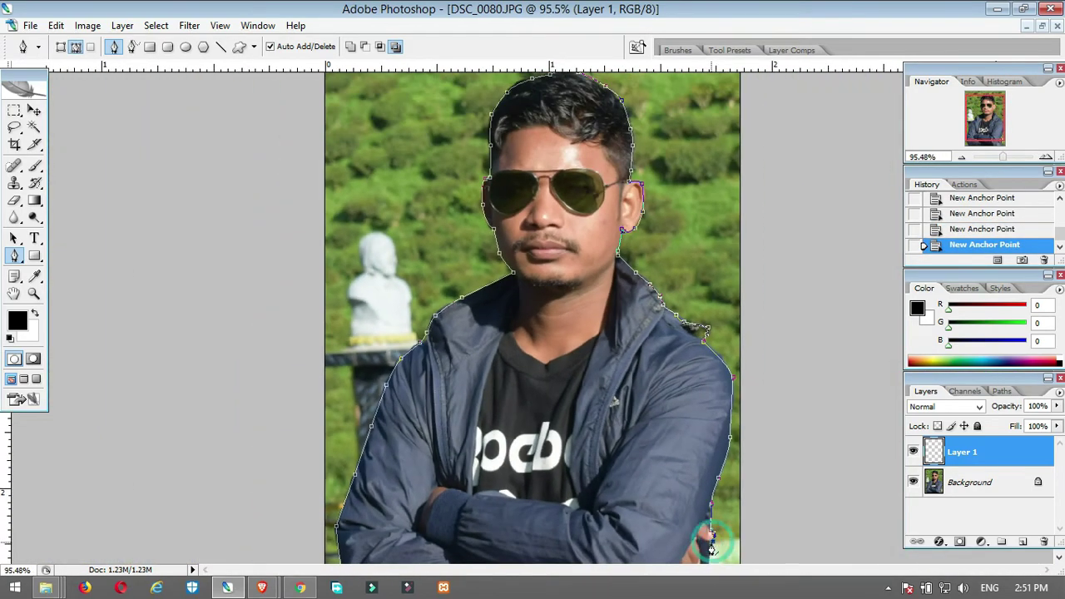
pyautogui.click(709, 547)
pyautogui.scroll(-1, 706, 563)
pyautogui.click(655, 500)
pyautogui.click(660, 520)
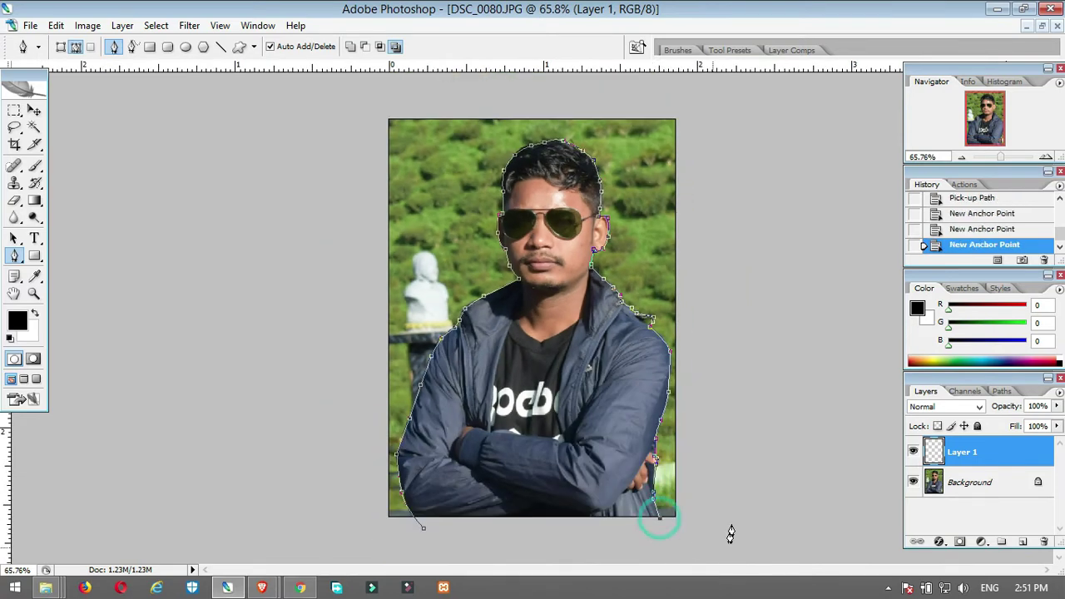
# - Route the path around the outside of the canvas and close it at its starting point
pyautogui.moveTo(734, 518); pyautogui.dragTo(741, 490)
pyautogui.moveTo(768, 305); pyautogui.dragTo(763, 260)
pyautogui.moveTo(653, 91); pyautogui.dragTo(558, 90)
pyautogui.moveTo(399, 89); pyautogui.dragTo(357, 105)
pyautogui.moveTo(242, 188); pyautogui.dragTo(223, 245)
pyautogui.click(423, 529)
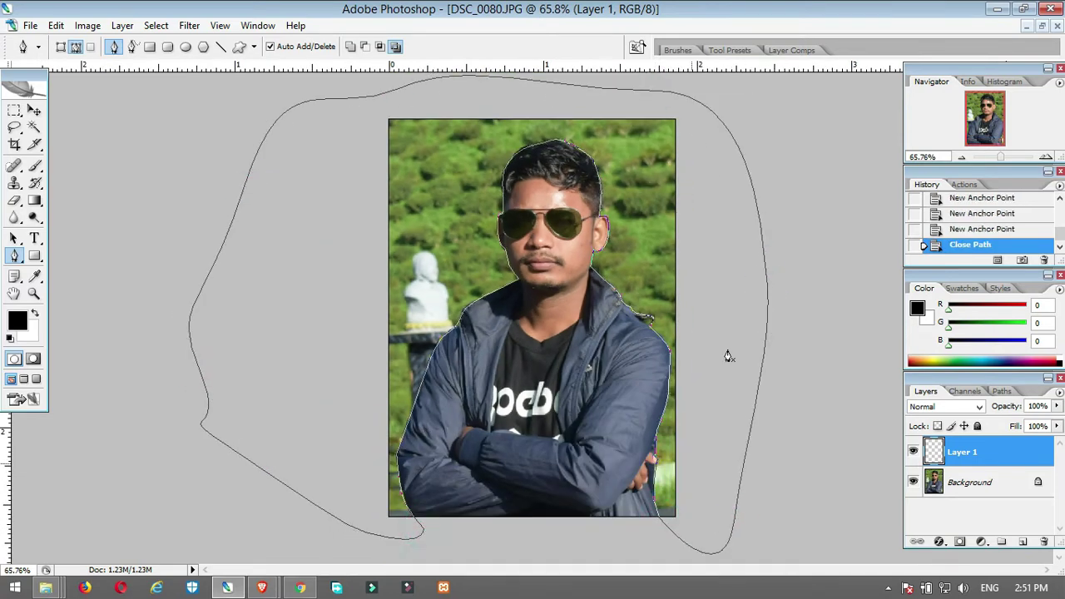
# - Convert the closed path into a selection of the background around the man, keeping Layer 1 as the active layer
pyautogui.rightClick(461, 169)
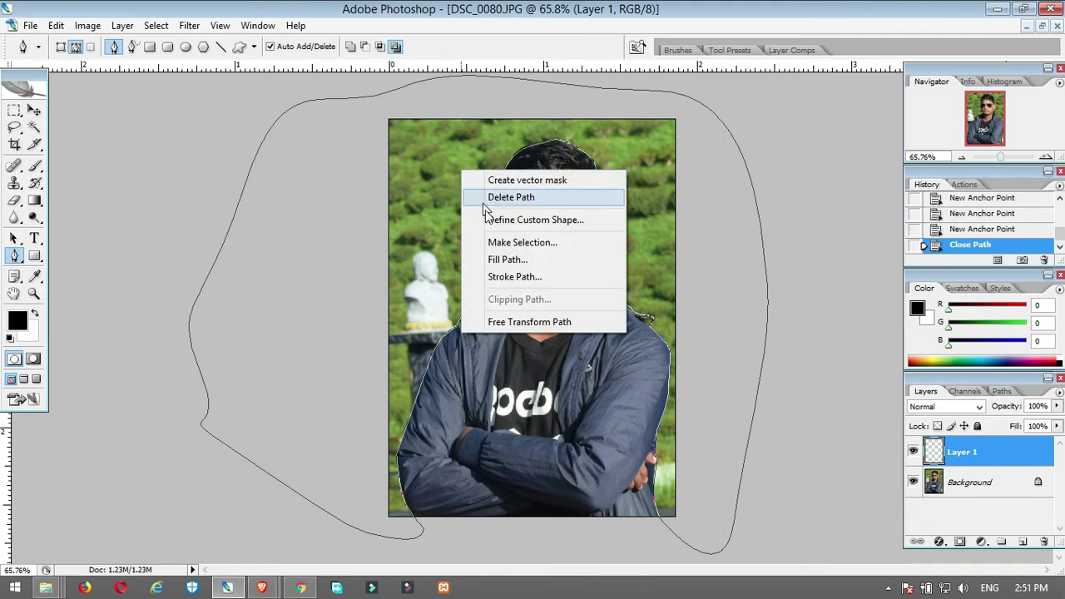
pyautogui.click(494, 240)
pyautogui.click(606, 169)
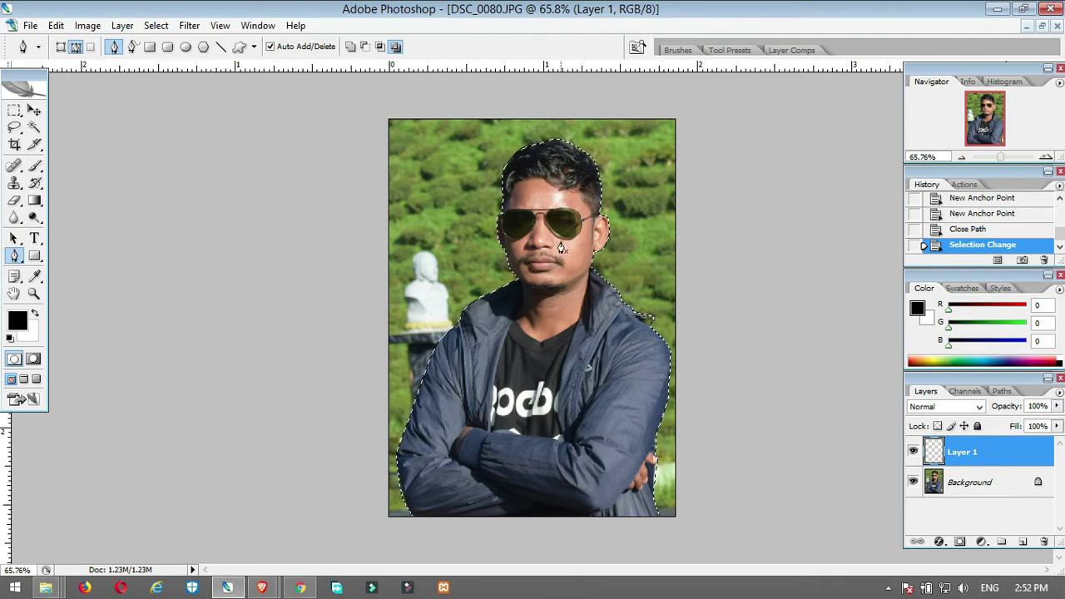
pyautogui.click(957, 482)
pyautogui.click(966, 454)
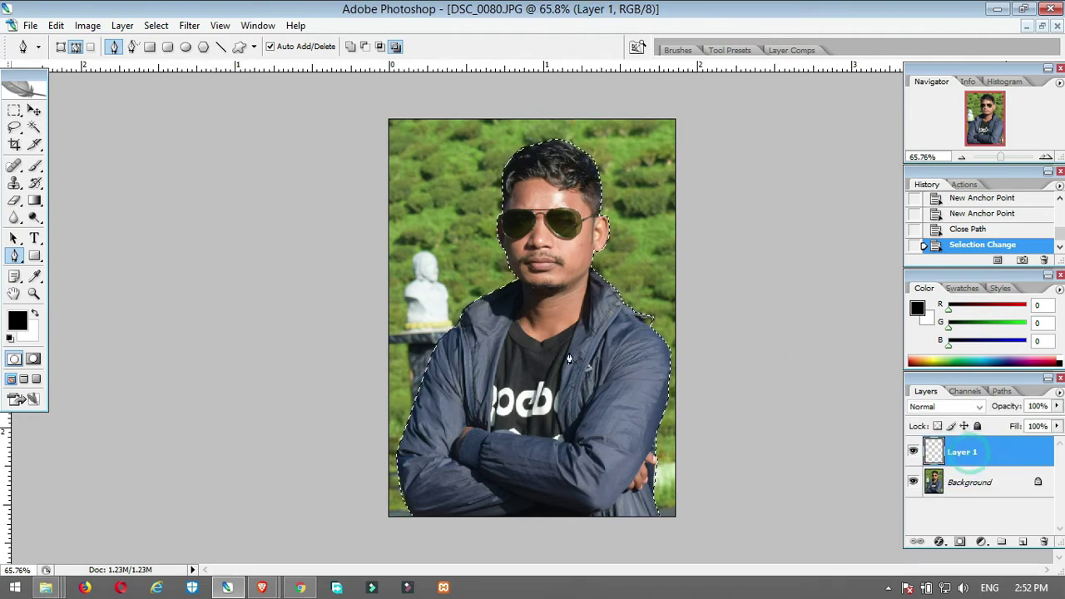
# - With the Blur Tool at 34% strength and brush size 400, blur the selected background on both sides of the man
pyautogui.click(14, 218)
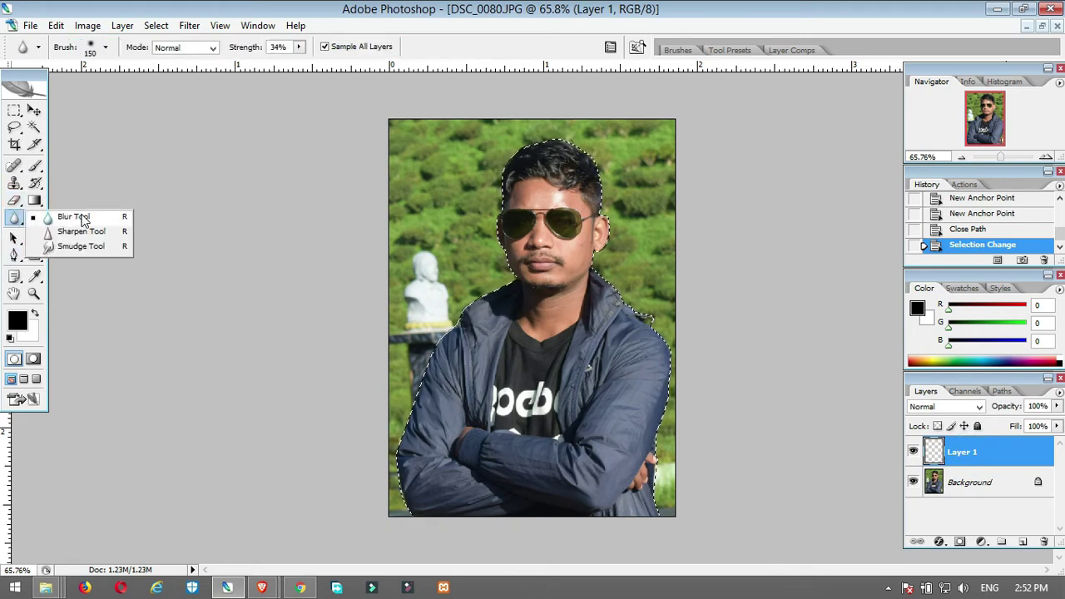
pyautogui.click(79, 214)
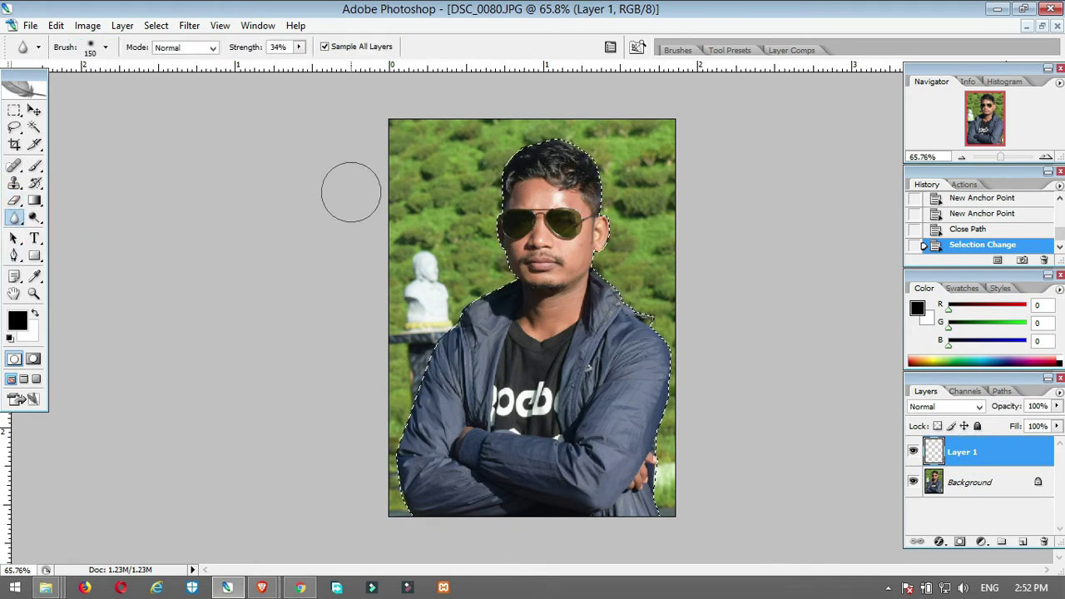
pyautogui.press(']')
pyautogui.press(']')
pyautogui.moveTo(405, 116)
pyautogui.mouseDown()
pyautogui.moveTo(406, 292)
pyautogui.moveTo(423, 274)
pyautogui.mouseUp()
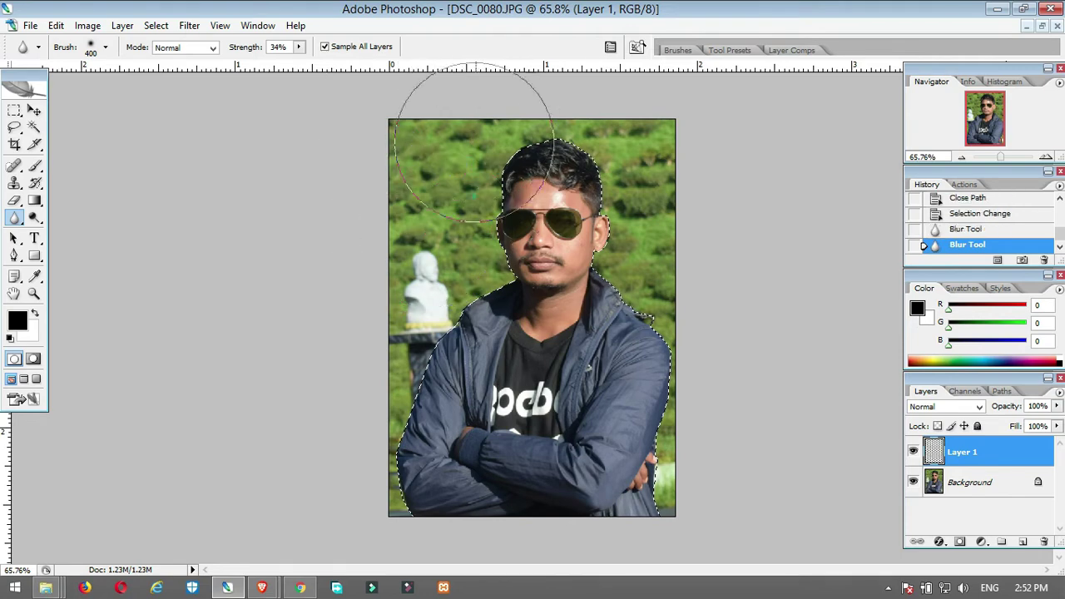
pyautogui.moveTo(475, 143); pyautogui.dragTo(470, 250)
pyautogui.moveTo(478, 187); pyautogui.dragTo(462, 271)
pyautogui.moveTo(373, 243)
pyautogui.mouseDown()
pyautogui.moveTo(390, 417)
pyautogui.moveTo(374, 438)
pyautogui.mouseUp()
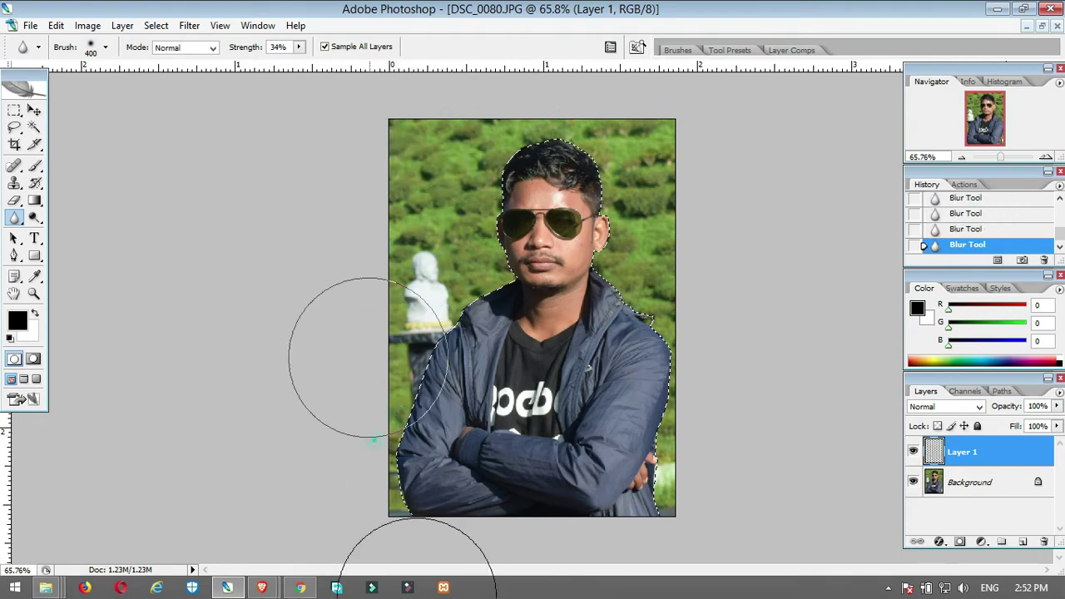
pyautogui.moveTo(576, 240); pyautogui.dragTo(592, 473)
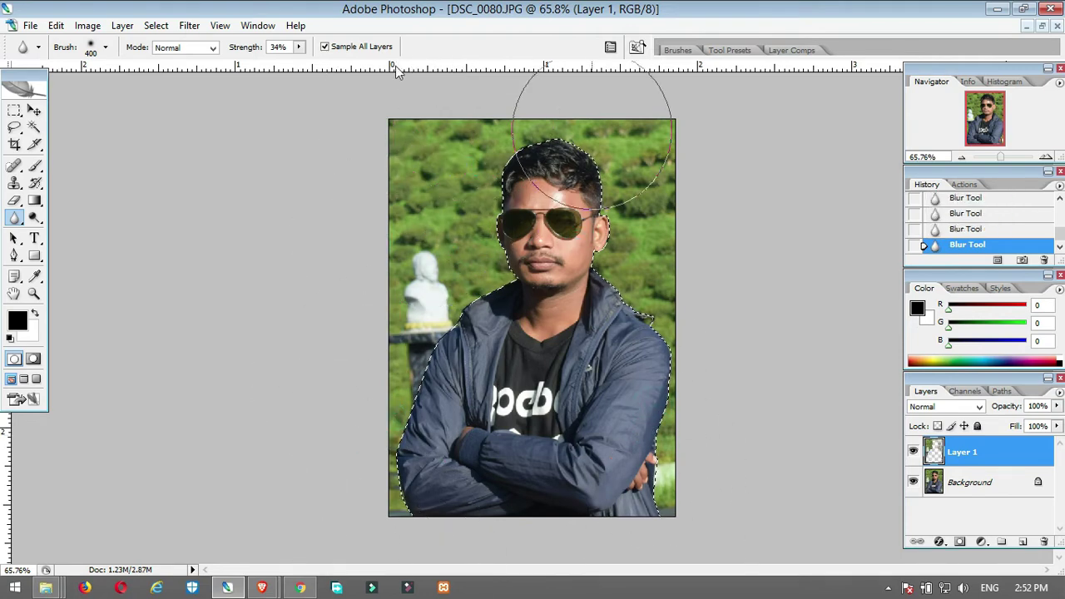
# - Raise the Blur Tool's strength to 100% and blur the selected background along the man's head, the statue and both sleeves
pyautogui.click(300, 47)
pyautogui.moveTo(299, 61); pyautogui.dragTo(369, 72)
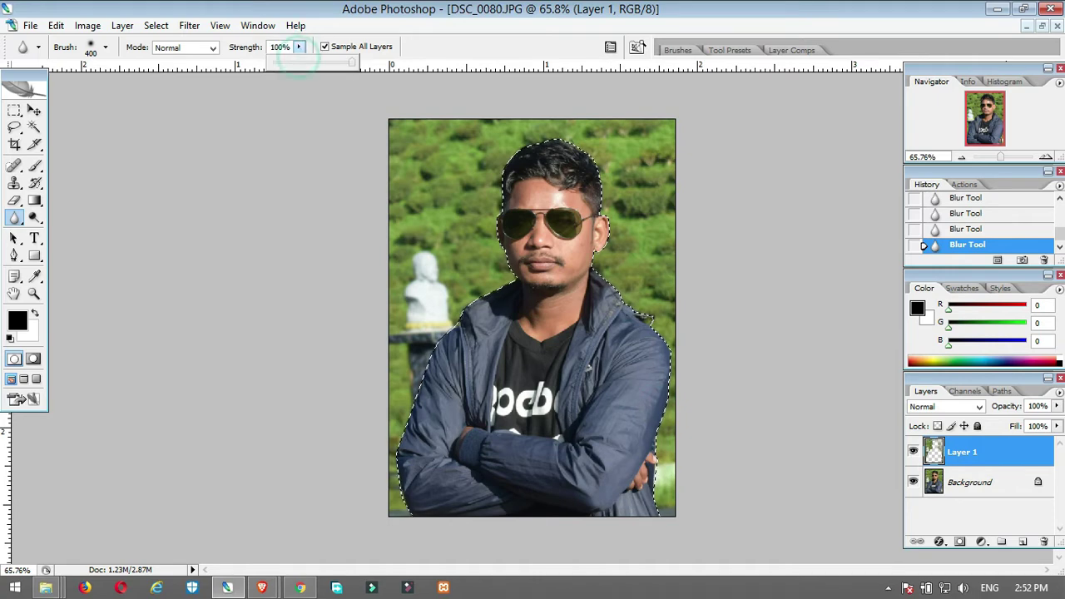
pyautogui.click(609, 95)
pyautogui.click(432, 192)
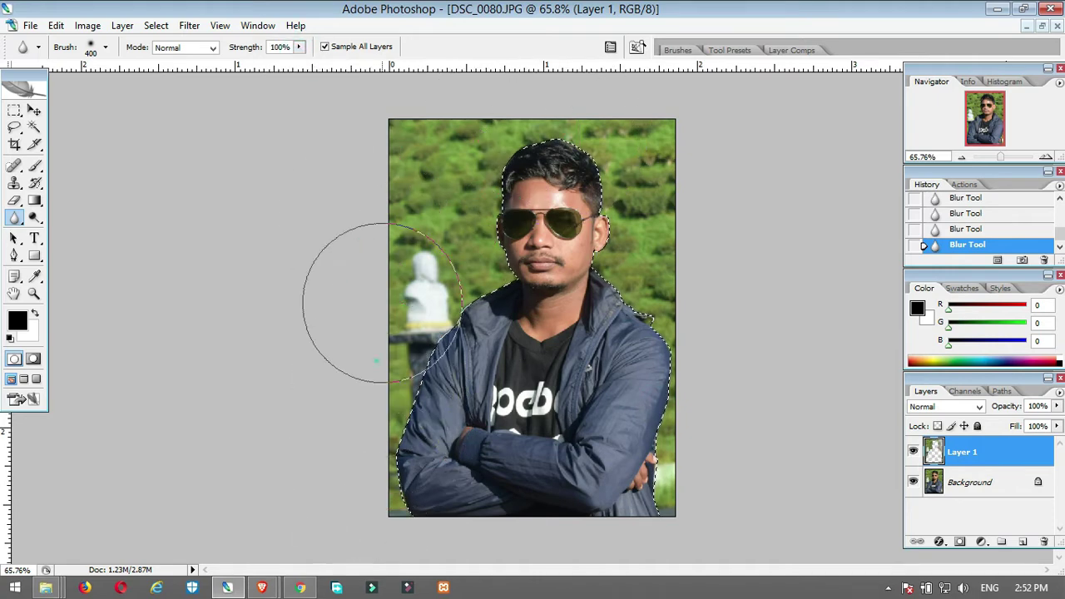
pyautogui.scroll(4, 627, 158)
pyautogui.click(708, 208)
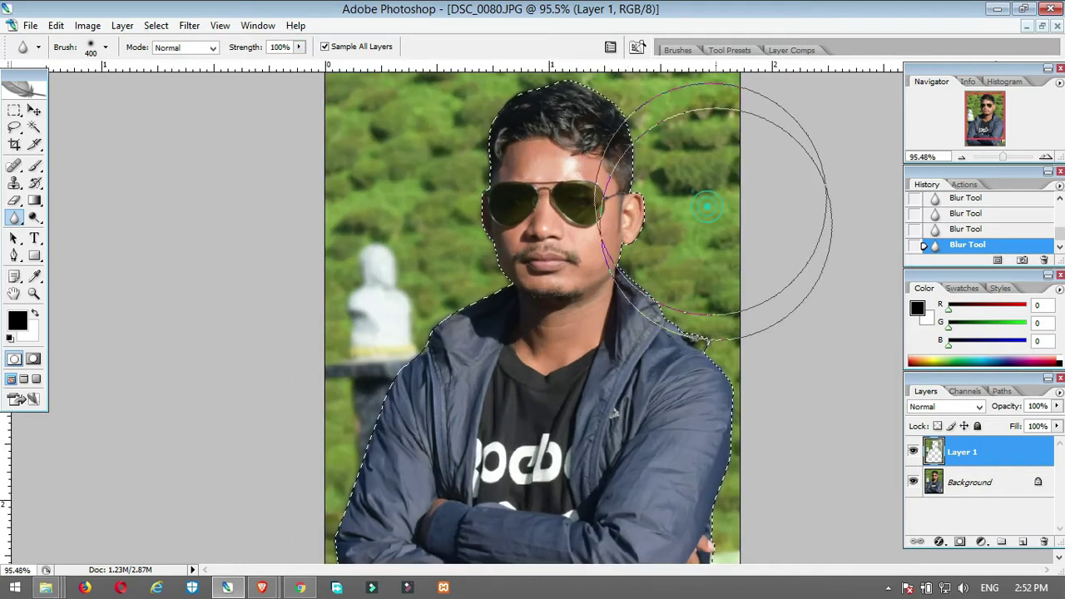
pyautogui.scroll(-2, 687, 442)
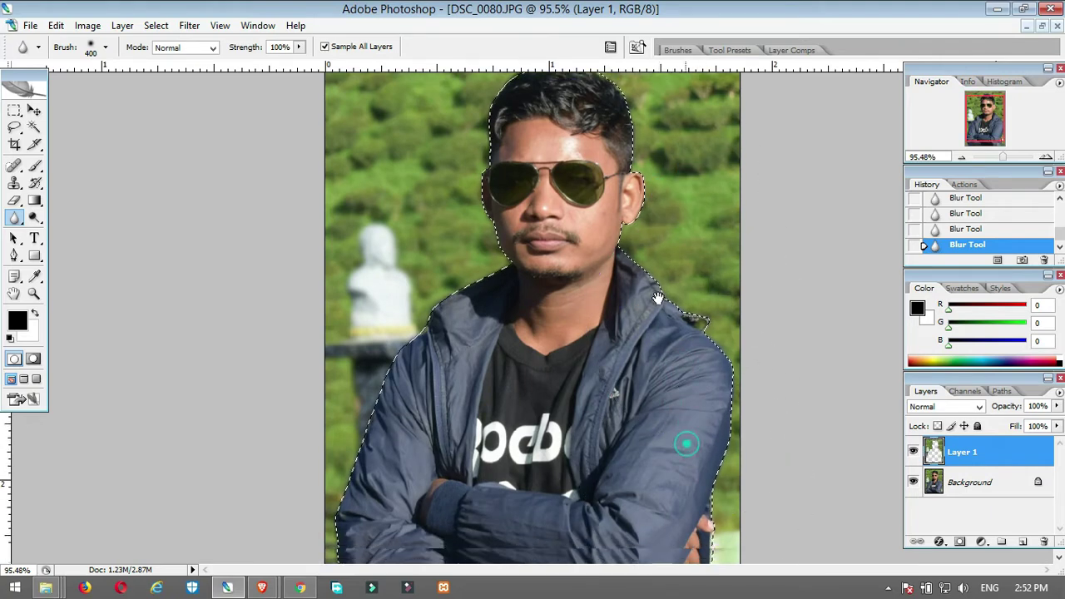
pyautogui.click(701, 417)
pyautogui.click(683, 427)
pyautogui.click(338, 316)
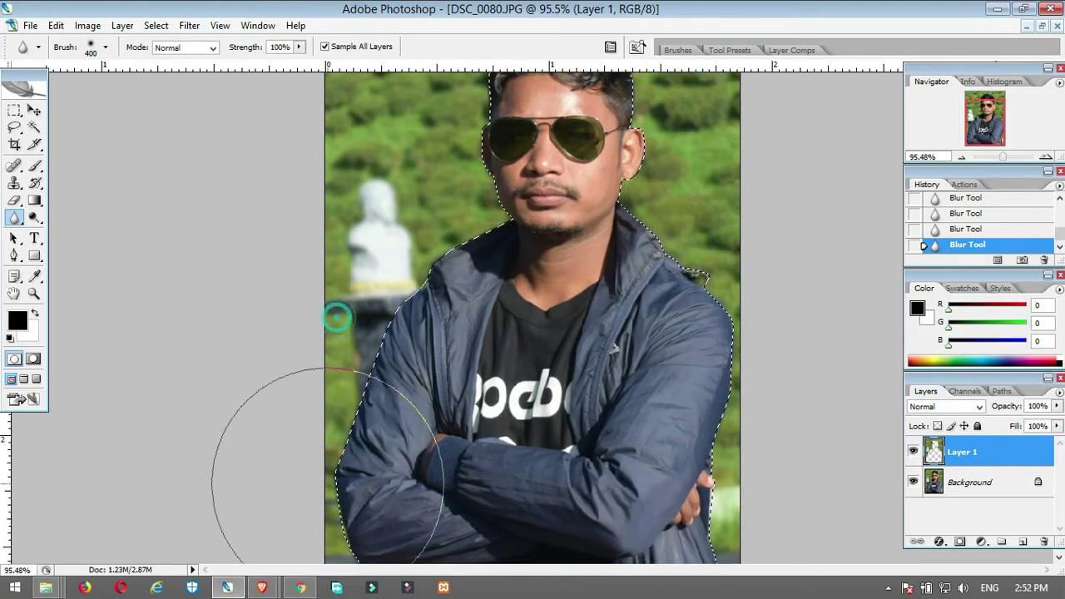
pyautogui.click(314, 408)
# - Make further full-strength blur passes over the whole selected background, from above the head to the photo's bottom edge
pyautogui.scroll(-3, 378, 279)
pyautogui.click(477, 197)
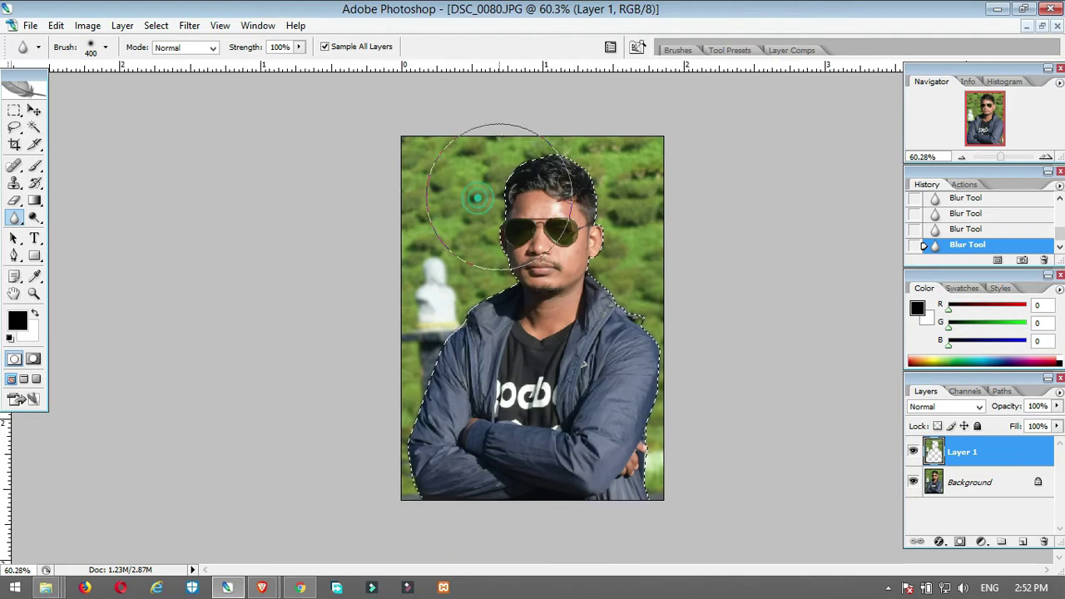
pyautogui.click(385, 219)
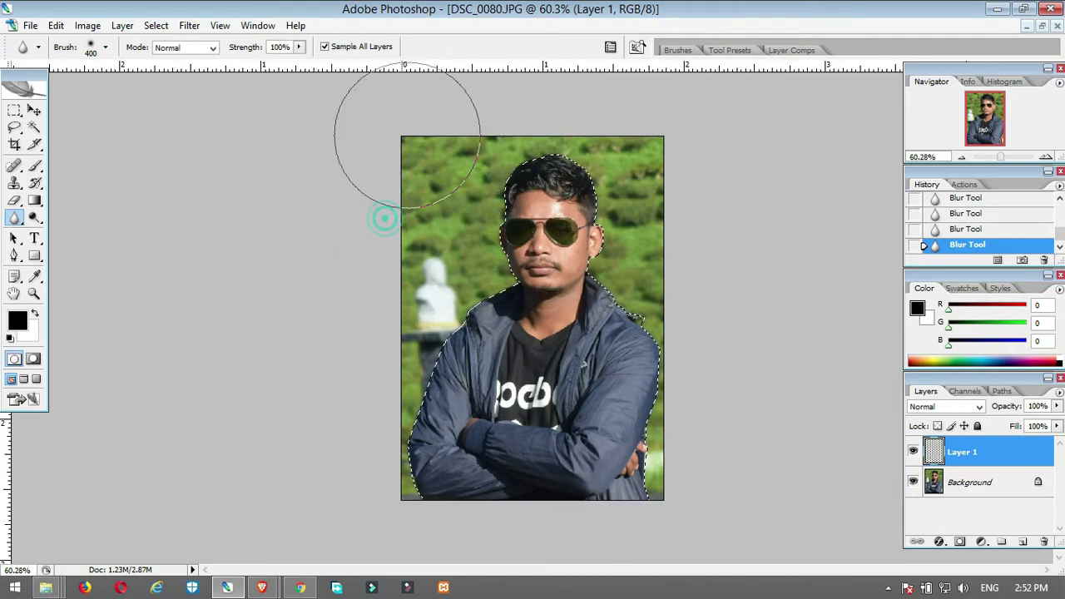
pyautogui.click(361, 115)
pyautogui.click(642, 223)
pyautogui.click(637, 458)
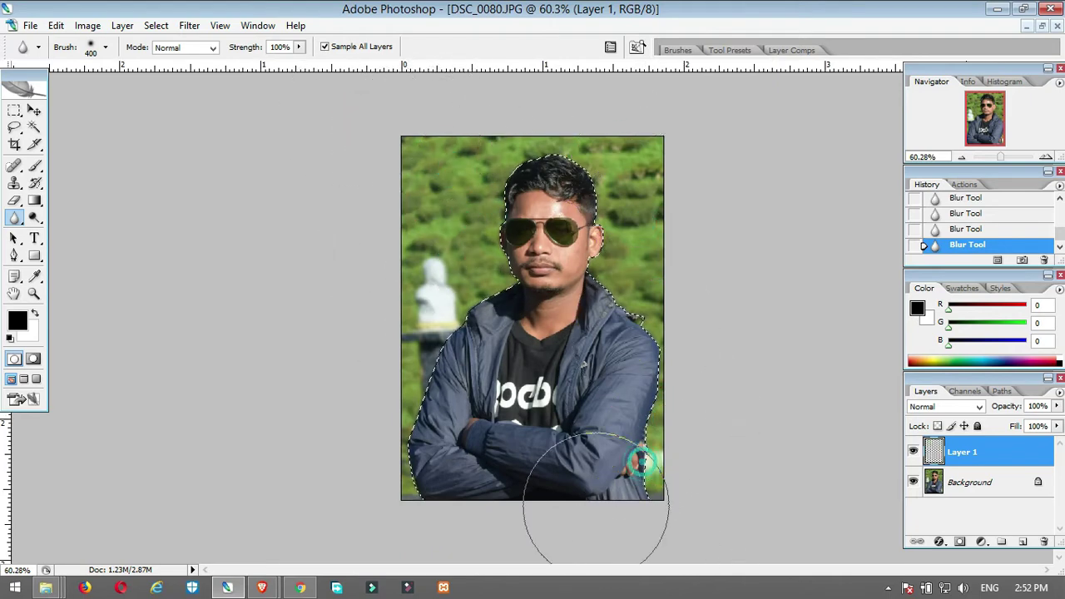
pyautogui.click(424, 278)
pyautogui.click(411, 443)
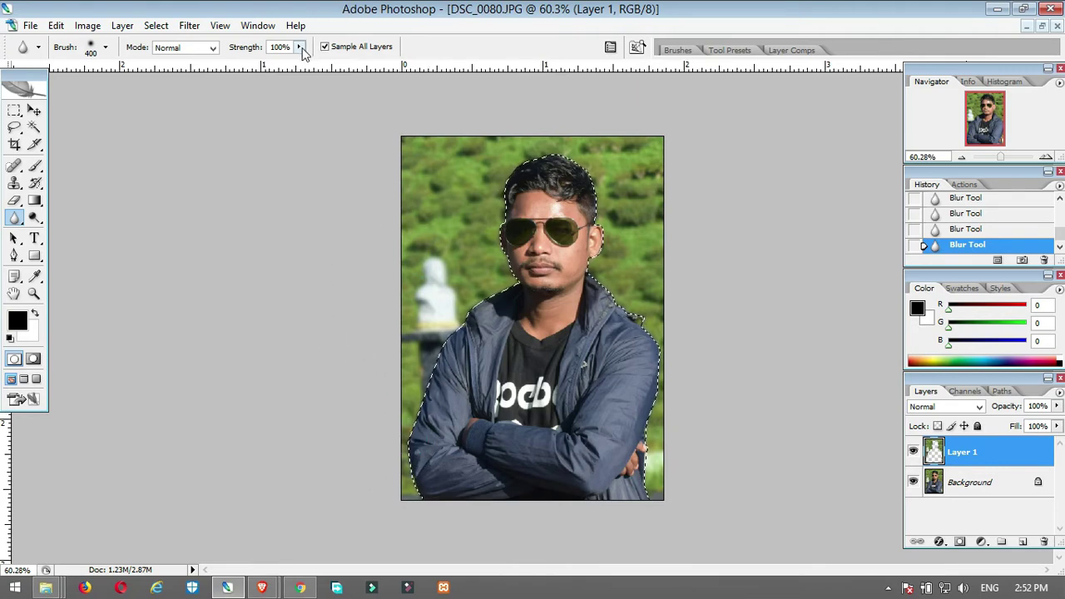
pyautogui.click(440, 221)
pyautogui.click(452, 209)
pyautogui.click(389, 434)
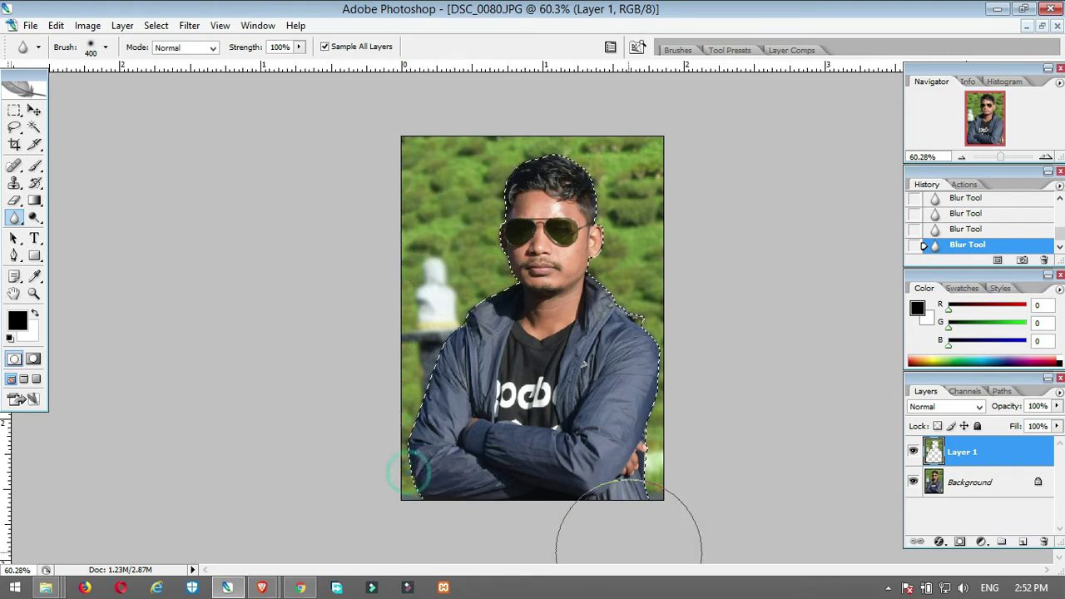
pyautogui.click(673, 451)
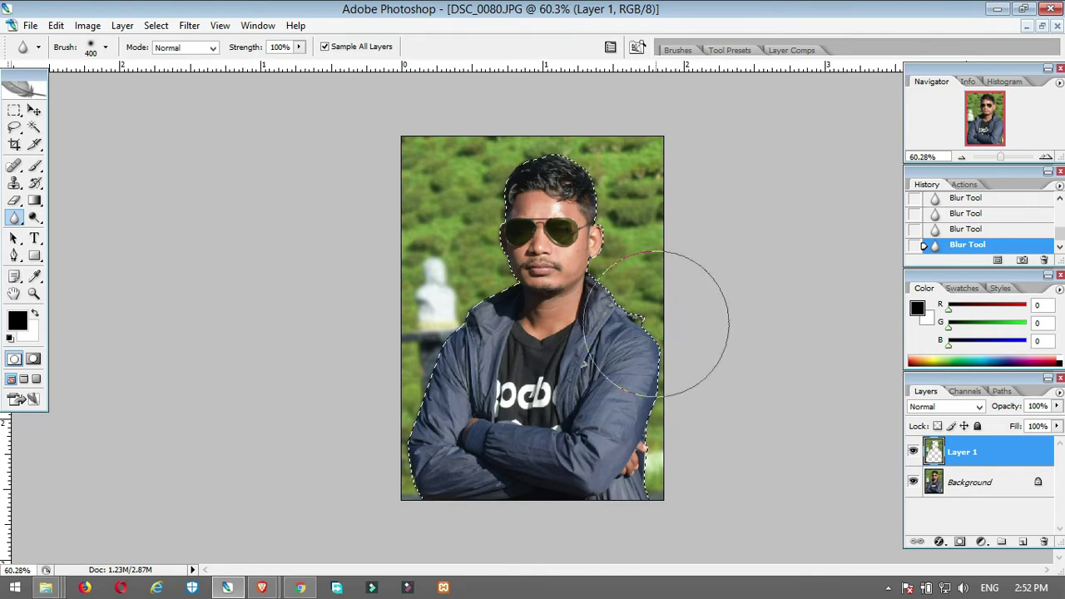
pyautogui.click(649, 169)
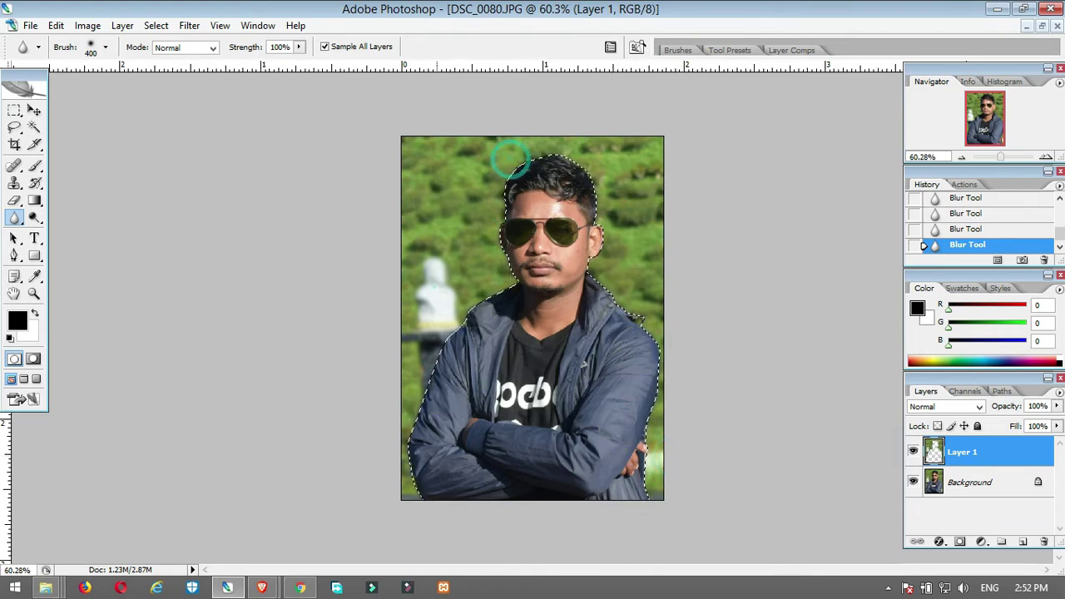
pyautogui.click(457, 237)
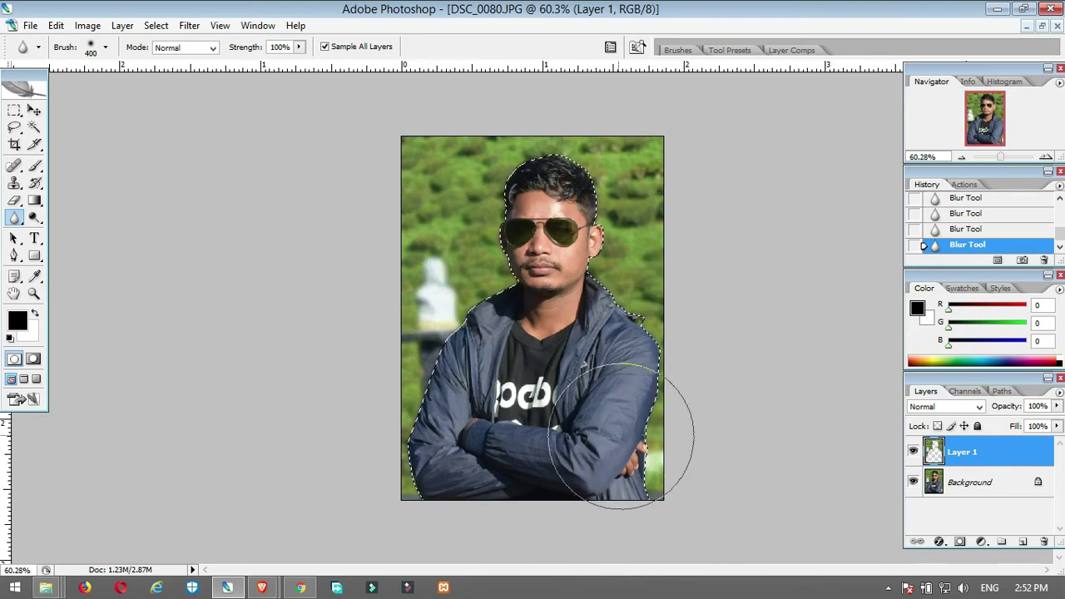
# - Hide and show Layer 1 repeatedly to compare the blurred background with the original
pyautogui.click(914, 452)
pyautogui.click(913, 452)
pyautogui.click(914, 453)
pyautogui.click(913, 453)
pyautogui.click(914, 452)
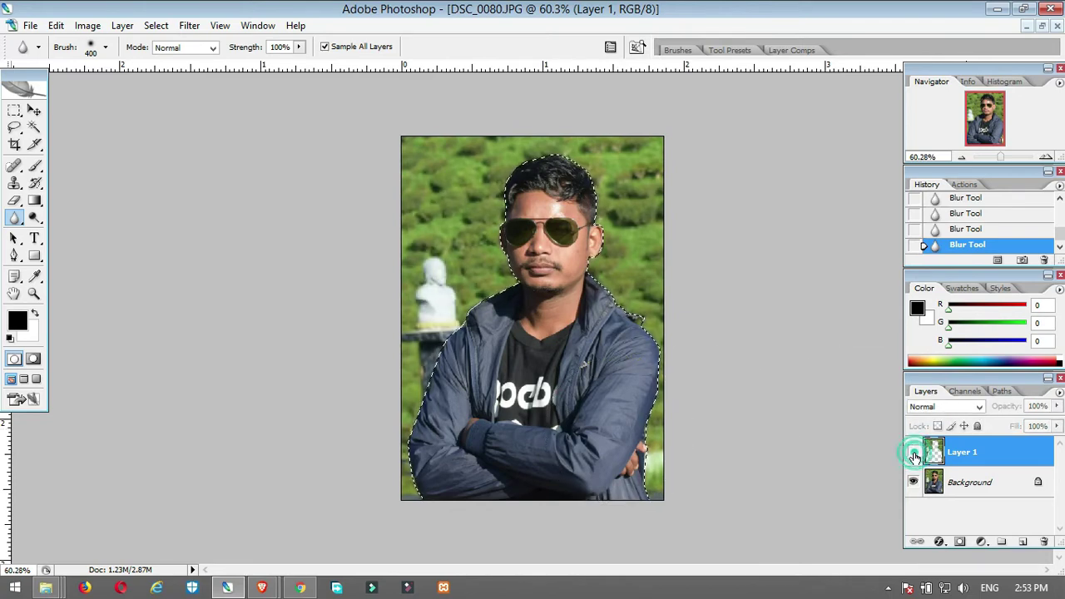
pyautogui.click(914, 452)
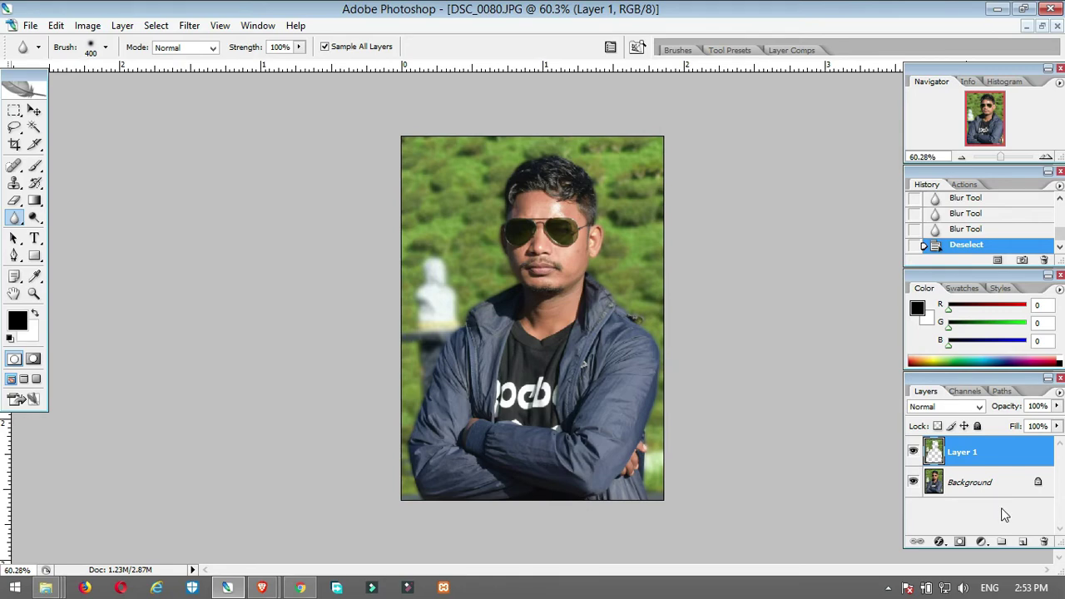
# - Add a new Normal-mode layer named Layer 2 above Layer 1 and switch to the Sharpen Tool
pyautogui.hotkey('ctrl', 'shift', 'n')
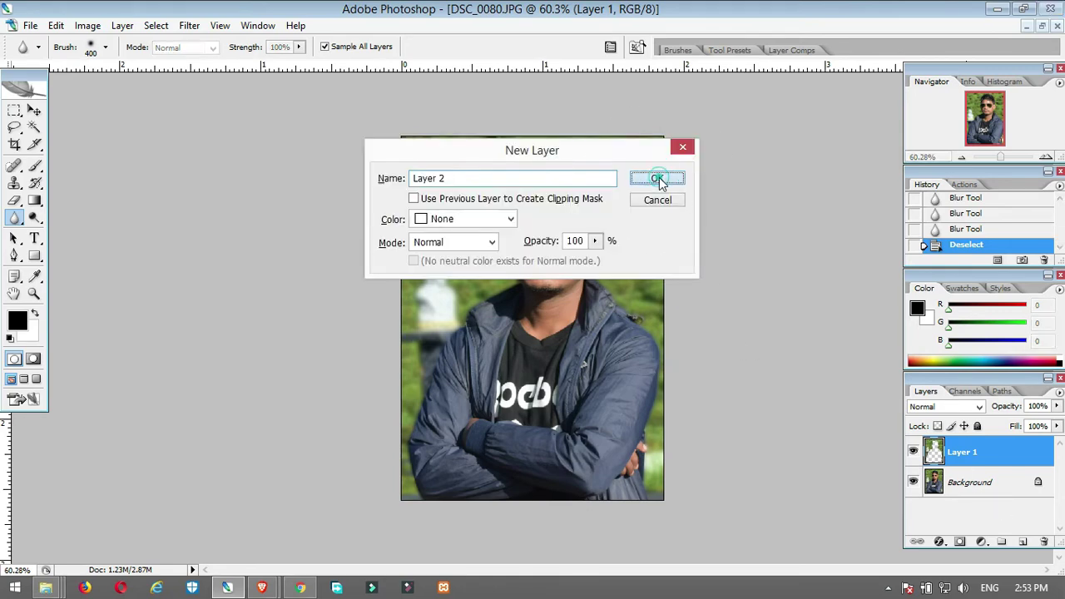
pyautogui.click(658, 178)
pyautogui.click(15, 219)
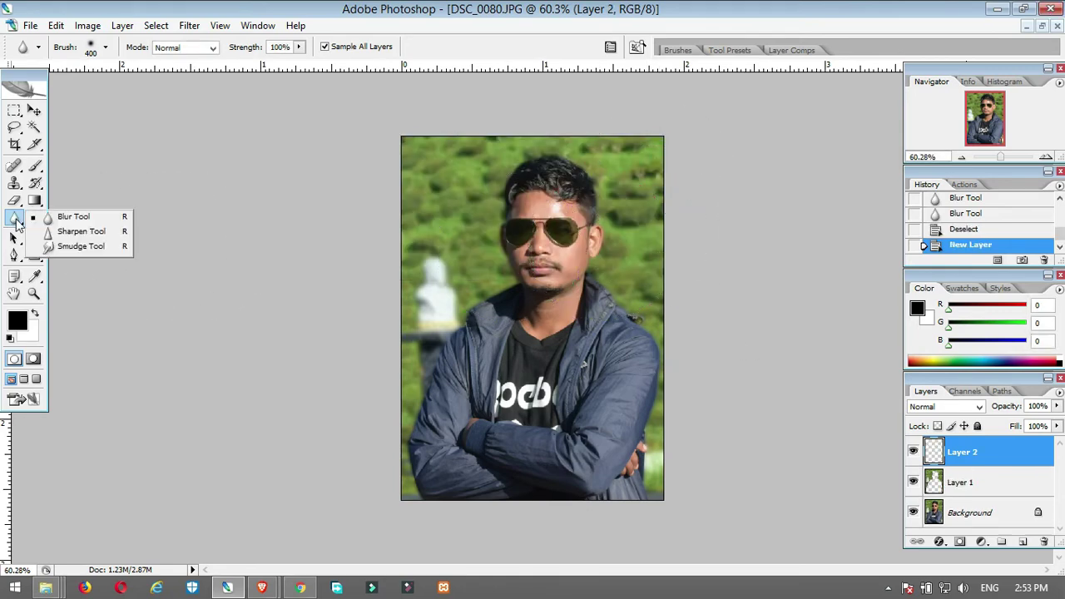
pyautogui.click(76, 230)
# - Enlarge the Sharpen brush to 50, try to sharpen the man's hair at 50% strength, and undo the last stroke
pyautogui.scroll(2, 436, 298)
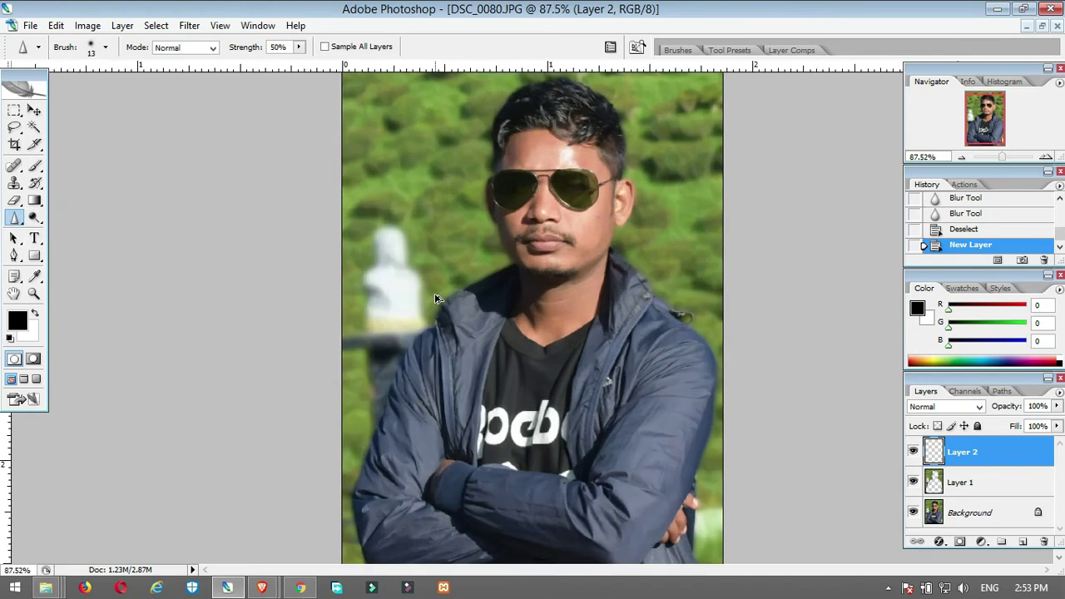
pyautogui.scroll(2, 436, 298)
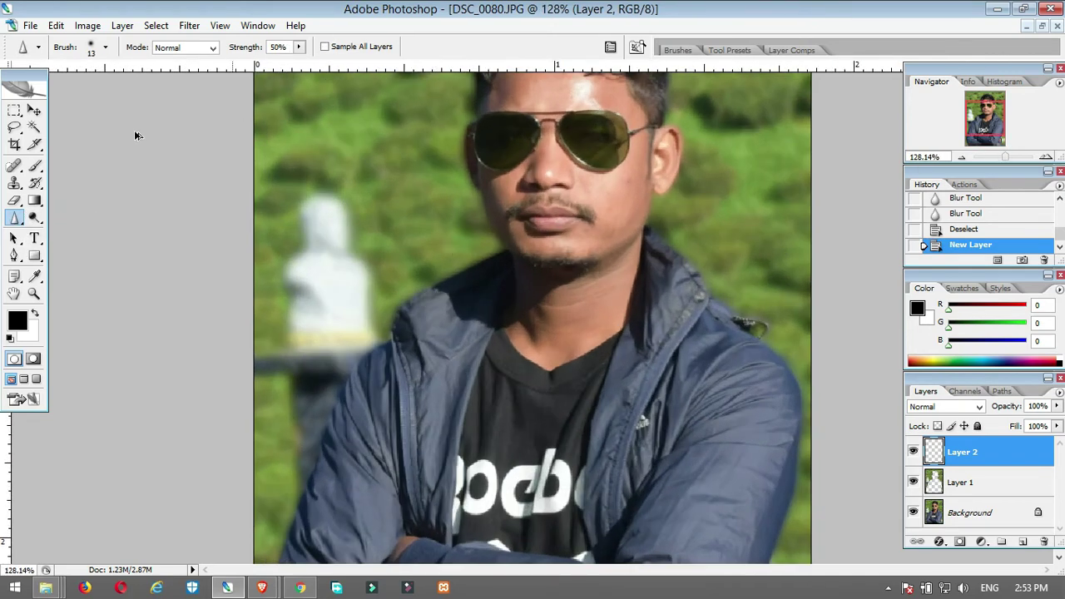
pyautogui.scroll(2, 587, 110)
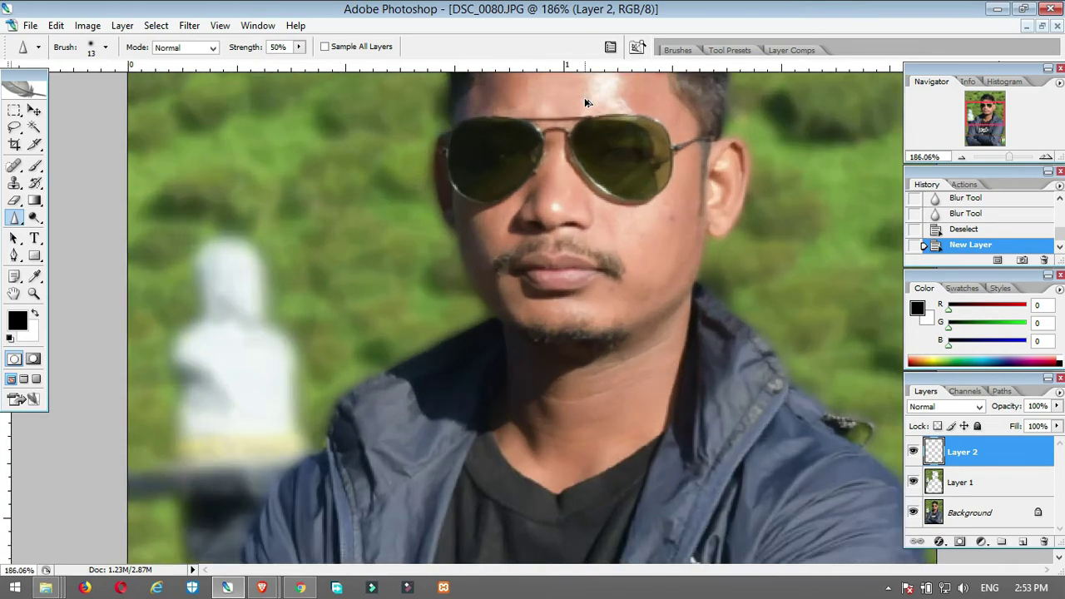
pyautogui.scroll(3, 628, 116)
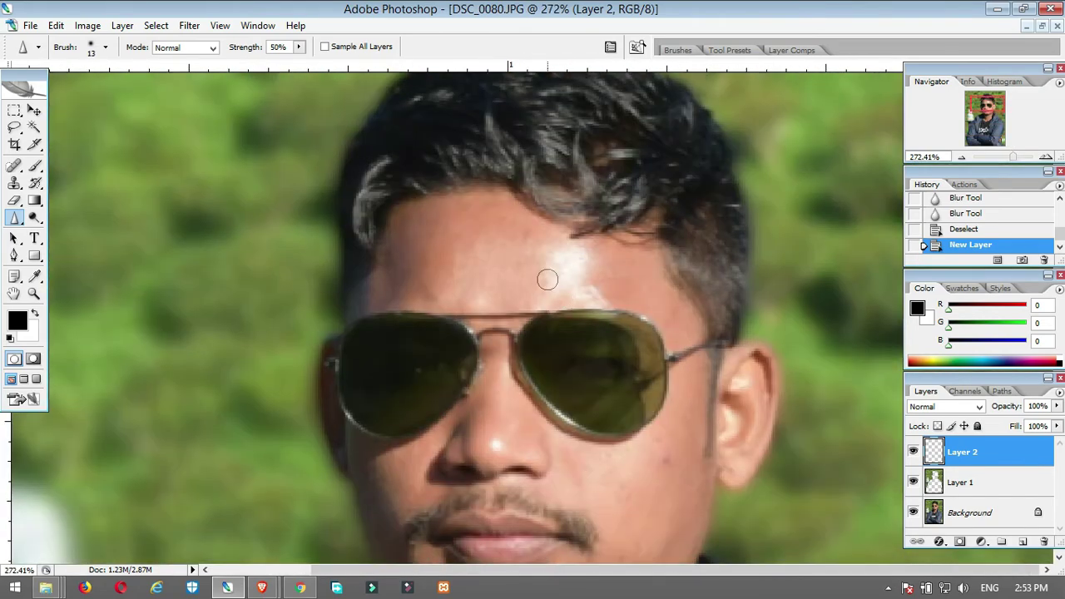
pyautogui.scroll(1, 441, 204)
pyautogui.moveTo(409, 123); pyautogui.dragTo(452, 261)
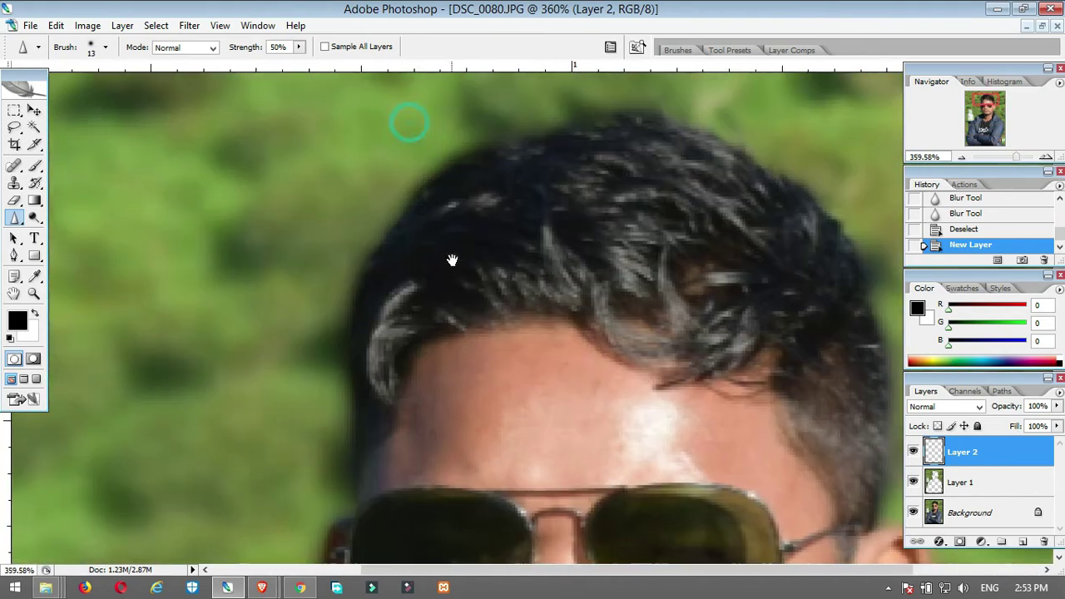
pyautogui.press(']')
pyautogui.press(']')
pyautogui.press(']')
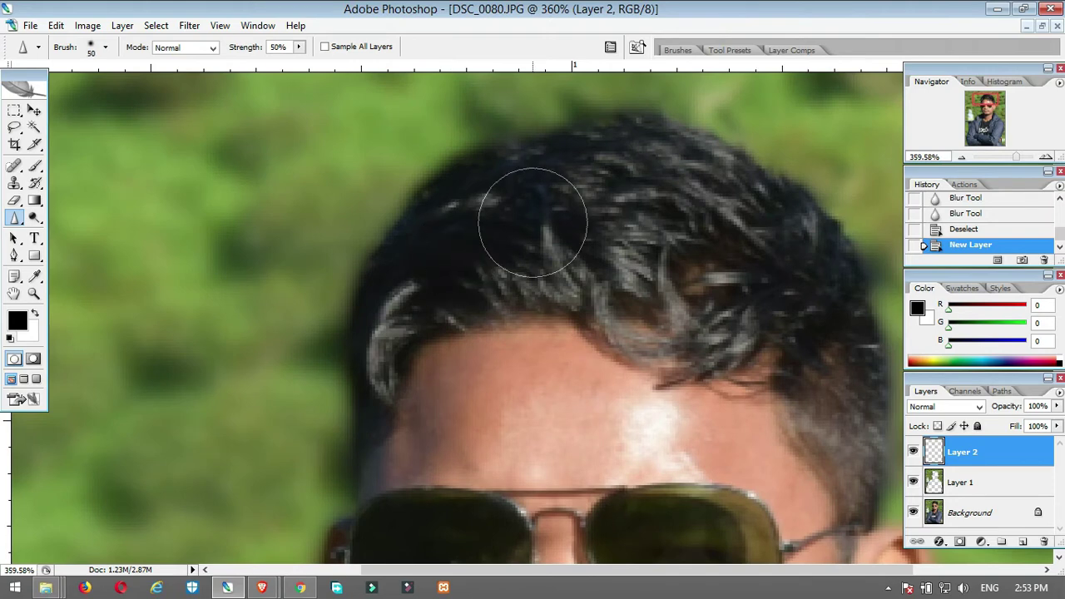
pyautogui.moveTo(531, 184); pyautogui.dragTo(420, 235)
pyautogui.moveTo(530, 186); pyautogui.dragTo(392, 280)
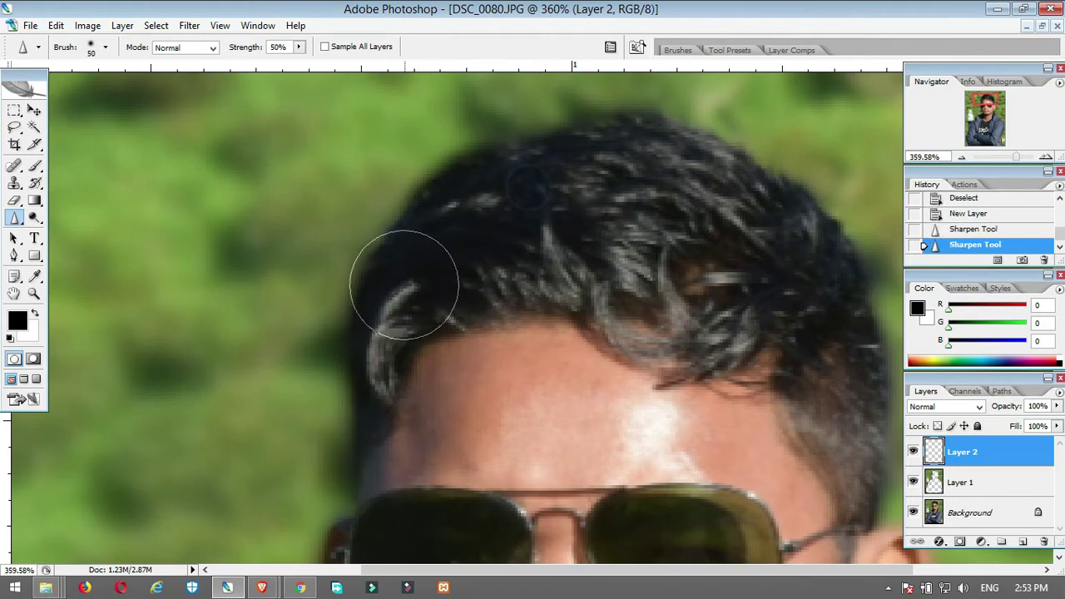
pyautogui.hotkey('ctrl', 'z')
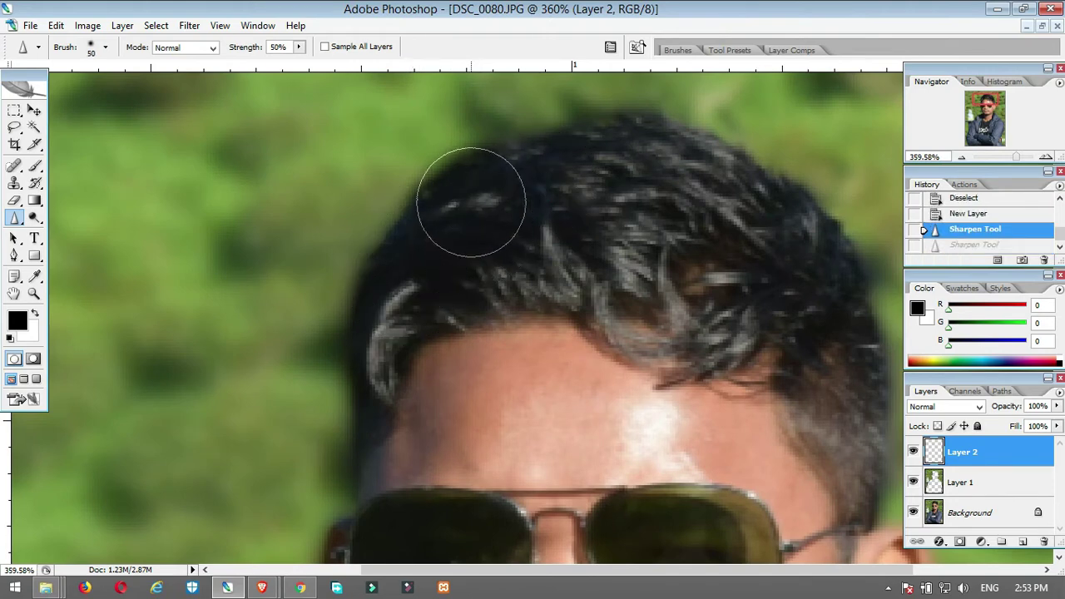
# - Raise the Sharpen Tool's strength to 100% and try to sharpen the hair and hairline on Layer 2
pyautogui.moveTo(298, 47); pyautogui.dragTo(354, 81)
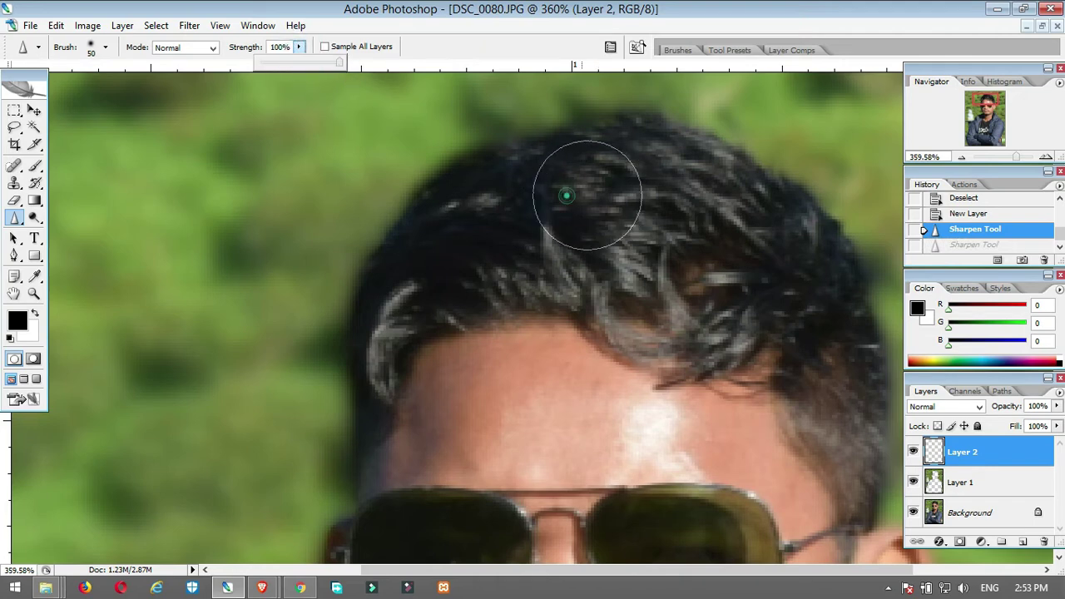
pyautogui.moveTo(571, 190)
pyautogui.mouseDown()
pyautogui.moveTo(439, 291)
pyautogui.moveTo(557, 239)
pyautogui.moveTo(449, 364)
pyautogui.mouseUp()
pyautogui.moveTo(554, 302); pyautogui.dragTo(373, 351)
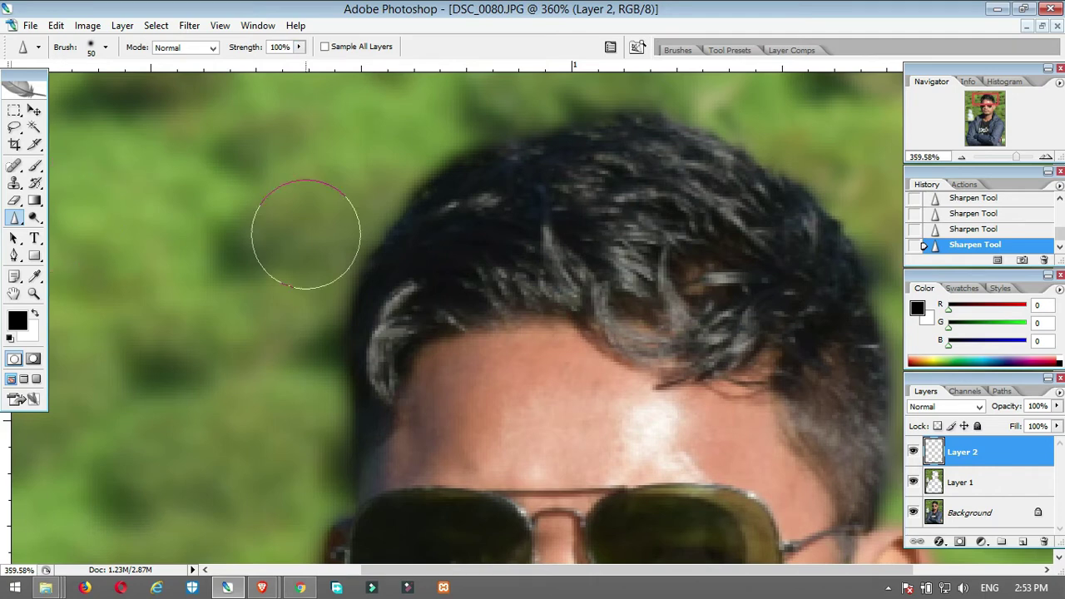
pyautogui.moveTo(614, 246)
pyautogui.mouseDown()
pyautogui.moveTo(580, 226)
pyautogui.moveTo(666, 326)
pyautogui.mouseUp()
pyautogui.moveTo(611, 232); pyautogui.dragTo(412, 285)
pyautogui.moveTo(538, 262); pyautogui.dragTo(448, 303)
# - Try to sharpen the man's cheeks, nose and mouth area on Layer 2 at 100% strength
pyautogui.moveTo(571, 314); pyautogui.dragTo(553, 5)
pyautogui.moveTo(560, 194); pyautogui.dragTo(541, 62)
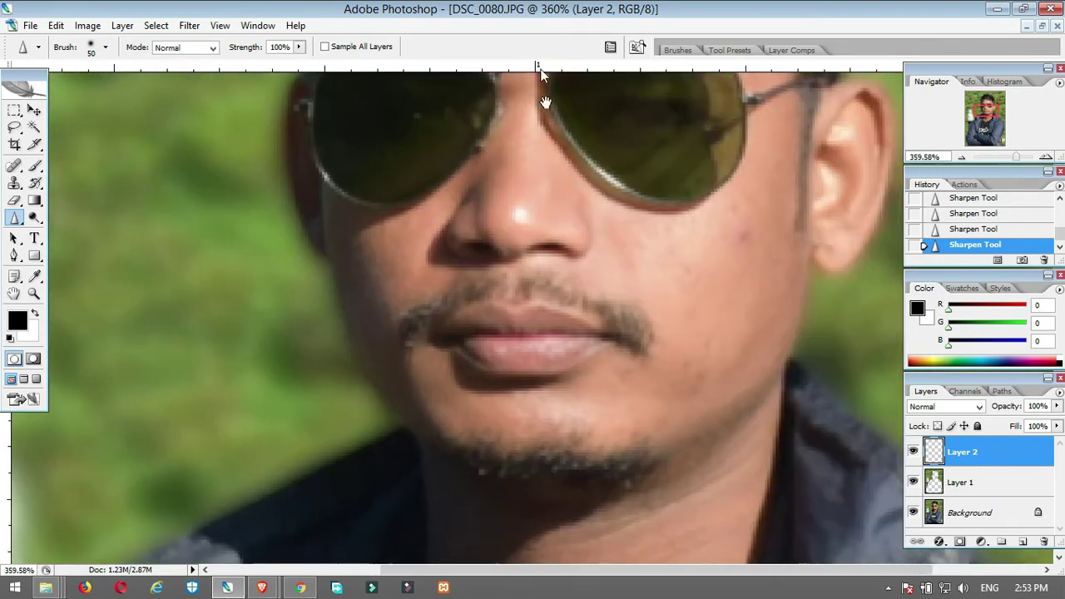
pyautogui.moveTo(710, 253)
pyautogui.mouseDown()
pyautogui.moveTo(656, 309)
pyautogui.moveTo(692, 405)
pyautogui.moveTo(718, 317)
pyautogui.moveTo(604, 400)
pyautogui.moveTo(540, 322)
pyautogui.mouseUp()
pyautogui.moveTo(577, 230); pyautogui.dragTo(407, 233)
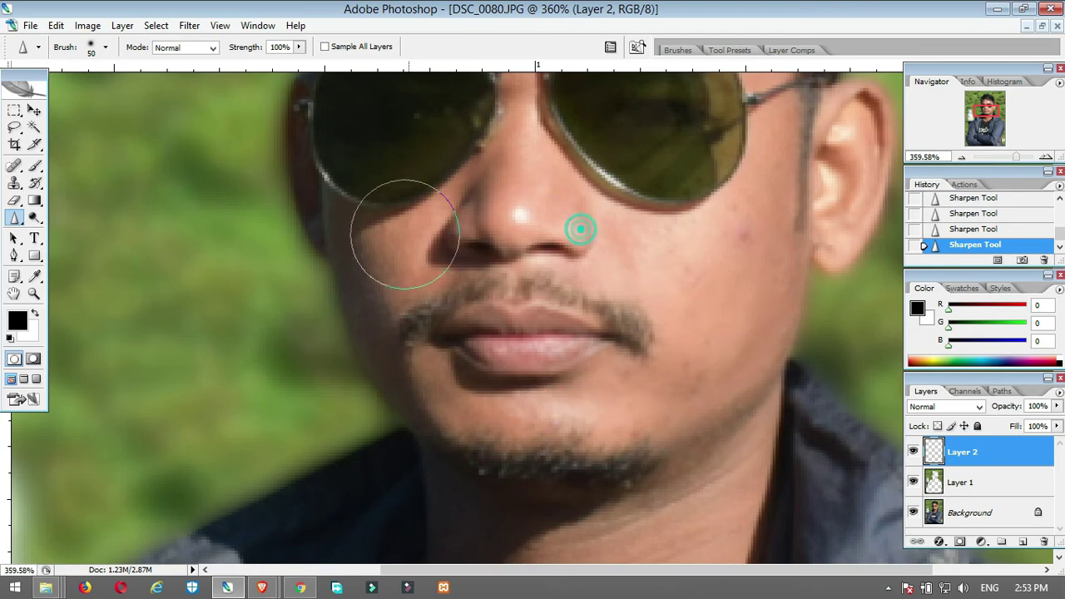
pyautogui.moveTo(528, 203); pyautogui.dragTo(470, 218)
pyautogui.moveTo(363, 207); pyautogui.dragTo(401, 375)
pyautogui.moveTo(373, 256); pyautogui.dragTo(402, 347)
pyautogui.moveTo(357, 277); pyautogui.dragTo(522, 377)
# - Try to sharpen the chin and neck on Layer 2 with the same size 50 brush
pyautogui.moveTo(615, 402); pyautogui.dragTo(560, 124)
pyautogui.moveTo(704, 193); pyautogui.dragTo(701, 199)
pyautogui.click(568, 221)
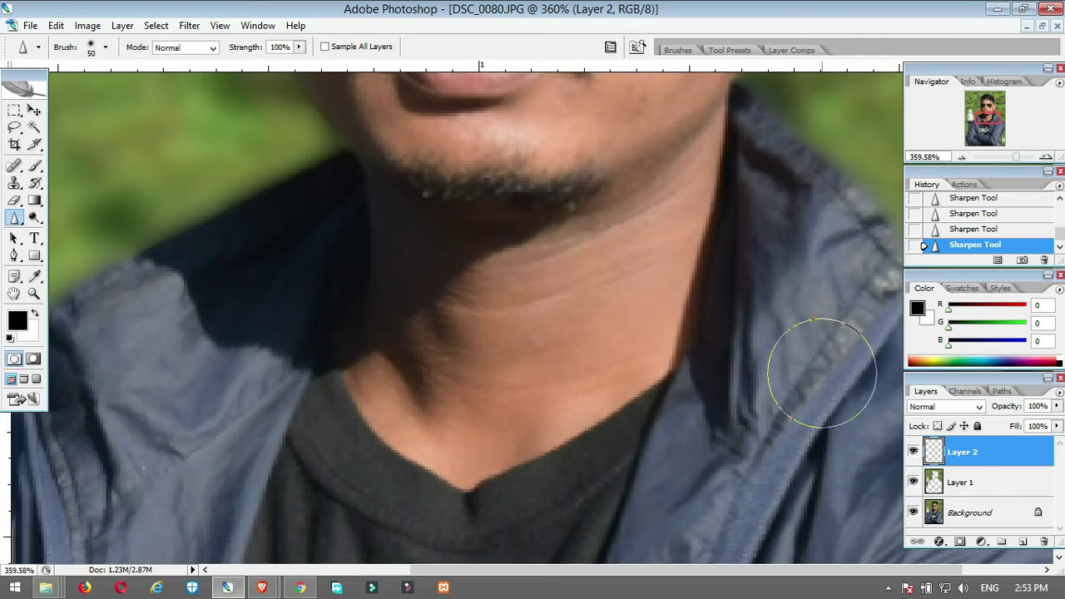
pyautogui.click(549, 276)
# - Make the Background layer active, sharpen the skin of the neck at 100% strength, and undo the last two strokes
pyautogui.click(944, 516)
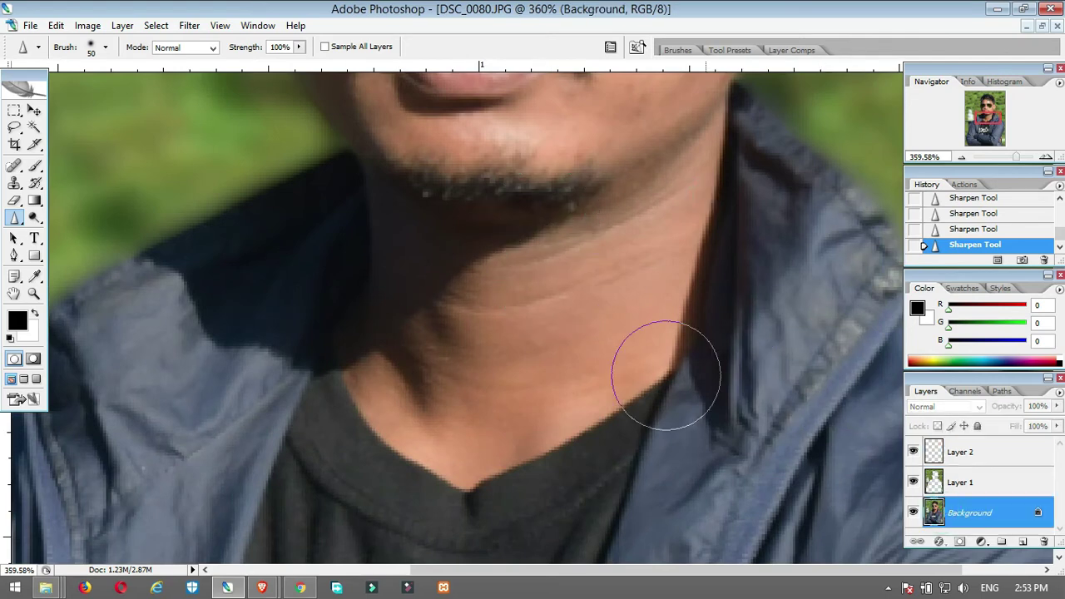
pyautogui.moveTo(612, 231)
pyautogui.mouseDown()
pyautogui.moveTo(515, 380)
pyautogui.moveTo(587, 221)
pyautogui.moveTo(561, 195)
pyautogui.moveTo(486, 340)
pyautogui.mouseUp()
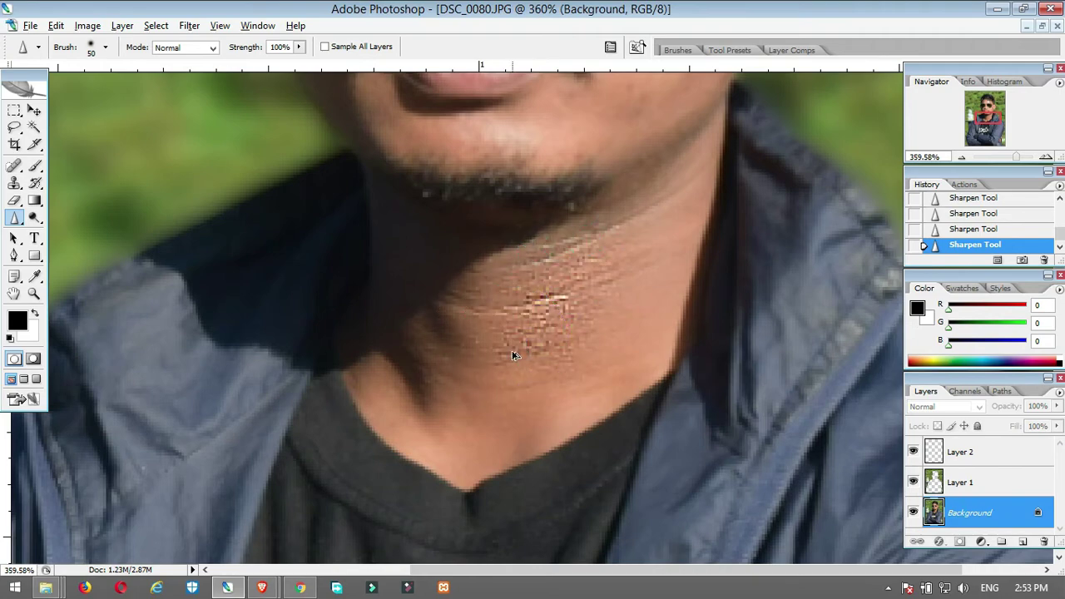
pyautogui.hotkey('ctrl', 'alt', 'z')
pyautogui.hotkey('ctrl', 'alt', 'z')
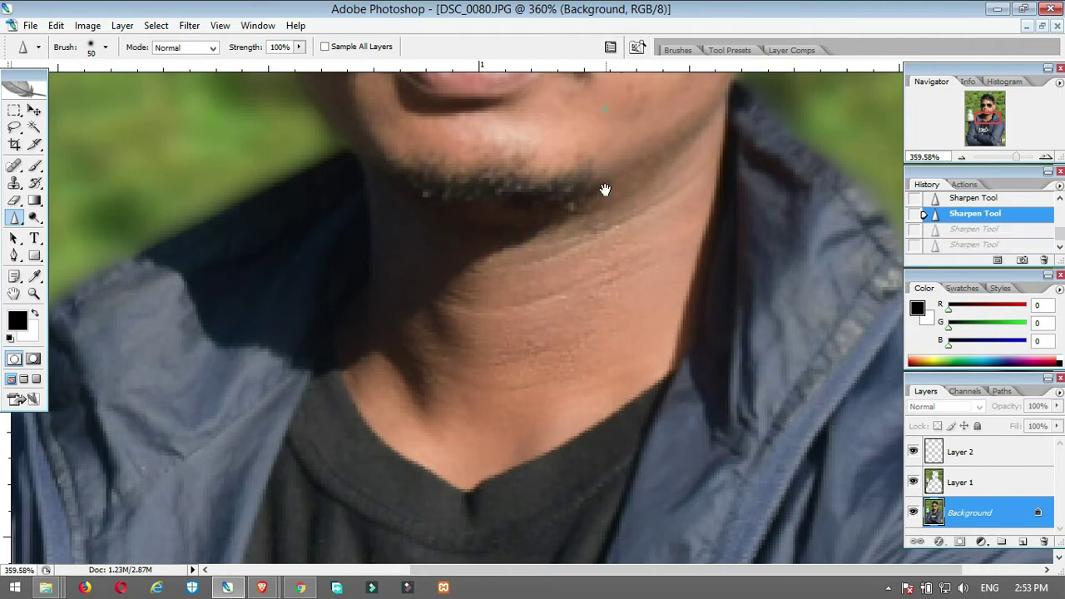
# - Sharpen the cheek and moustache beside the mouth on the Background layer at 100% strength, and undo the excess strokes
pyautogui.scroll(3, 606, 185)
pyautogui.moveTo(624, 214); pyautogui.dragTo(628, 312)
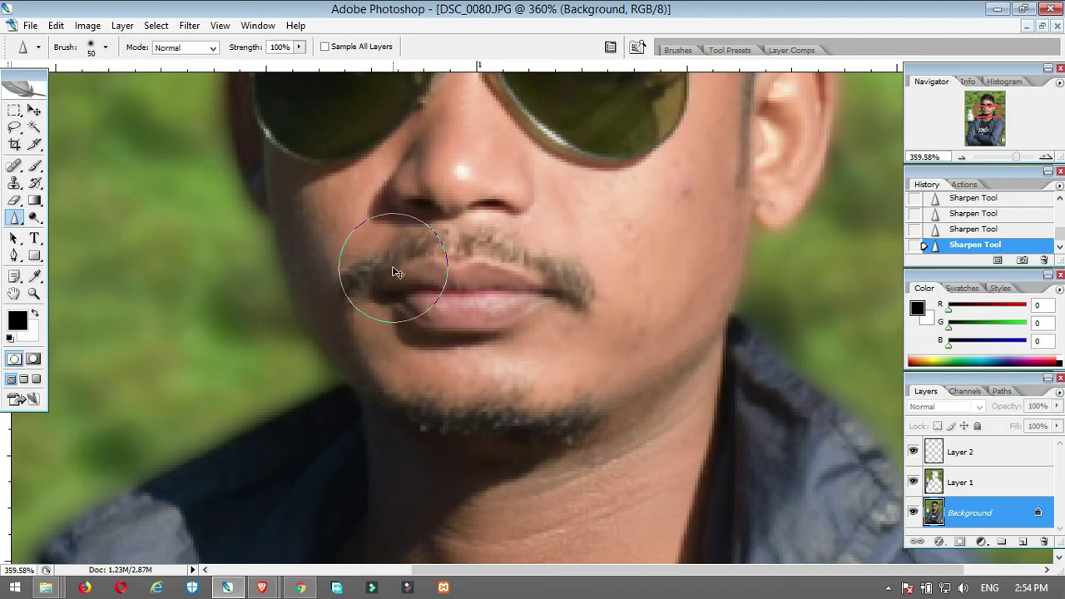
pyautogui.moveTo(602, 274); pyautogui.dragTo(607, 347)
pyautogui.hotkey('ctrl', 'alt', 'z')
pyautogui.hotkey('ctrl', 'alt', 'z')
pyautogui.hotkey('ctrl', 'alt', 'z')
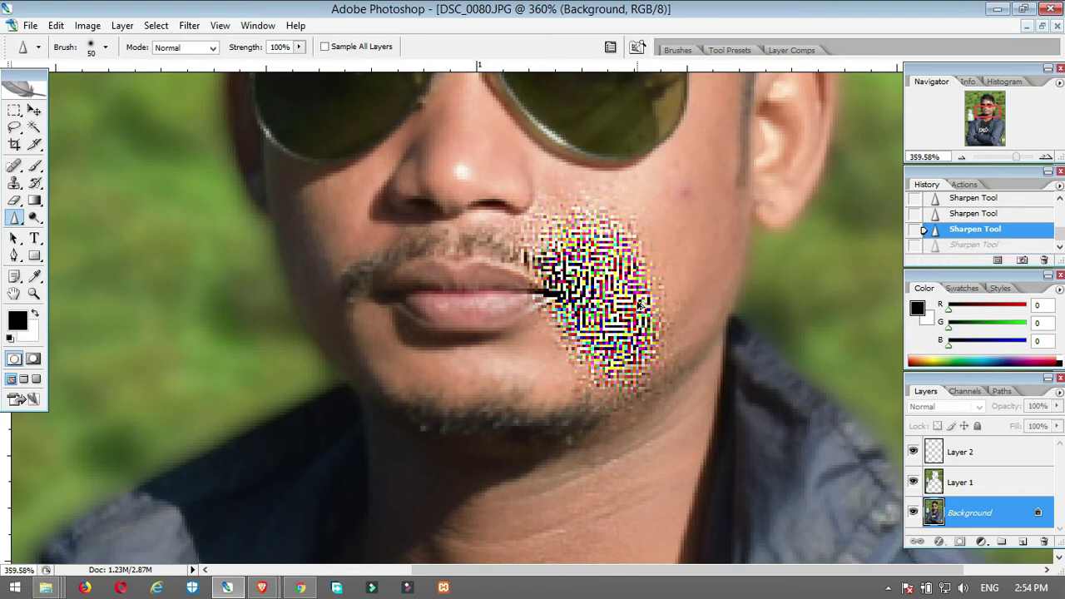
pyautogui.hotkey('ctrl', 'alt', 'z')
pyautogui.hotkey('ctrl', 'alt', 'z')
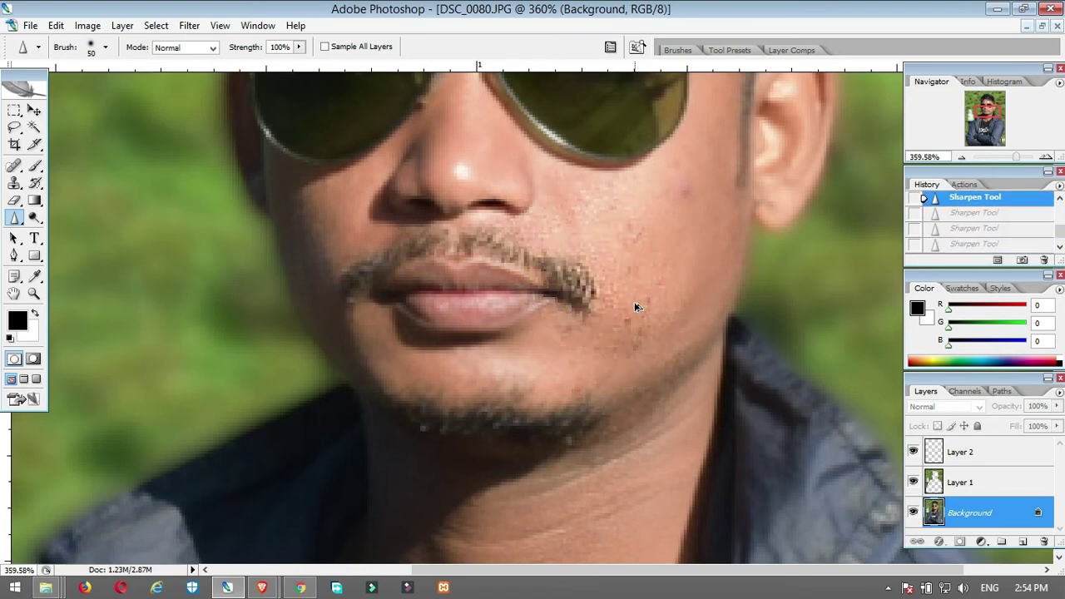
# - Sharpen the man's forehead on the Background layer with the size 50 brush at 100% strength, and undo the last stroke
pyautogui.moveTo(646, 171); pyautogui.dragTo(603, 372)
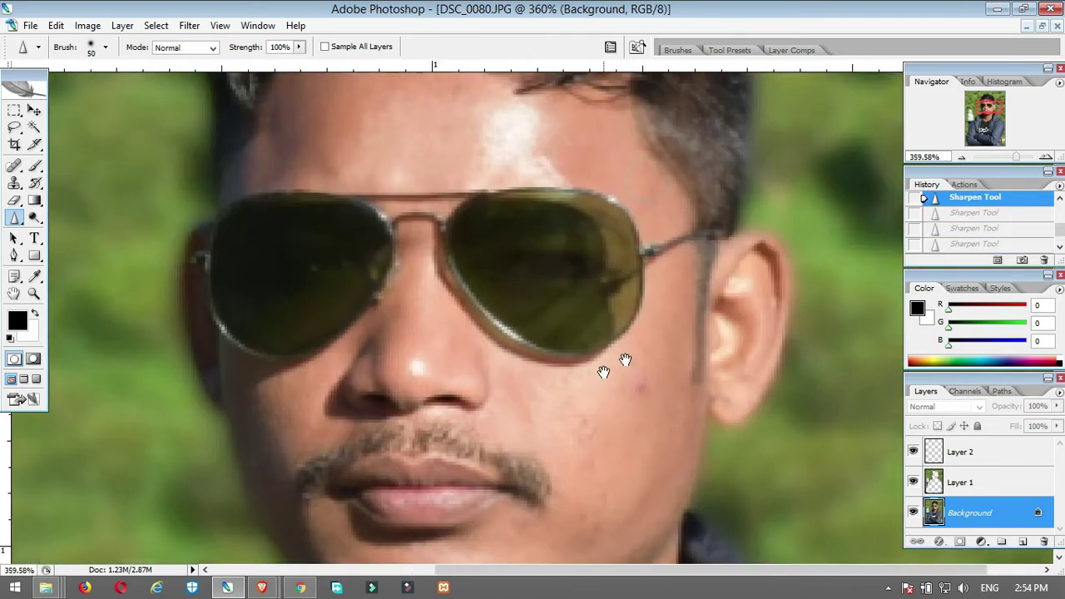
pyautogui.moveTo(753, 234); pyautogui.dragTo(729, 415)
pyautogui.moveTo(544, 155); pyautogui.dragTo(593, 237)
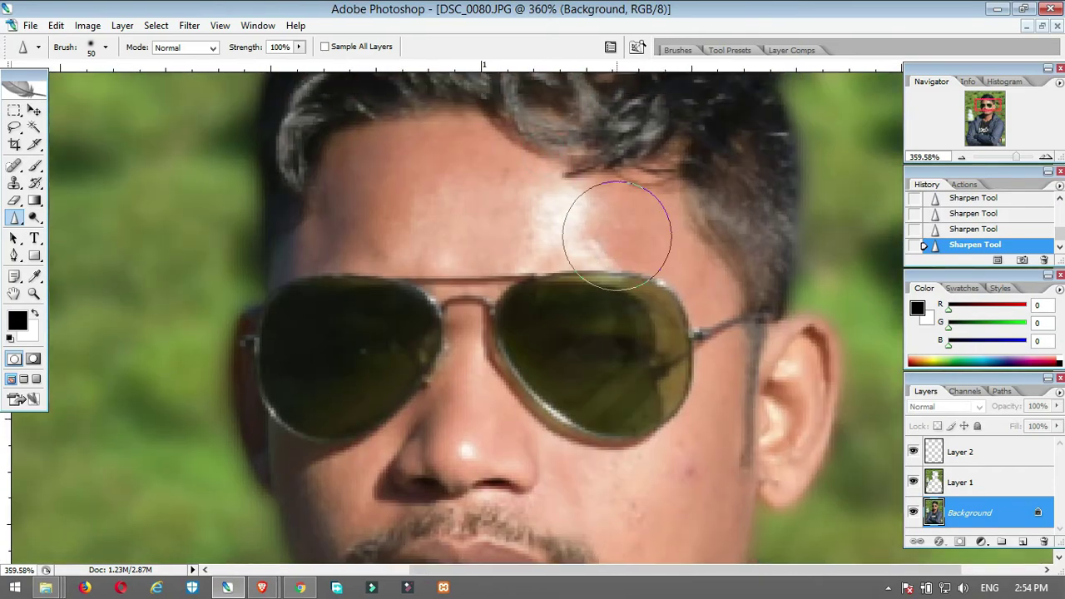
pyautogui.hotkey('ctrl', 'alt', 'z')
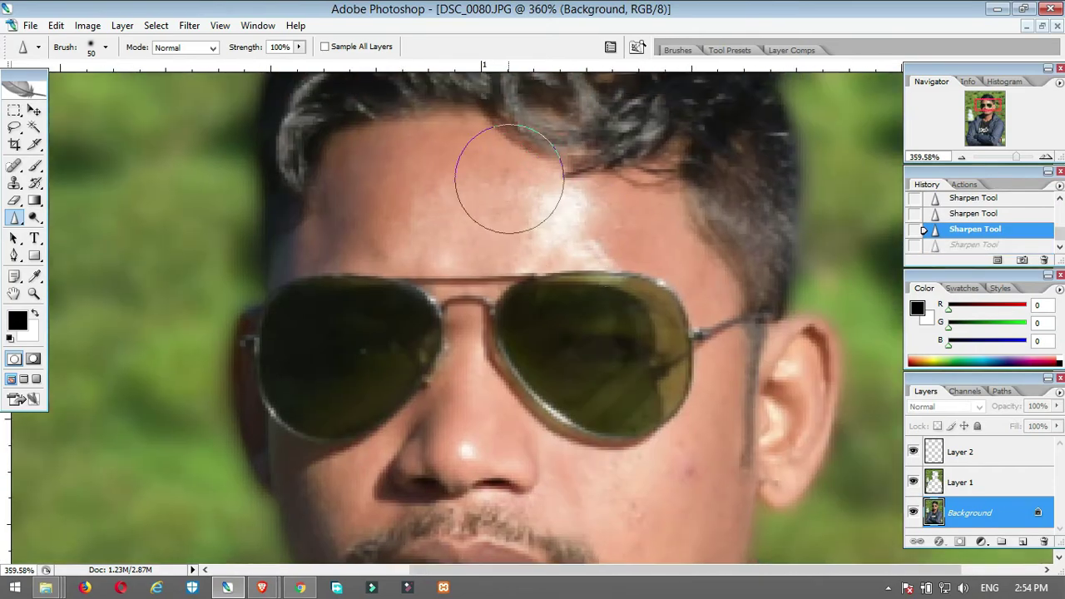
pyautogui.hotkey('ctrl', 'z')
pyautogui.scroll(-3, 468, 242)
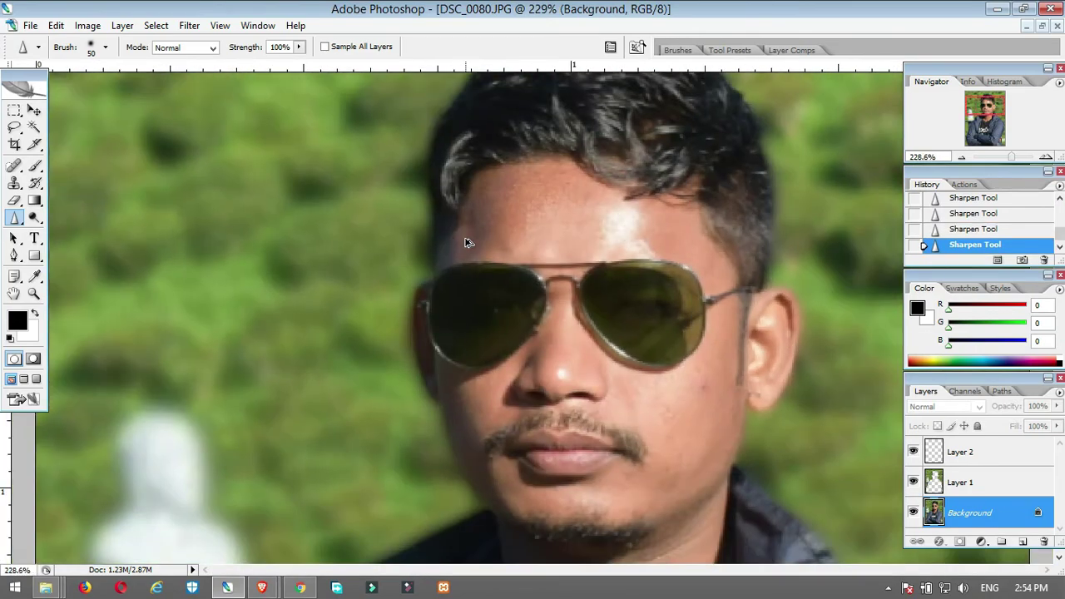
pyautogui.hotkey('ctrl', 'z')
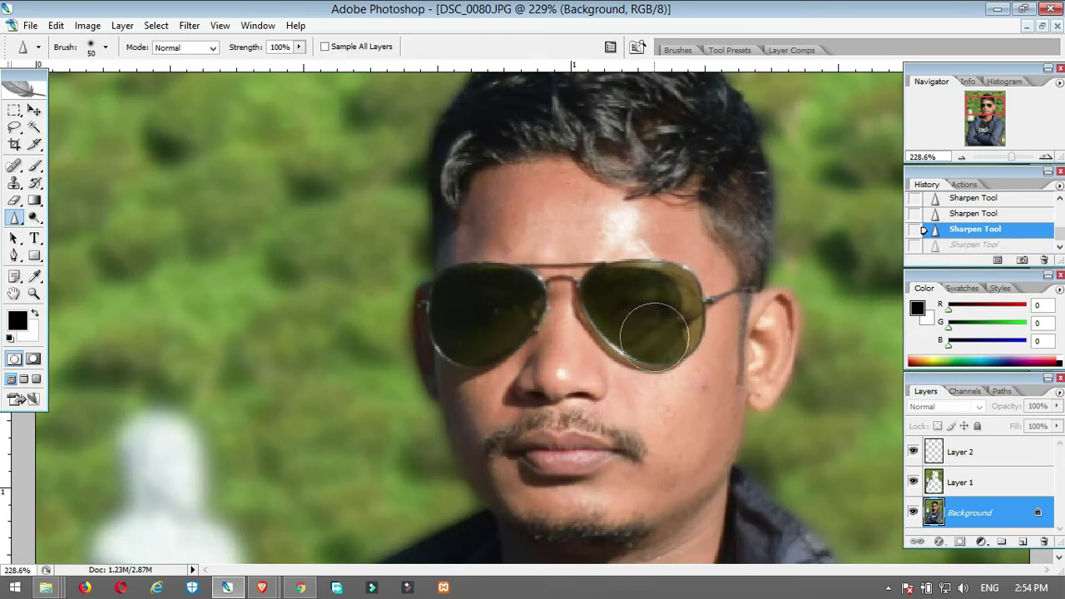
pyautogui.moveTo(628, 292); pyautogui.dragTo(607, 210)
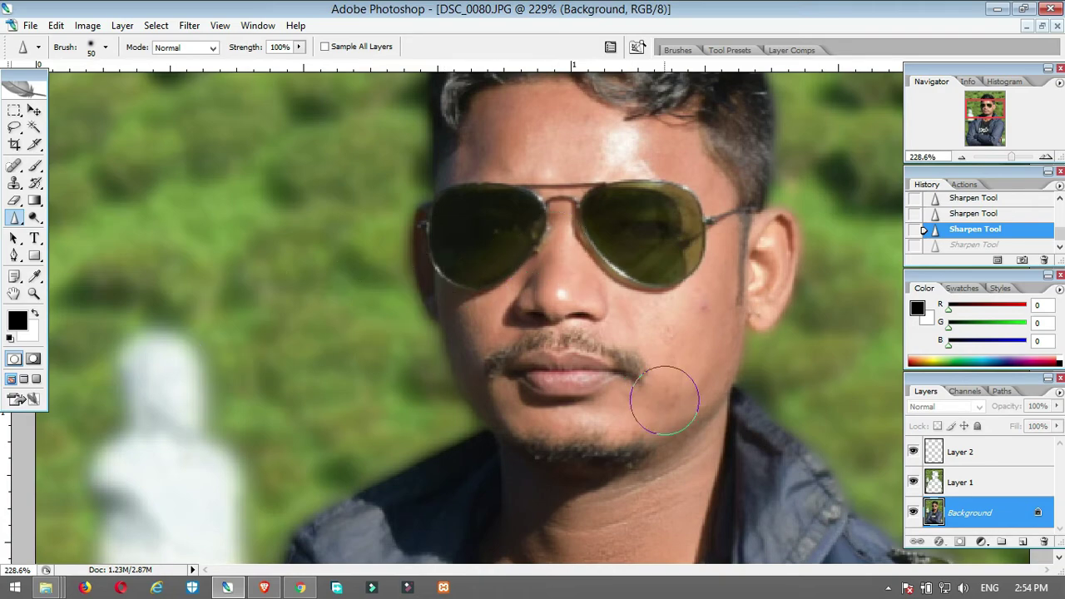
pyautogui.scroll(-10, 665, 400)
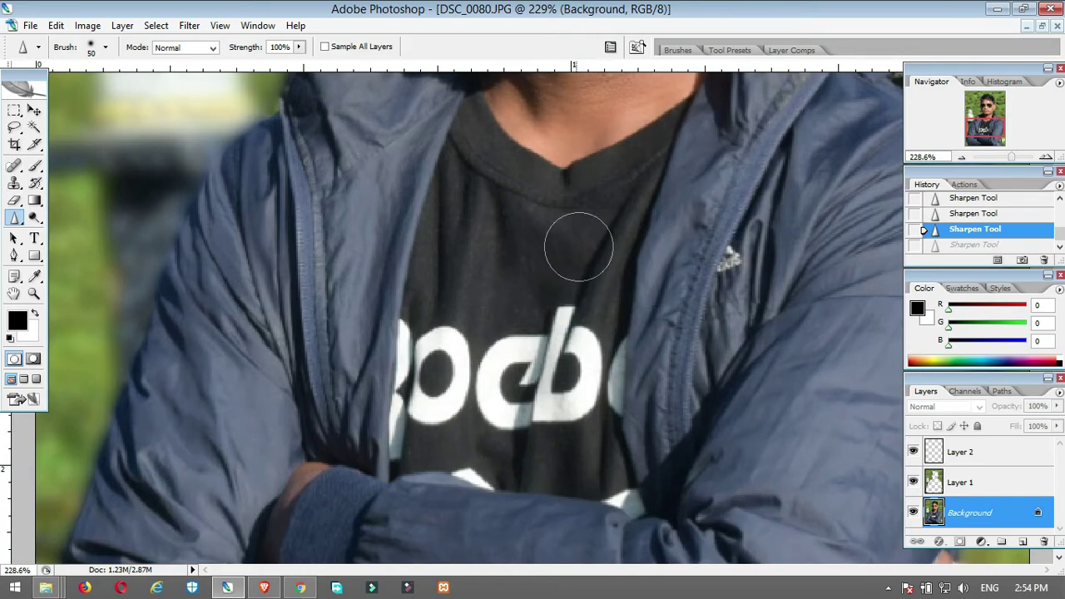
pyautogui.scroll(-5, 535, 237)
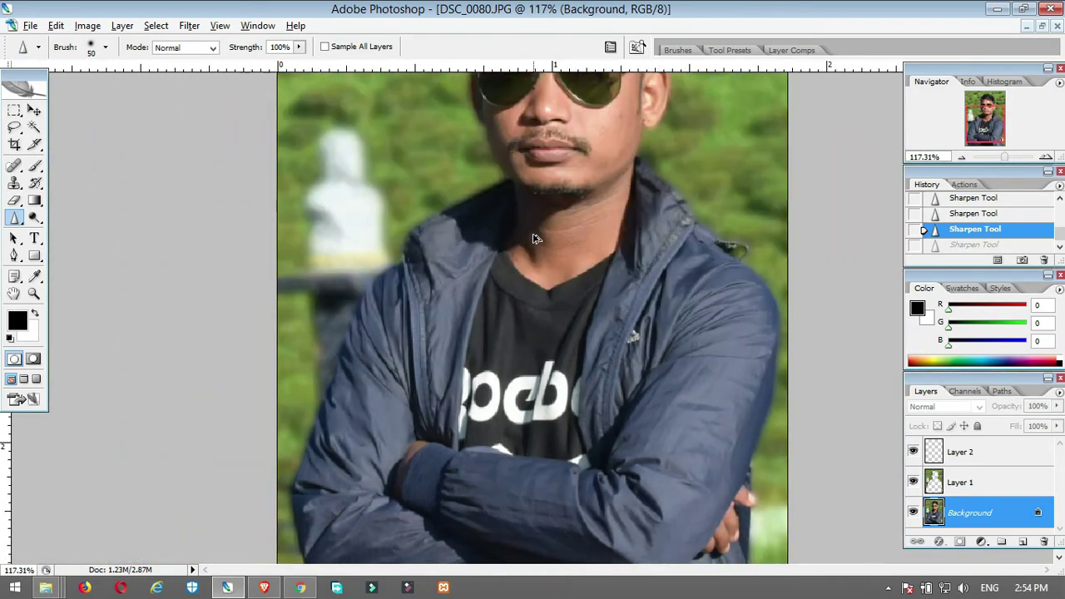
pyautogui.scroll(4, 518, 142)
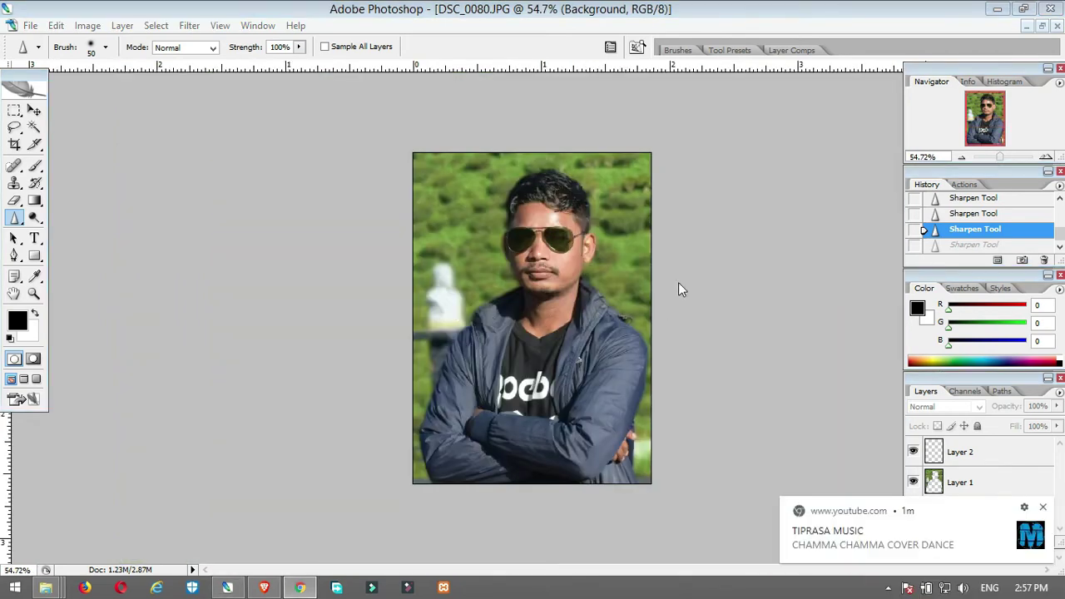
# - Activate the Smudge Tool and create a new blank white document with the preset settings
pyautogui.moveTo(11, 223); pyautogui.dragTo(91, 247)
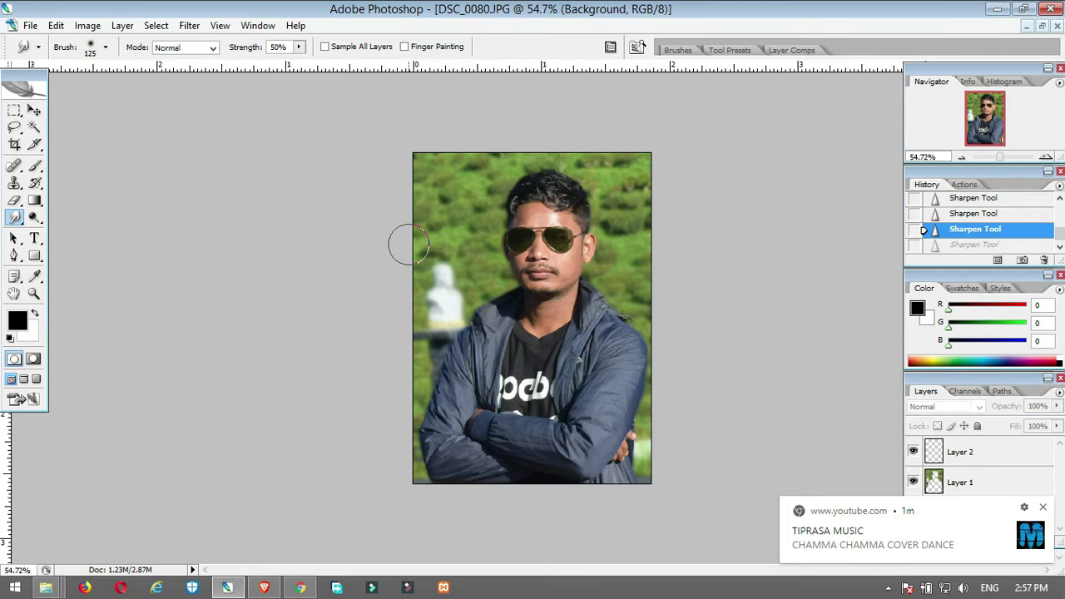
pyautogui.hotkey('ctrl', 'n')
pyautogui.press('Return')
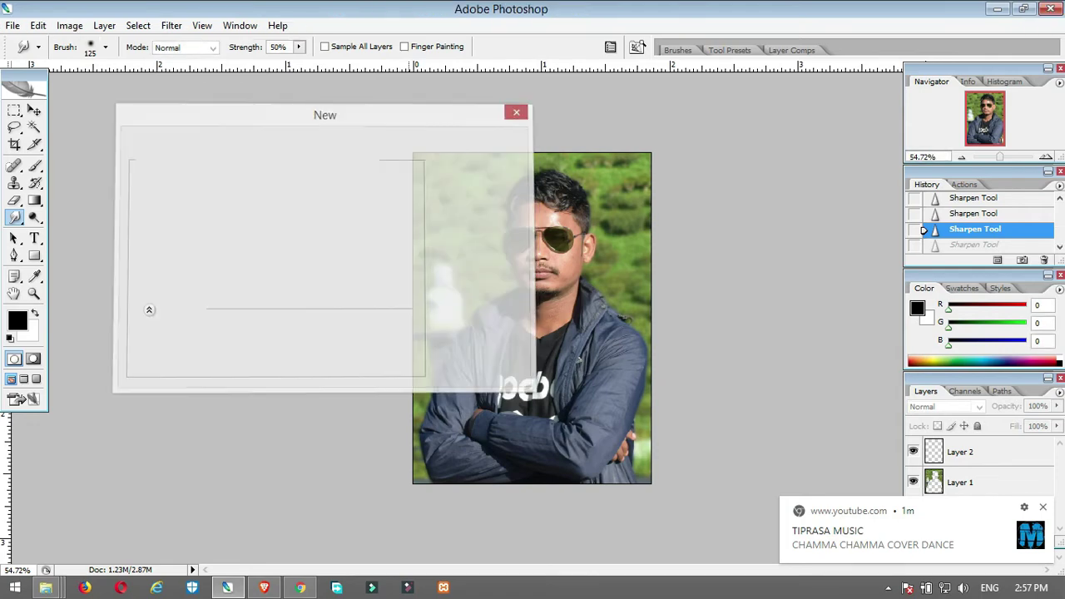
pyautogui.scroll(2, 331, 280)
pyautogui.scroll(-5, 331, 284)
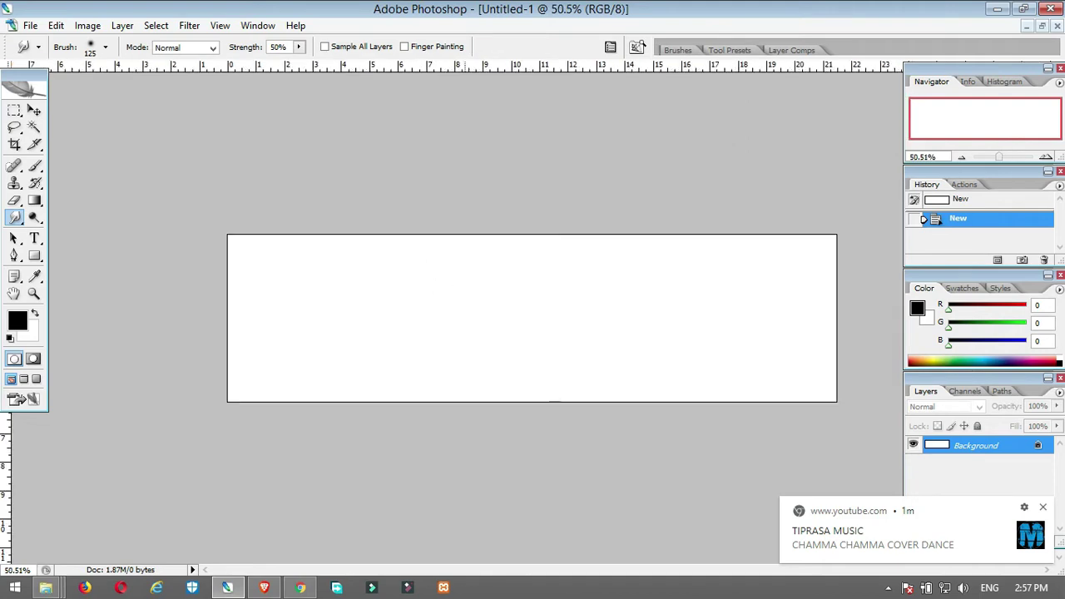
# - Paint translucent black strokes on the blank canvas with the Brush Tool, enlarging the brush to size 175
pyautogui.press('b')
pyautogui.moveTo(337, 288)
pyautogui.mouseDown()
pyautogui.moveTo(444, 292)
pyautogui.moveTo(294, 308)
pyautogui.moveTo(369, 309)
pyautogui.mouseUp()
pyautogui.press(']')
pyautogui.press(']')
pyautogui.press(']')
pyautogui.press(']')
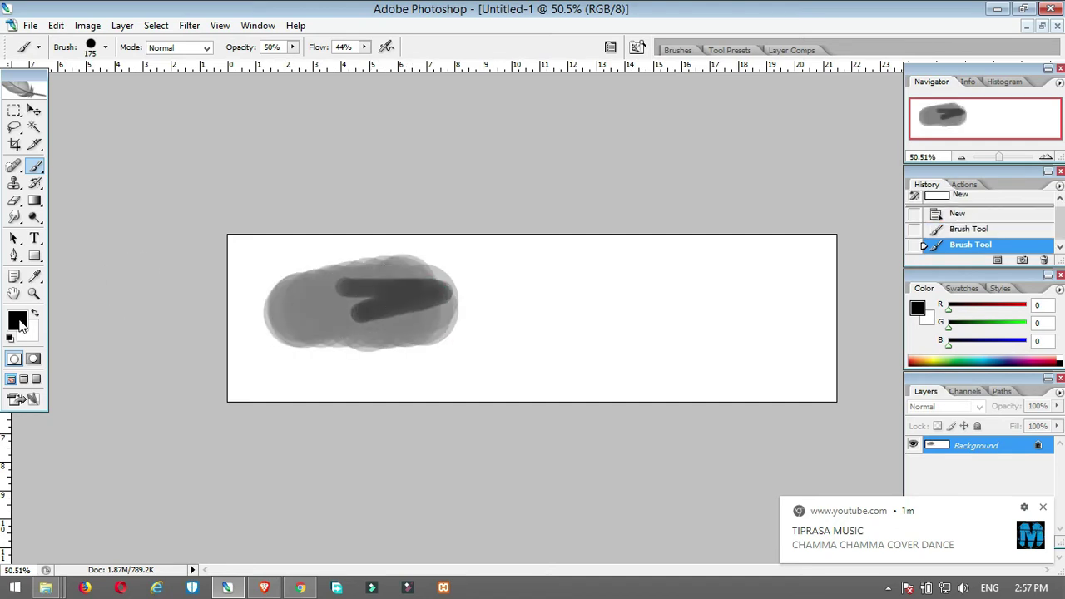
# - Set the foreground color to red ff0000 and paint overlapping strokes along the lower edge of the grey patch
pyautogui.click(17, 321)
pyautogui.click(504, 352)
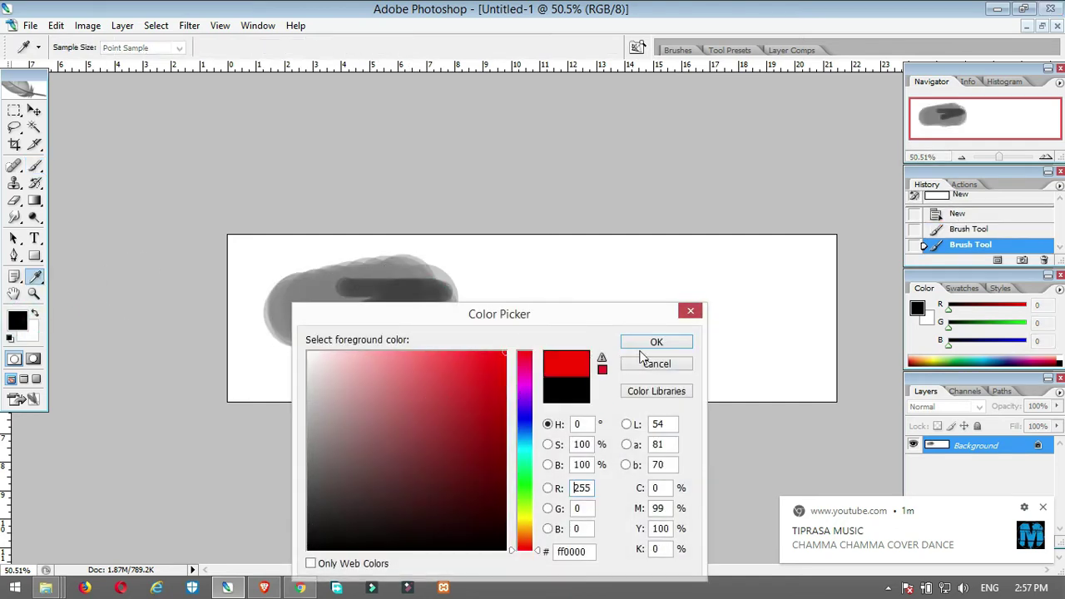
pyautogui.click(653, 341)
pyautogui.moveTo(415, 331)
pyautogui.mouseDown()
pyautogui.moveTo(452, 332)
pyautogui.moveTo(357, 344)
pyautogui.moveTo(411, 347)
pyautogui.moveTo(250, 352)
pyautogui.mouseUp()
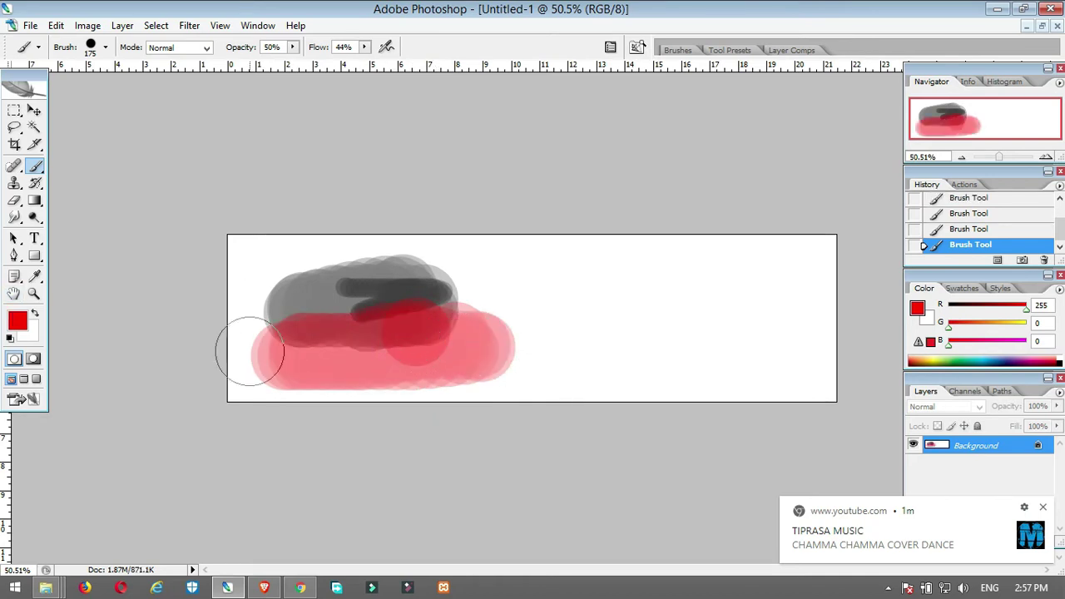
pyautogui.moveTo(391, 345); pyautogui.dragTo(283, 366)
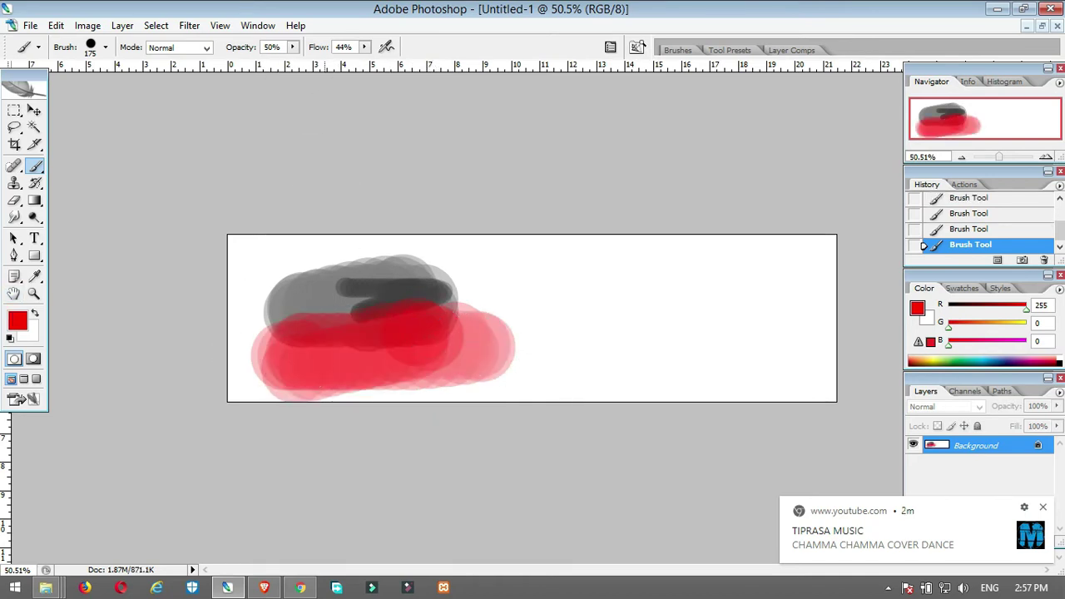
# - Set the brush opacity to 94% and flow to 90%, and paint solid red over the translucent red area
pyautogui.click(293, 48)
pyautogui.click(364, 48)
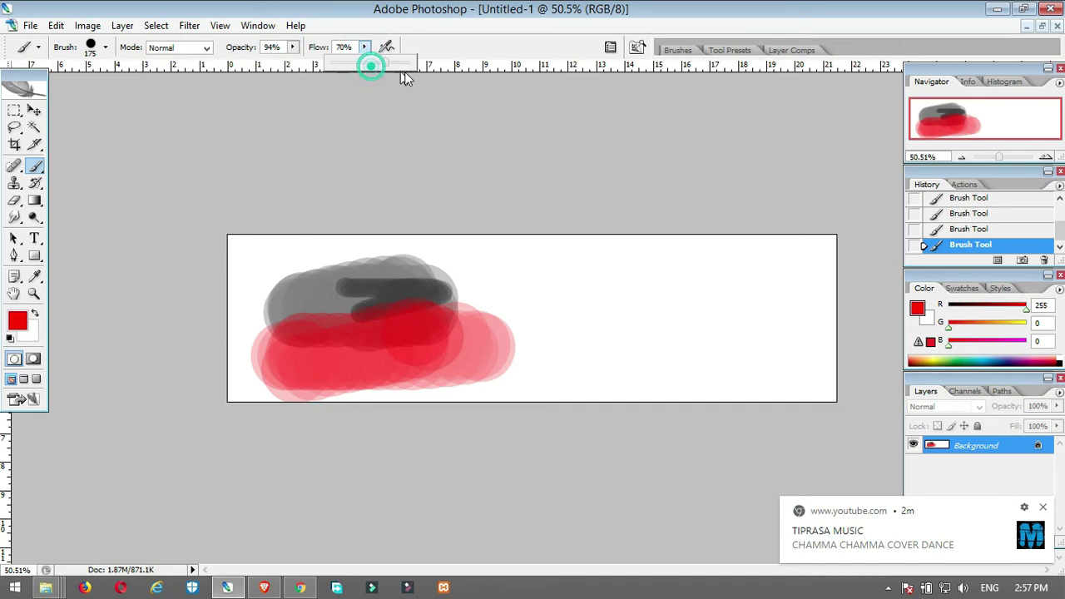
pyautogui.moveTo(402, 73); pyautogui.dragTo(403, 75)
pyautogui.moveTo(416, 361)
pyautogui.mouseDown()
pyautogui.moveTo(409, 346)
pyautogui.moveTo(297, 339)
pyautogui.mouseUp()
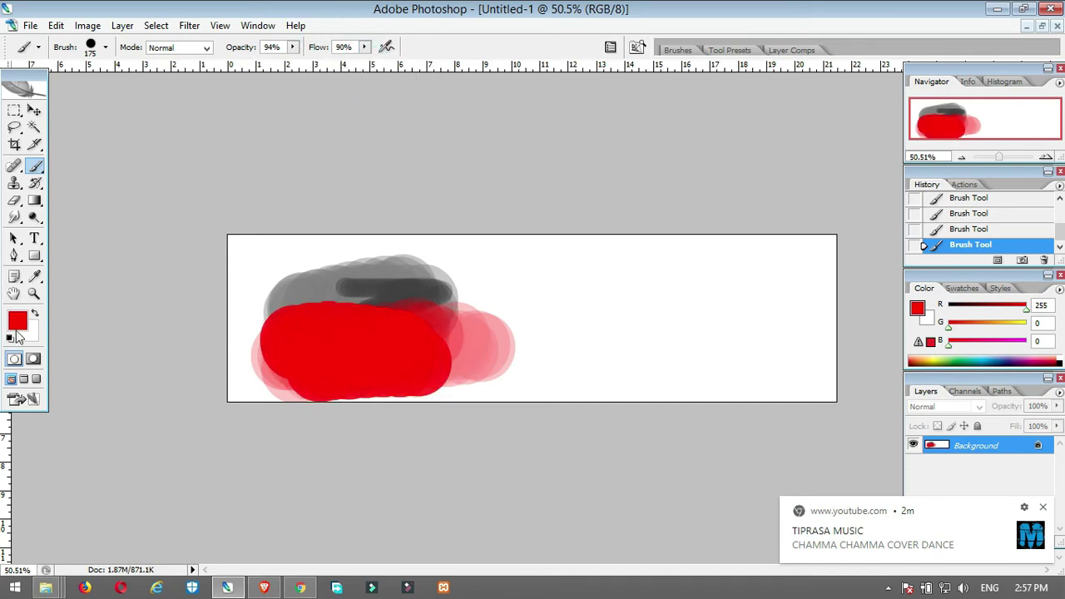
# - Set the foreground color to dark red 330000 and paint a horizontal band over the grey patch above the red area
pyautogui.click(18, 322)
pyautogui.moveTo(463, 405); pyautogui.dragTo(495, 450)
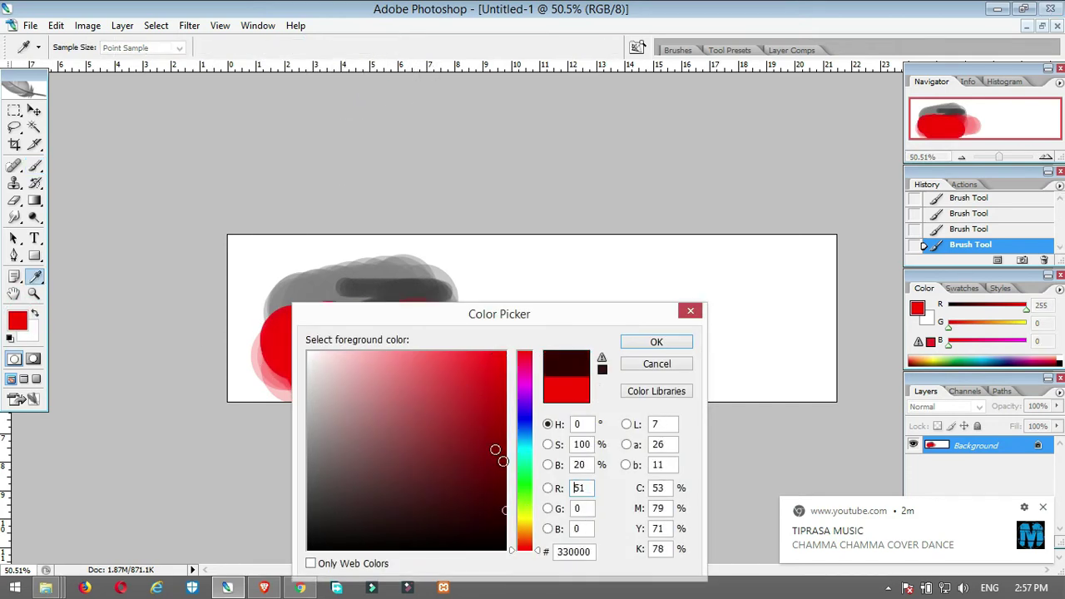
pyautogui.click(640, 342)
pyautogui.moveTo(459, 268); pyautogui.dragTo(294, 280)
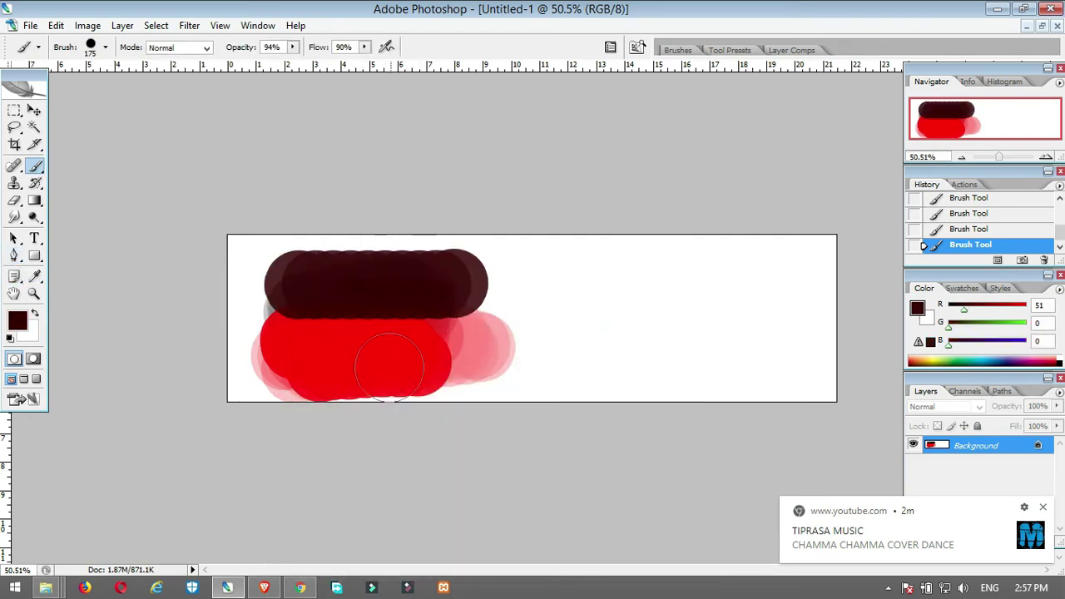
# - Copy the painting to a new layer shifted right, and smudge the dark band into the red at 50% strength with a size 125 brush
pyautogui.click(15, 218)
pyautogui.scroll(5, 416, 343)
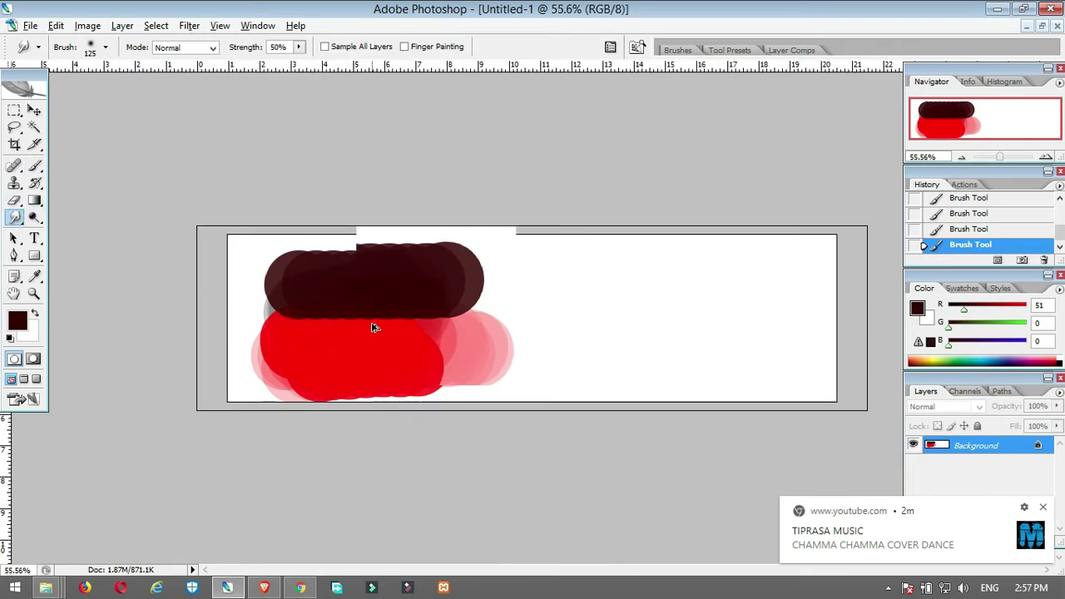
pyautogui.scroll(5, 157, 309)
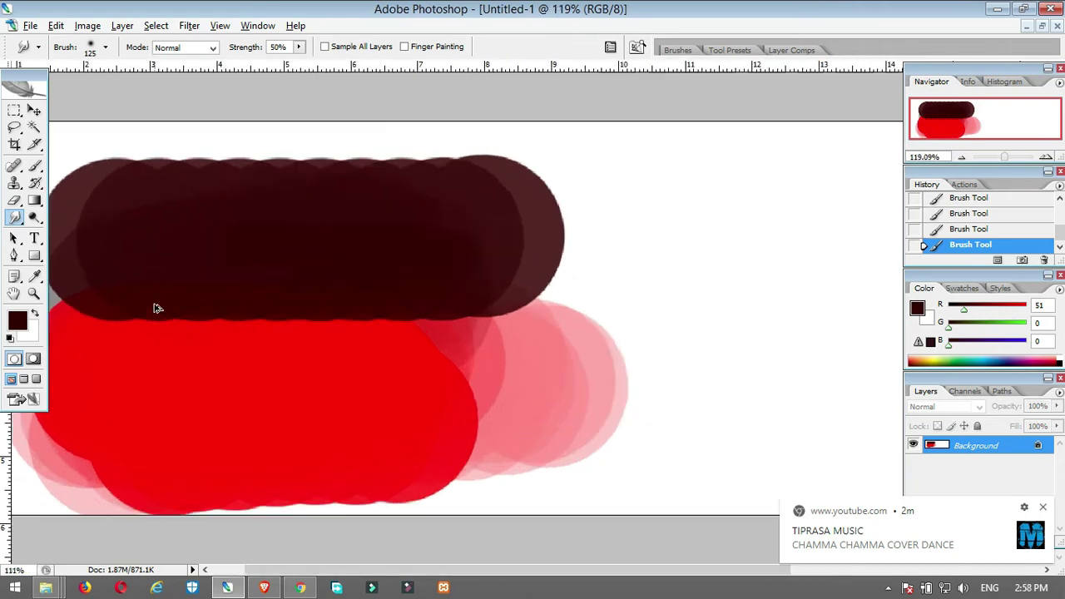
pyautogui.moveTo(149, 334)
pyautogui.mouseDown()
pyautogui.moveTo(327, 367)
pyautogui.moveTo(316, 324)
pyautogui.moveTo(313, 348)
pyautogui.mouseUp()
pyautogui.moveTo(316, 332)
pyautogui.mouseDown()
pyautogui.moveTo(328, 428)
pyautogui.moveTo(330, 337)
pyautogui.mouseUp()
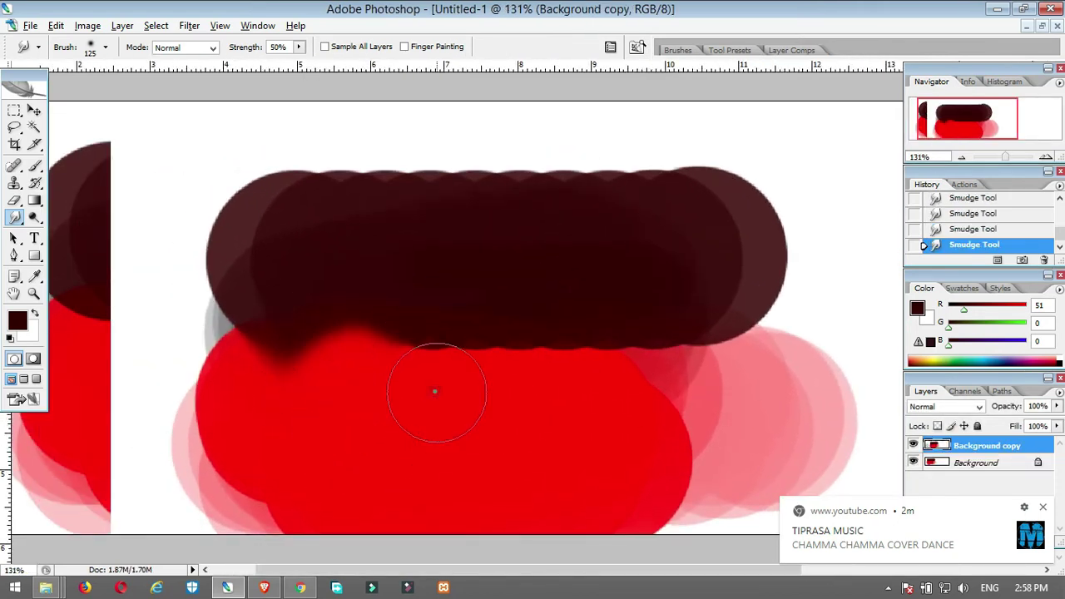
pyautogui.moveTo(435, 391)
pyautogui.mouseDown()
pyautogui.moveTo(416, 311)
pyautogui.moveTo(488, 413)
pyautogui.moveTo(511, 316)
pyautogui.moveTo(464, 312)
pyautogui.moveTo(349, 387)
pyautogui.moveTo(257, 408)
pyautogui.moveTo(331, 357)
pyautogui.moveTo(357, 296)
pyautogui.moveTo(344, 357)
pyautogui.moveTo(635, 326)
pyautogui.moveTo(649, 309)
pyautogui.moveTo(593, 428)
pyautogui.mouseUp()
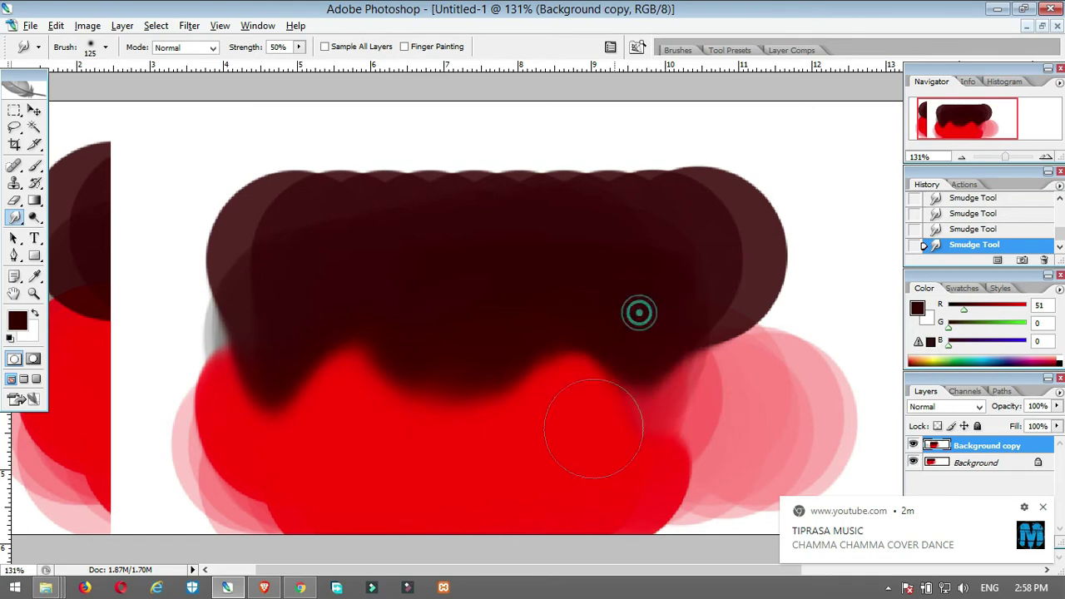
pyautogui.moveTo(554, 399)
pyautogui.mouseDown()
pyautogui.moveTo(565, 305)
pyautogui.moveTo(498, 336)
pyautogui.moveTo(555, 315)
pyautogui.moveTo(622, 352)
pyautogui.moveTo(558, 323)
pyautogui.moveTo(672, 363)
pyautogui.moveTo(717, 314)
pyautogui.moveTo(744, 364)
pyautogui.moveTo(741, 333)
pyautogui.moveTo(812, 347)
pyautogui.moveTo(535, 341)
pyautogui.moveTo(599, 376)
pyautogui.moveTo(540, 302)
pyautogui.moveTo(502, 389)
pyautogui.moveTo(456, 389)
pyautogui.moveTo(385, 413)
pyautogui.moveTo(368, 327)
pyautogui.moveTo(398, 389)
pyautogui.moveTo(373, 333)
pyautogui.moveTo(301, 378)
pyautogui.moveTo(342, 385)
pyautogui.moveTo(269, 411)
pyautogui.moveTo(225, 284)
pyautogui.moveTo(233, 386)
pyautogui.moveTo(225, 268)
pyautogui.moveTo(250, 367)
pyautogui.moveTo(245, 325)
pyautogui.moveTo(384, 406)
pyautogui.moveTo(398, 353)
pyautogui.moveTo(365, 342)
pyautogui.moveTo(440, 324)
pyautogui.moveTo(408, 402)
pyautogui.moveTo(415, 313)
pyautogui.moveTo(383, 314)
pyautogui.moveTo(452, 401)
pyautogui.moveTo(526, 397)
pyautogui.moveTo(448, 371)
pyautogui.moveTo(512, 352)
pyautogui.moveTo(629, 358)
pyautogui.moveTo(571, 342)
pyautogui.moveTo(418, 335)
pyautogui.moveTo(669, 373)
pyautogui.moveTo(456, 351)
pyautogui.moveTo(414, 335)
pyautogui.moveTo(643, 340)
pyautogui.moveTo(475, 327)
pyautogui.moveTo(633, 352)
pyautogui.moveTo(462, 339)
pyautogui.moveTo(434, 358)
pyautogui.moveTo(535, 325)
pyautogui.moveTo(353, 333)
pyautogui.moveTo(516, 364)
pyautogui.moveTo(424, 346)
pyautogui.moveTo(520, 325)
pyautogui.moveTo(491, 354)
pyautogui.moveTo(519, 330)
pyautogui.moveTo(457, 358)
pyautogui.moveTo(317, 311)
pyautogui.moveTo(665, 333)
pyautogui.moveTo(728, 400)
pyautogui.moveTo(621, 366)
pyautogui.moveTo(438, 385)
pyautogui.moveTo(535, 356)
pyautogui.moveTo(466, 330)
pyautogui.moveTo(421, 347)
pyautogui.moveTo(621, 347)
pyautogui.moveTo(748, 221)
pyautogui.mouseUp()
pyautogui.scroll(-2, 505, 274)
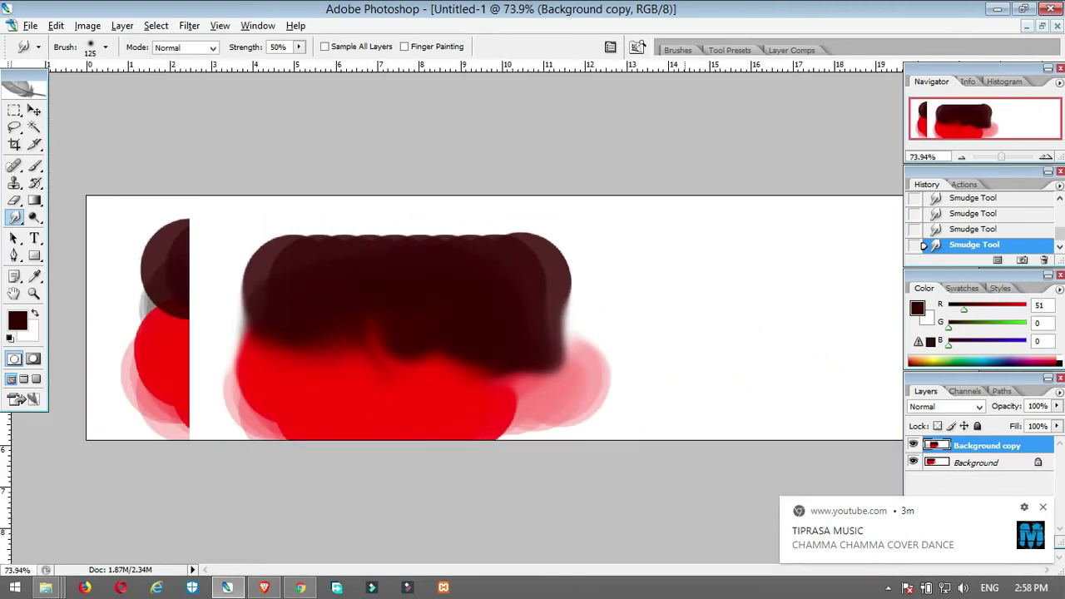
# - Minimize the untitled document and maximize the DSC_0080 portrait window
pyautogui.click(1043, 26)
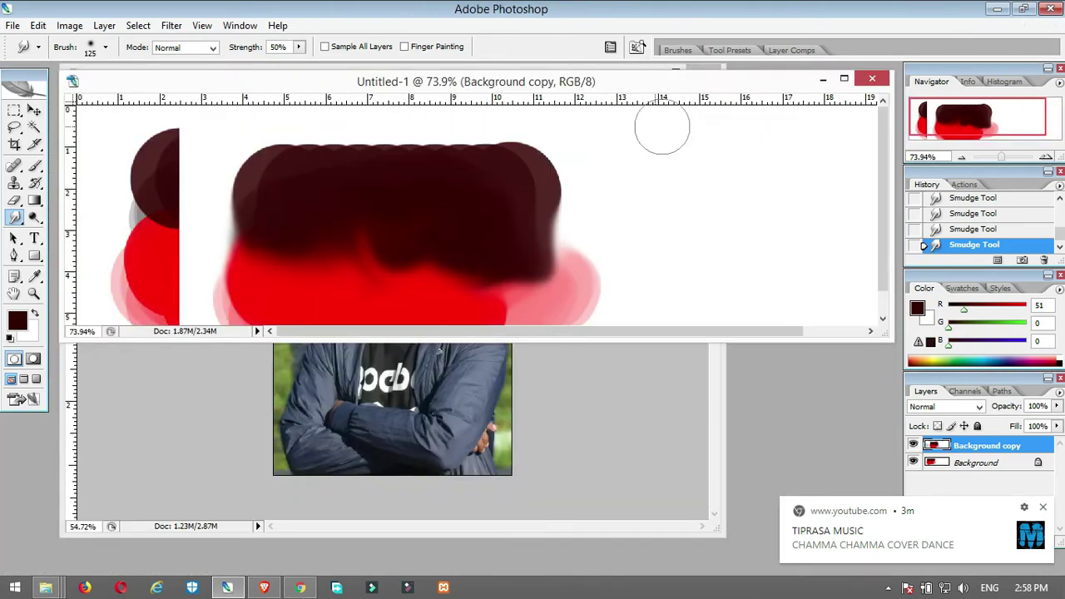
pyautogui.click(823, 79)
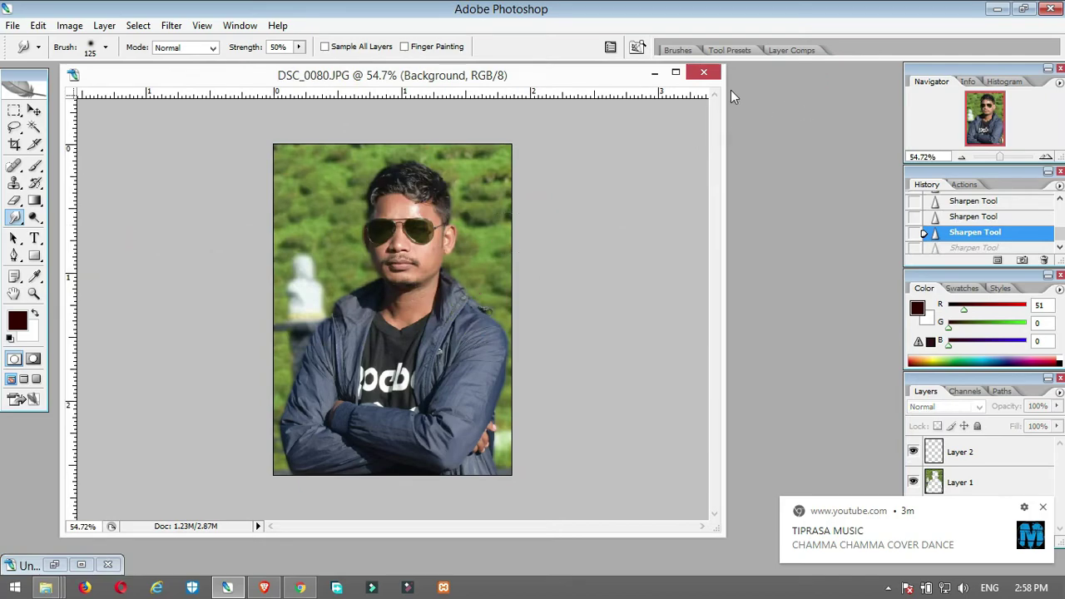
pyautogui.click(677, 74)
pyautogui.scroll(5, 566, 279)
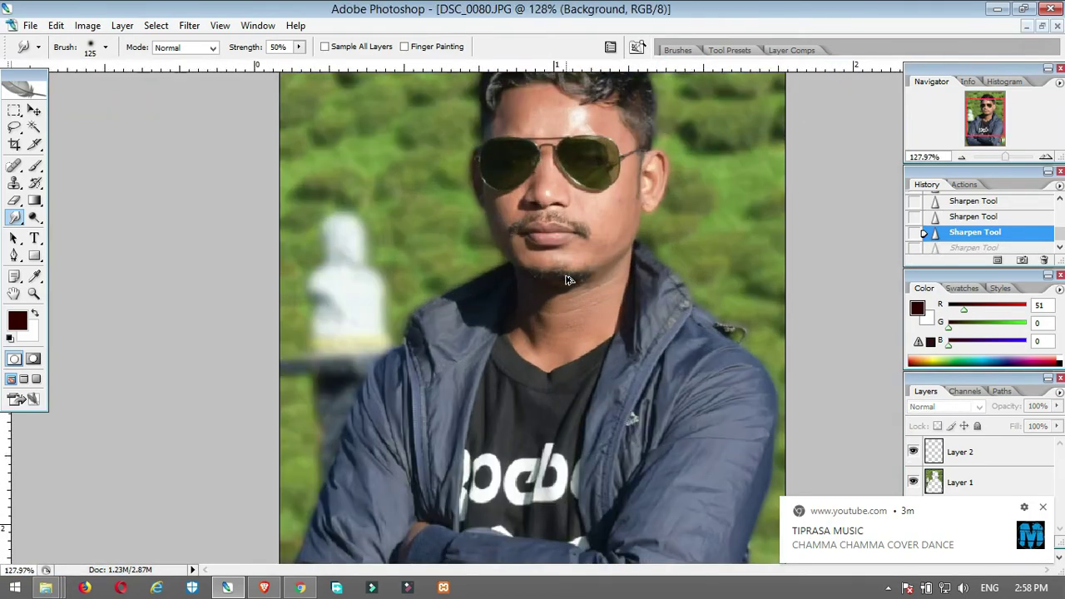
pyautogui.scroll(-4, 569, 279)
pyautogui.scroll(5, 582, 281)
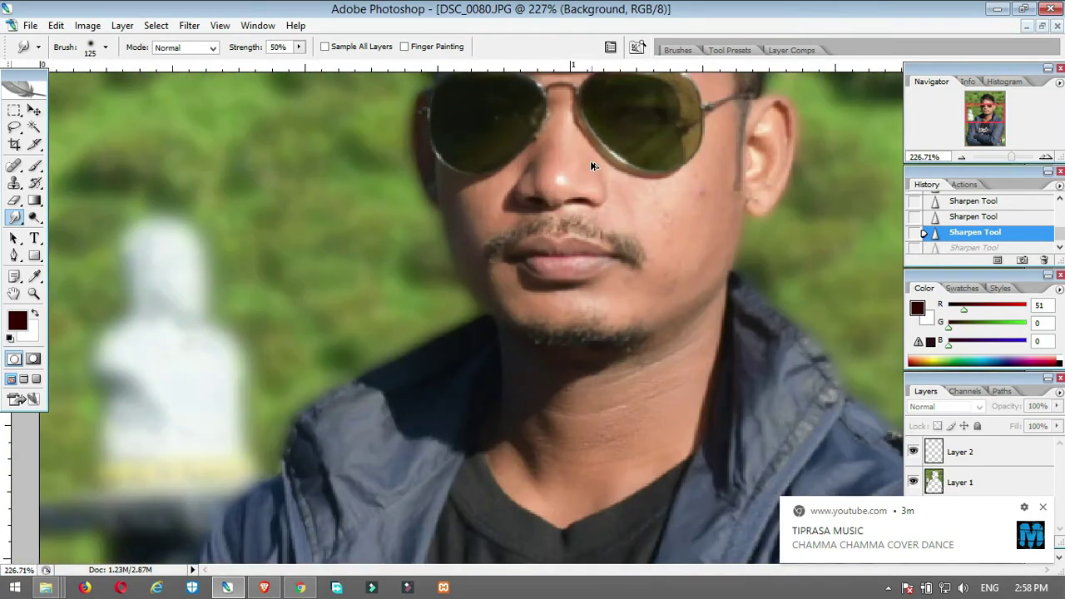
pyautogui.scroll(2, 601, 284)
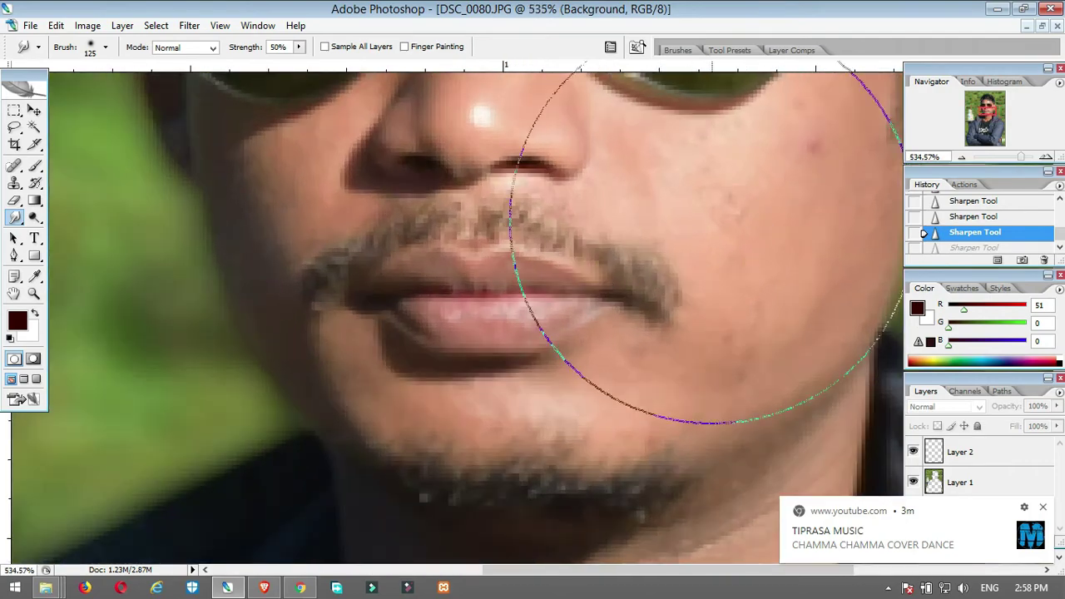
pyautogui.scroll(-5, 689, 176)
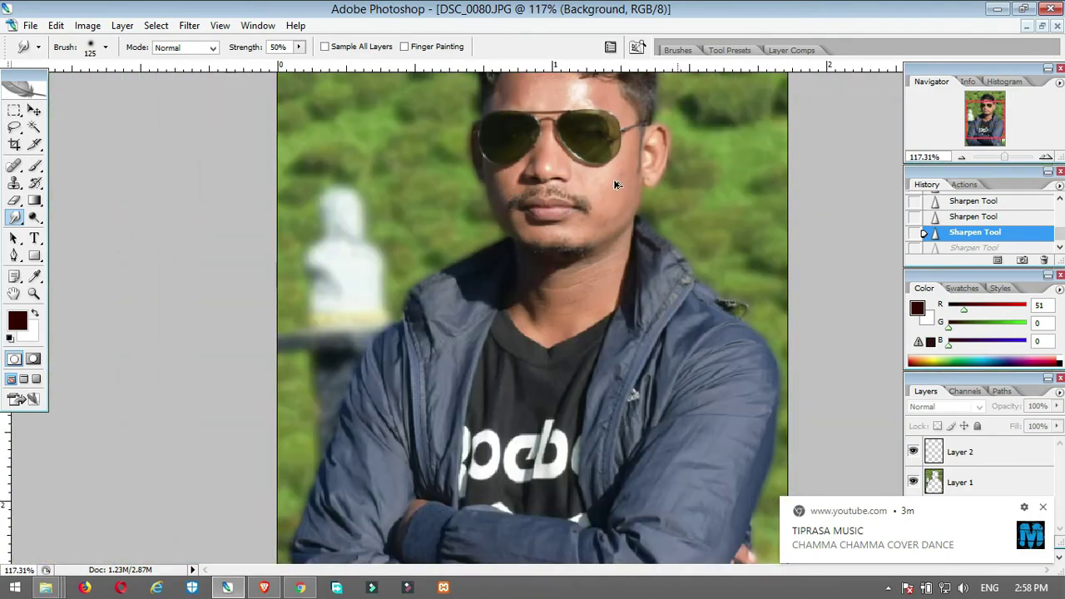
pyautogui.scroll(3, 582, 252)
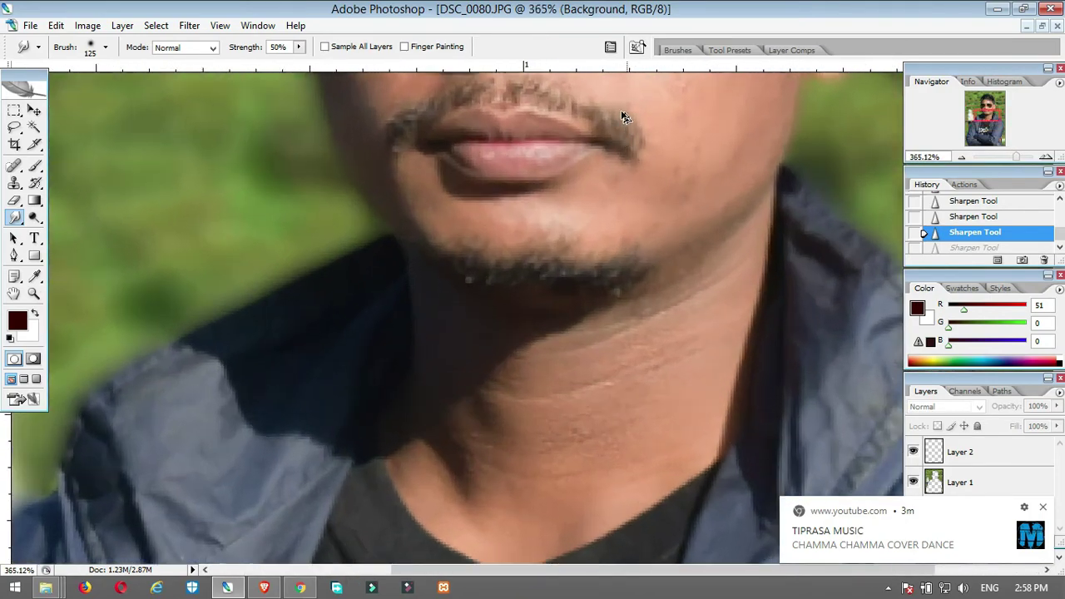
# - Reduce the Smudge Tool brush to size 10 and smudge the hairs from the lip's centre to the moustache's right end at 50% strength
pyautogui.moveTo(612, 113); pyautogui.dragTo(605, 238)
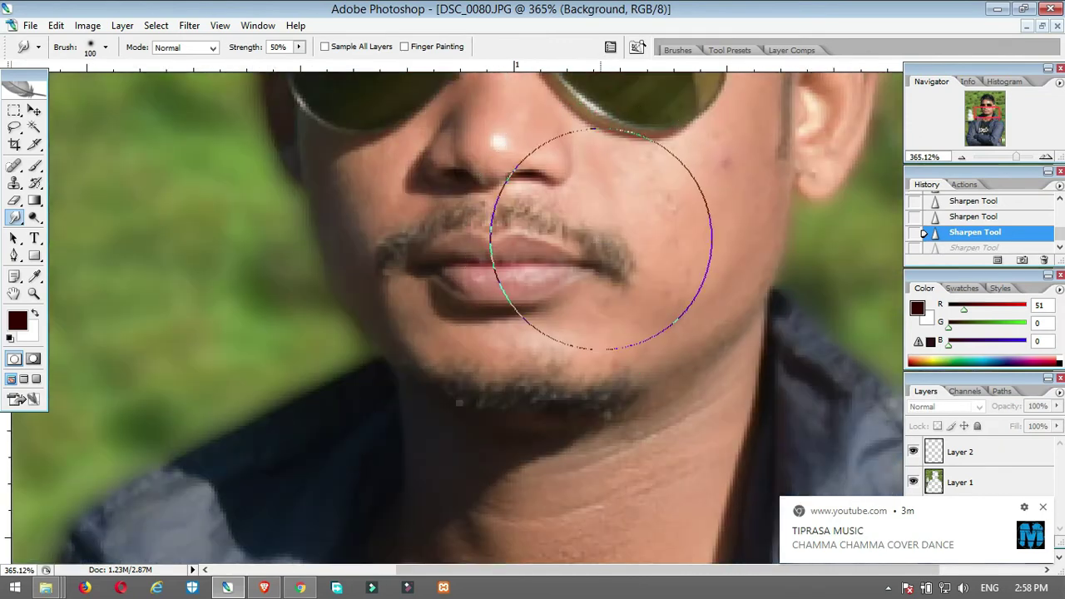
pyautogui.press('[')
pyautogui.press('[')
pyautogui.press('[')
pyautogui.press('[')
pyautogui.press('[')
pyautogui.press('[')
pyautogui.press('[')
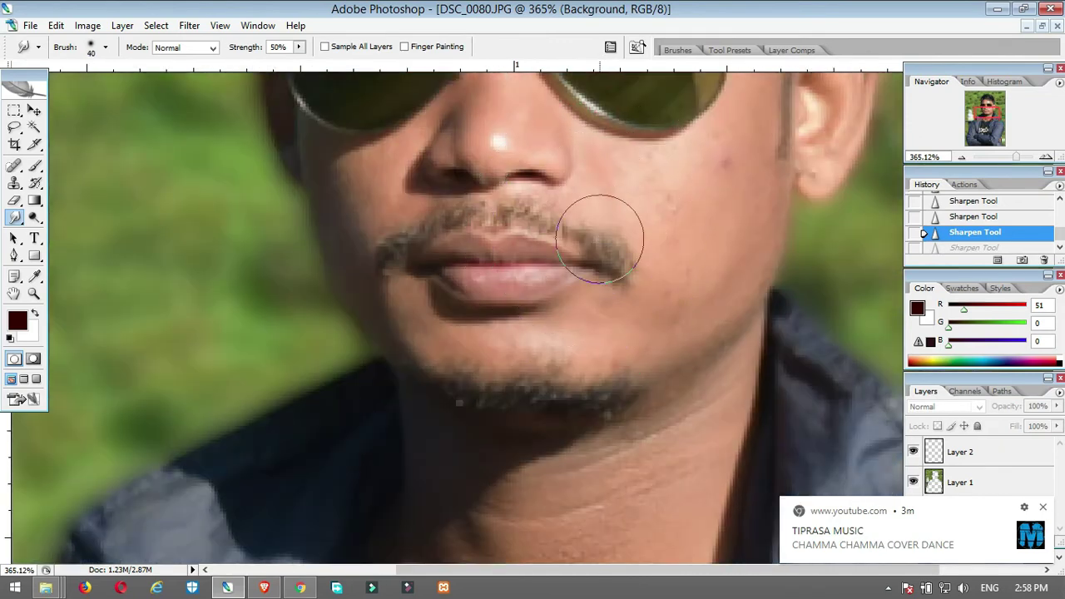
pyautogui.scroll(1, 606, 246)
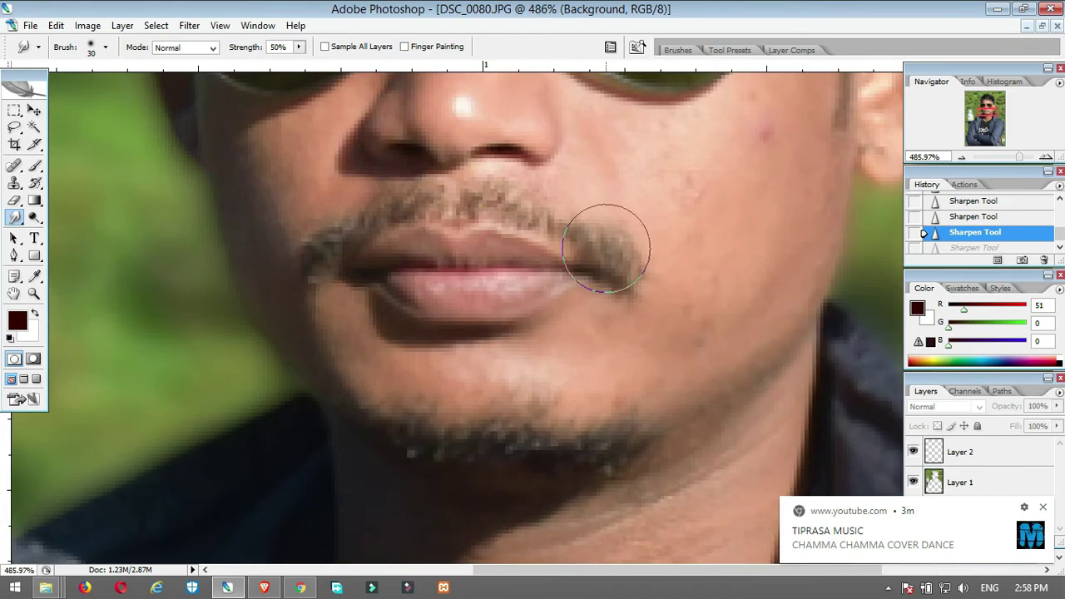
pyautogui.moveTo(606, 248); pyautogui.dragTo(630, 264)
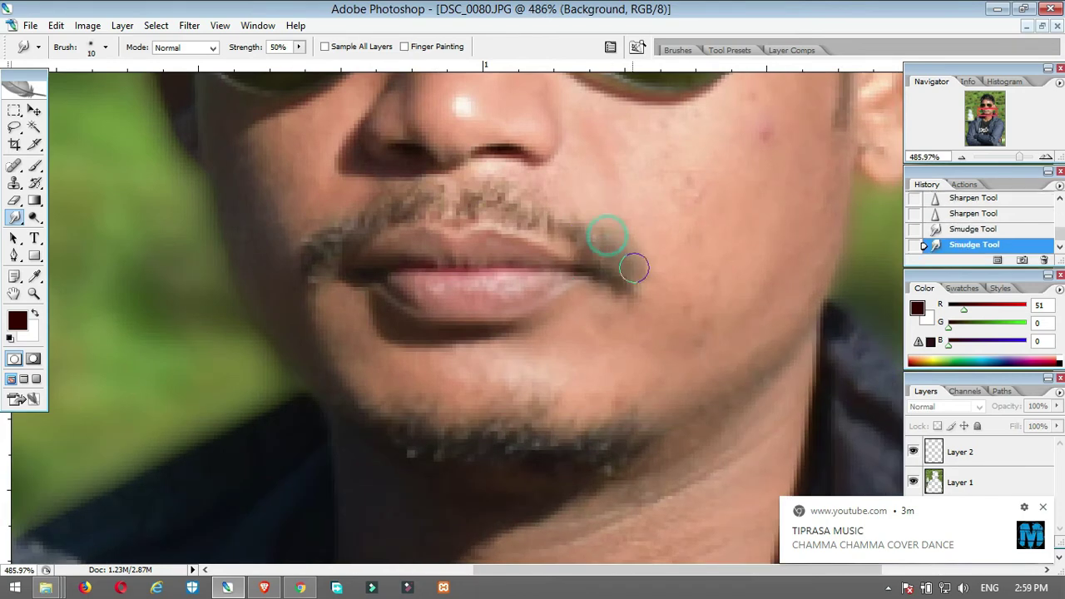
pyautogui.moveTo(555, 216)
pyautogui.mouseDown()
pyautogui.moveTo(577, 248)
pyautogui.moveTo(525, 214)
pyautogui.moveTo(591, 254)
pyautogui.mouseUp()
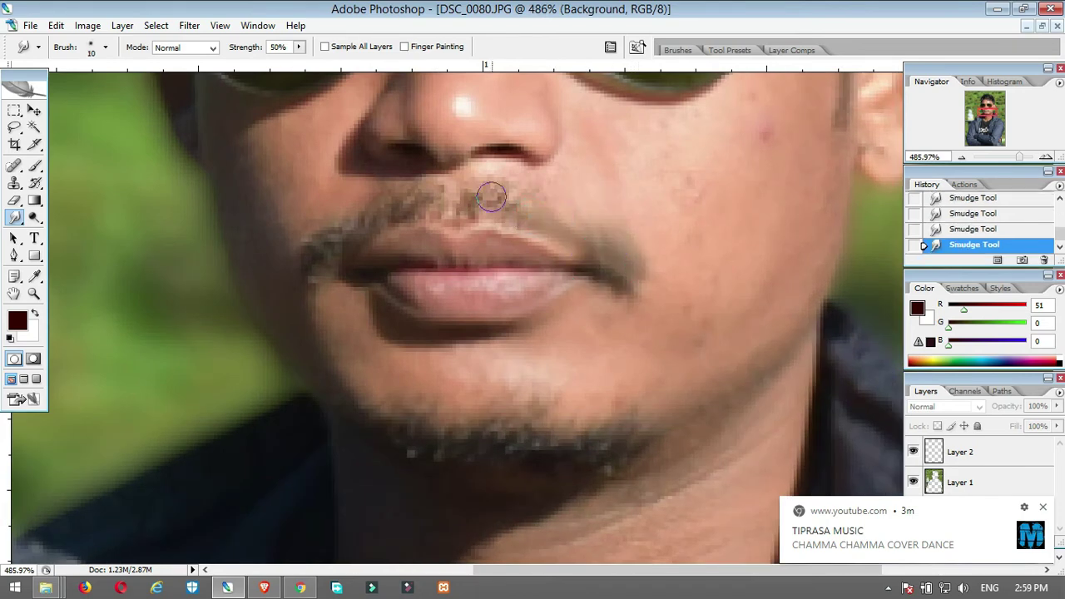
# - Smudge the left end and the middle of the moustache above the upper lip into a smooth shape
pyautogui.moveTo(368, 208)
pyautogui.mouseDown()
pyautogui.moveTo(297, 264)
pyautogui.moveTo(392, 215)
pyautogui.mouseUp()
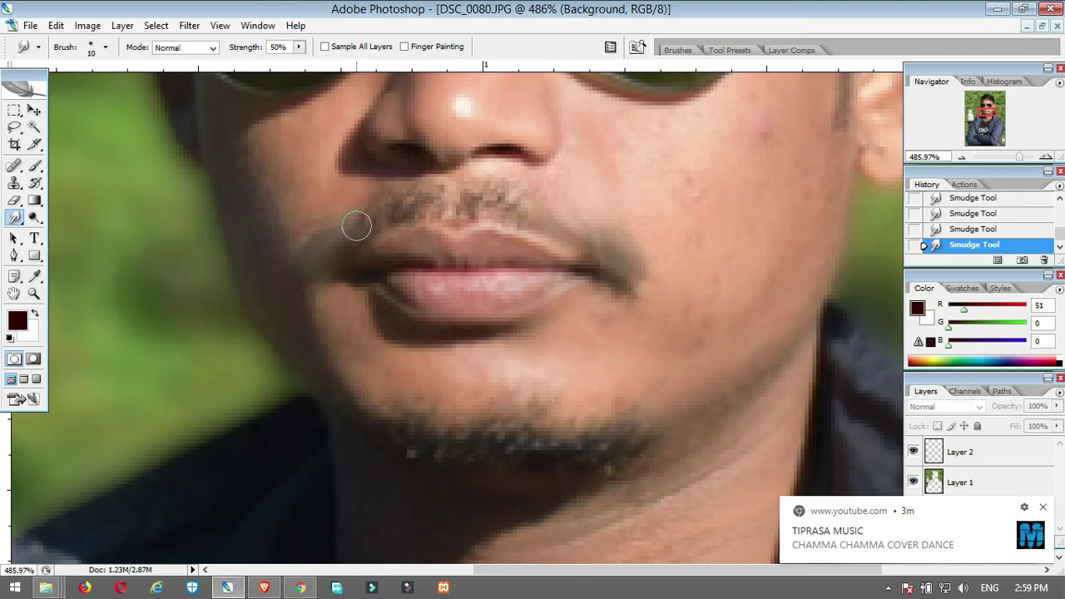
pyautogui.scroll(2, 346, 263)
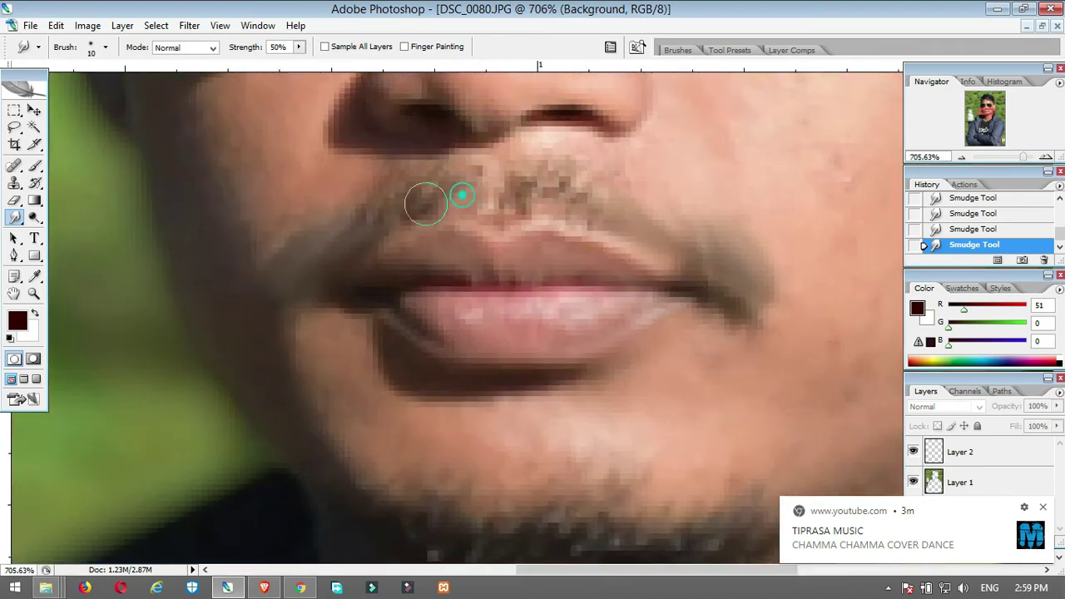
pyautogui.moveTo(426, 204)
pyautogui.mouseDown()
pyautogui.moveTo(457, 182)
pyautogui.moveTo(393, 209)
pyautogui.moveTo(457, 194)
pyautogui.mouseUp()
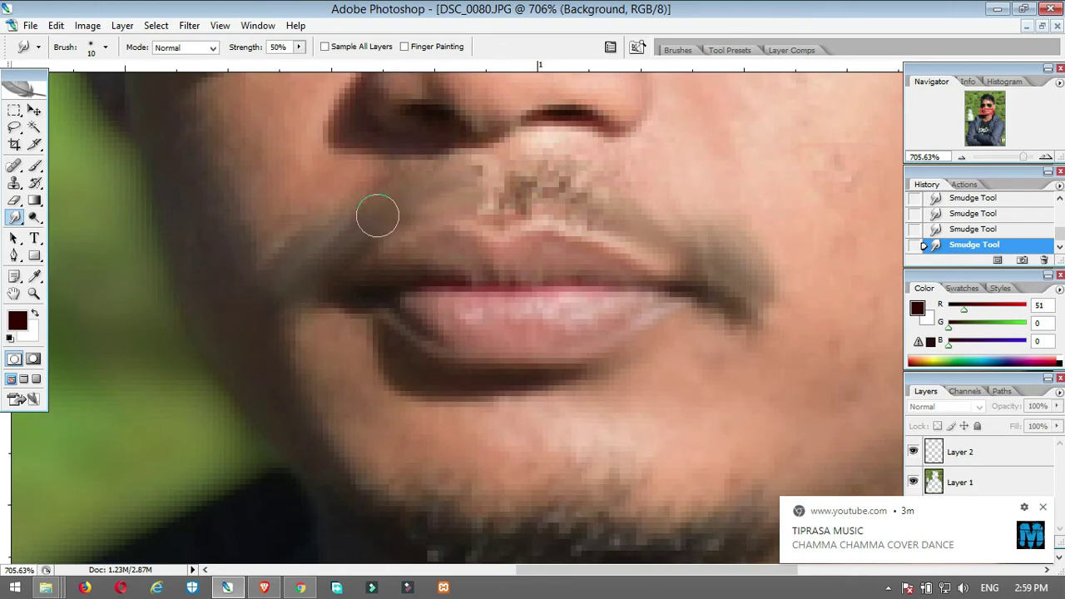
pyautogui.moveTo(531, 197)
pyautogui.mouseDown()
pyautogui.moveTo(597, 208)
pyautogui.moveTo(546, 186)
pyautogui.moveTo(565, 181)
pyautogui.moveTo(546, 171)
pyautogui.moveTo(690, 240)
pyautogui.mouseUp()
# - Smudge the chin beard along its whole width with the size 10 brush at 50% strength
pyautogui.scroll(-4, 532, 203)
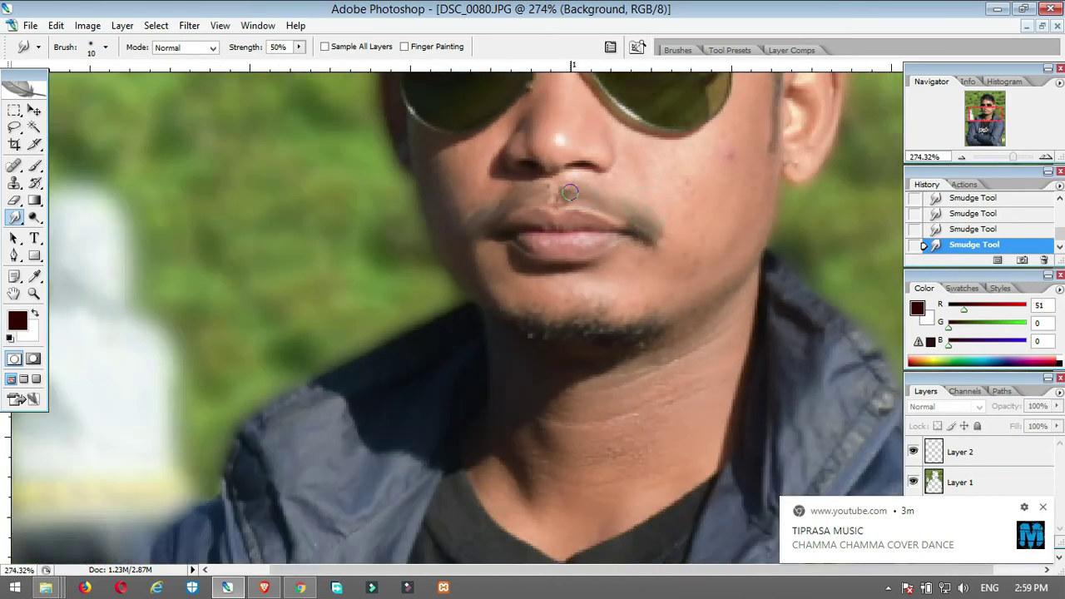
pyautogui.scroll(-1, 554, 219)
pyautogui.scroll(3, 552, 283)
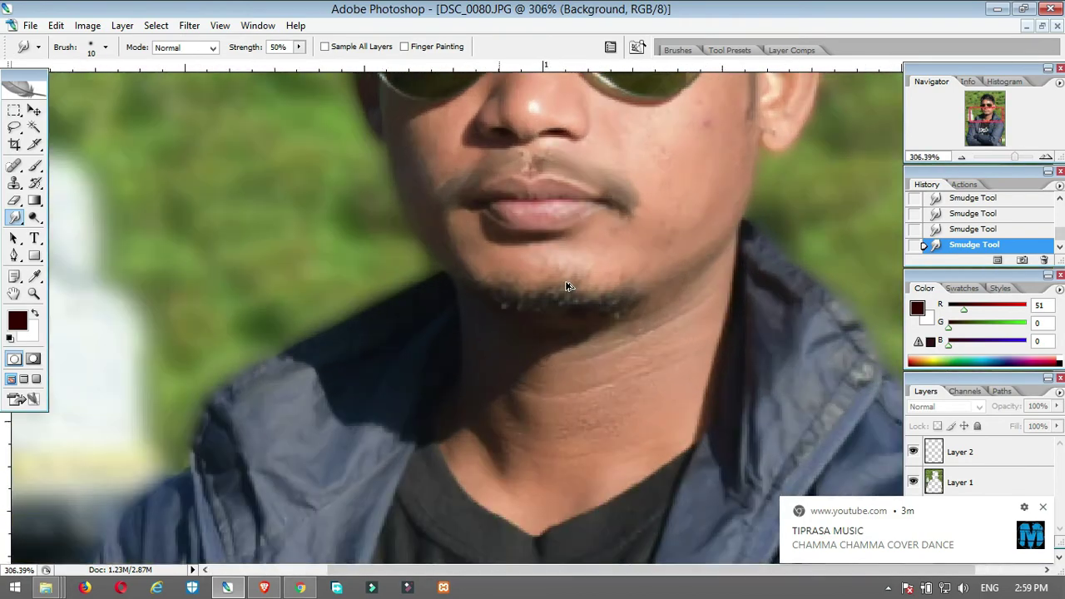
pyautogui.moveTo(585, 309)
pyautogui.mouseDown()
pyautogui.moveTo(616, 248)
pyautogui.moveTo(611, 238)
pyautogui.moveTo(474, 252)
pyautogui.mouseUp()
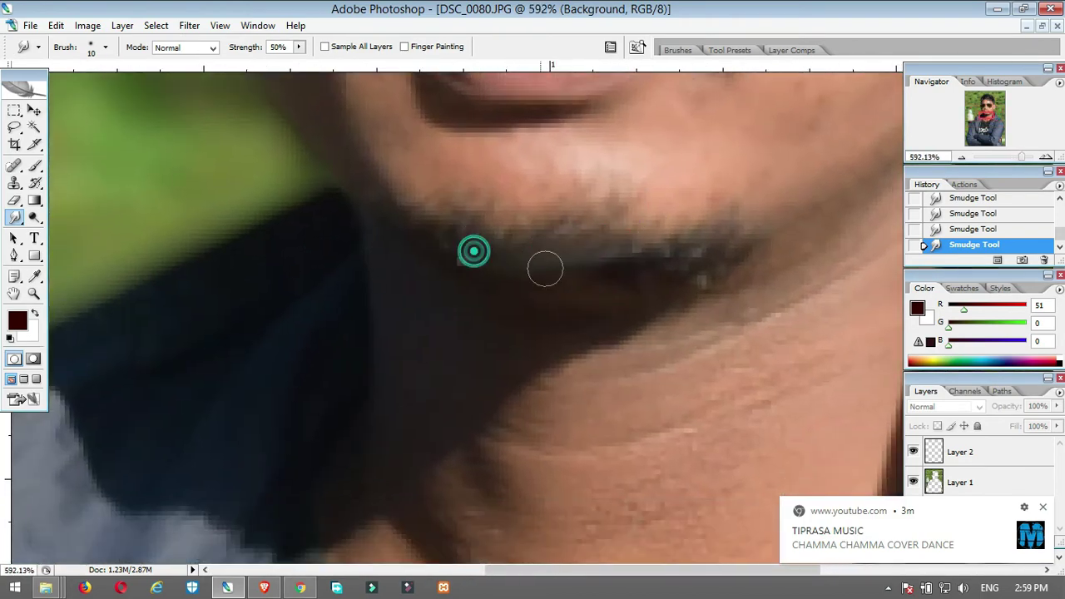
pyautogui.moveTo(714, 241)
pyautogui.mouseDown()
pyautogui.moveTo(687, 252)
pyautogui.moveTo(591, 259)
pyautogui.mouseUp()
pyautogui.moveTo(619, 215); pyautogui.dragTo(579, 234)
pyautogui.moveTo(459, 221); pyautogui.dragTo(722, 251)
pyautogui.moveTo(732, 202); pyautogui.dragTo(579, 300)
# - Enlarge the Smudge Tool brush to size 50 and smudge the hair strands across the top and front of the head
pyautogui.scroll(-6, 594, 238)
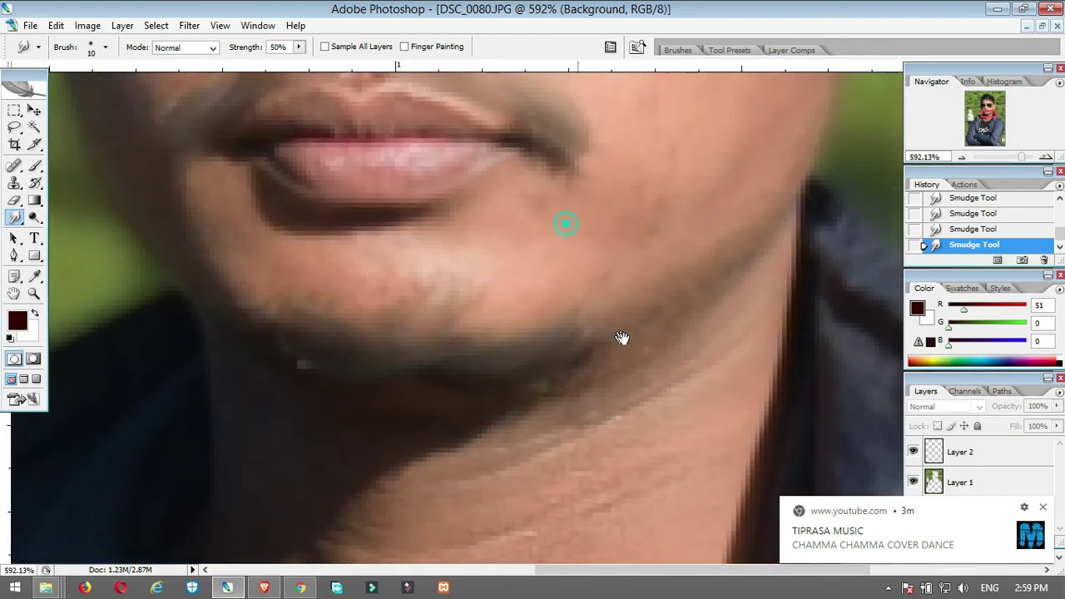
pyautogui.scroll(-1, 594, 238)
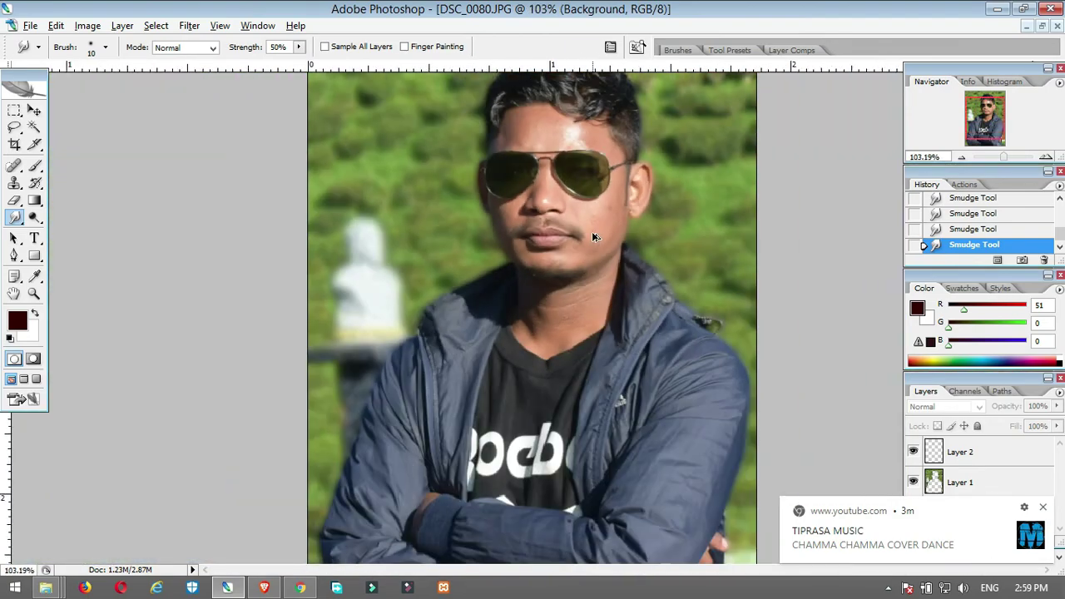
pyautogui.scroll(2, 568, 100)
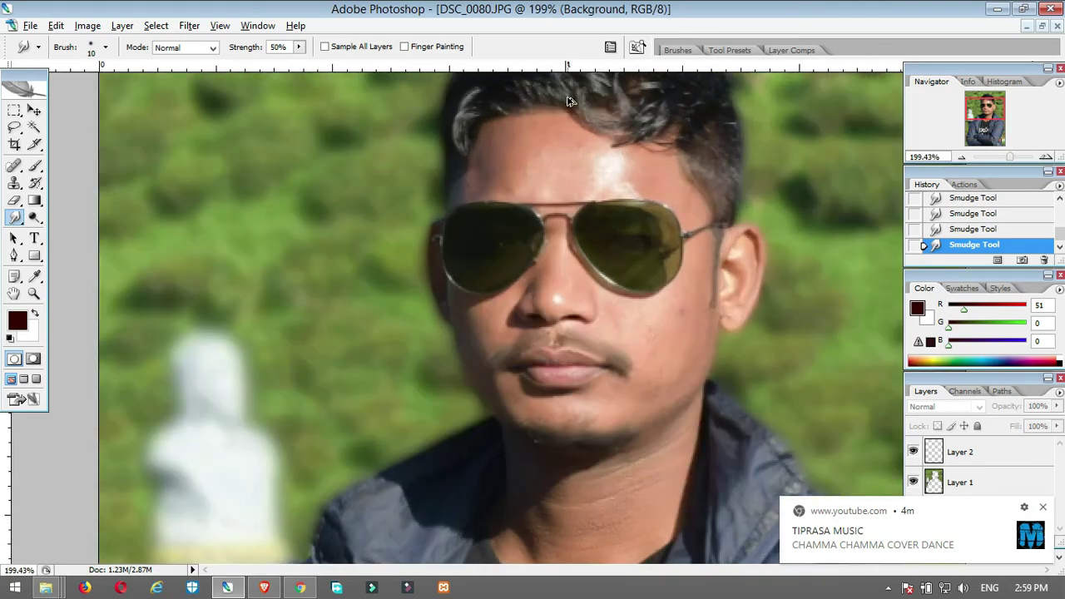
pyautogui.moveTo(699, 105); pyautogui.dragTo(635, 211)
pyautogui.scroll(1, 653, 179)
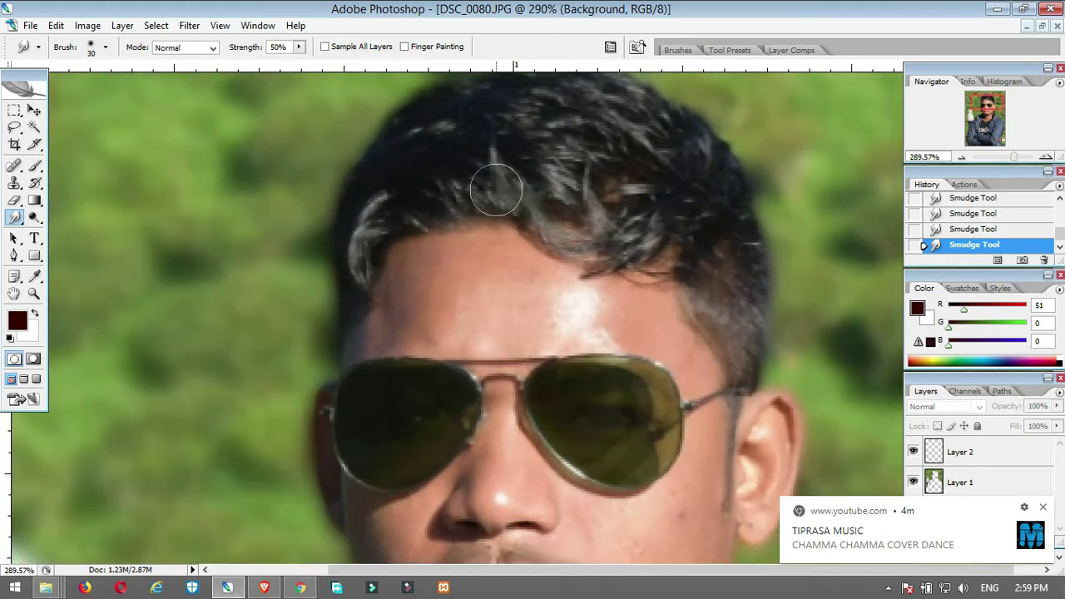
pyautogui.moveTo(546, 198); pyautogui.dragTo(460, 160)
pyautogui.moveTo(618, 148); pyautogui.dragTo(564, 125)
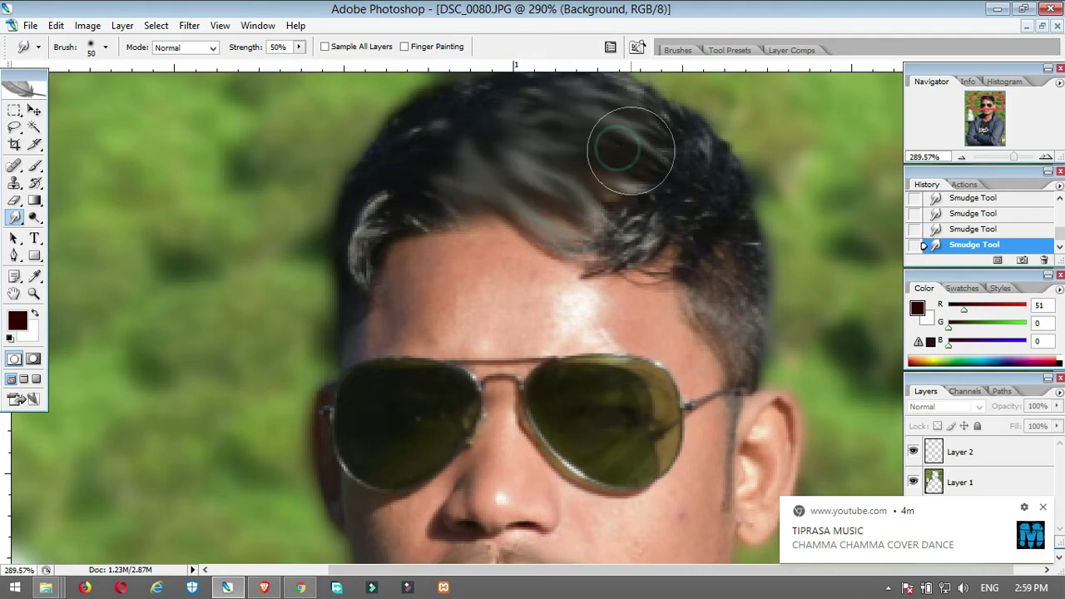
pyautogui.moveTo(690, 142); pyautogui.dragTo(614, 133)
pyautogui.moveTo(494, 180); pyautogui.dragTo(369, 219)
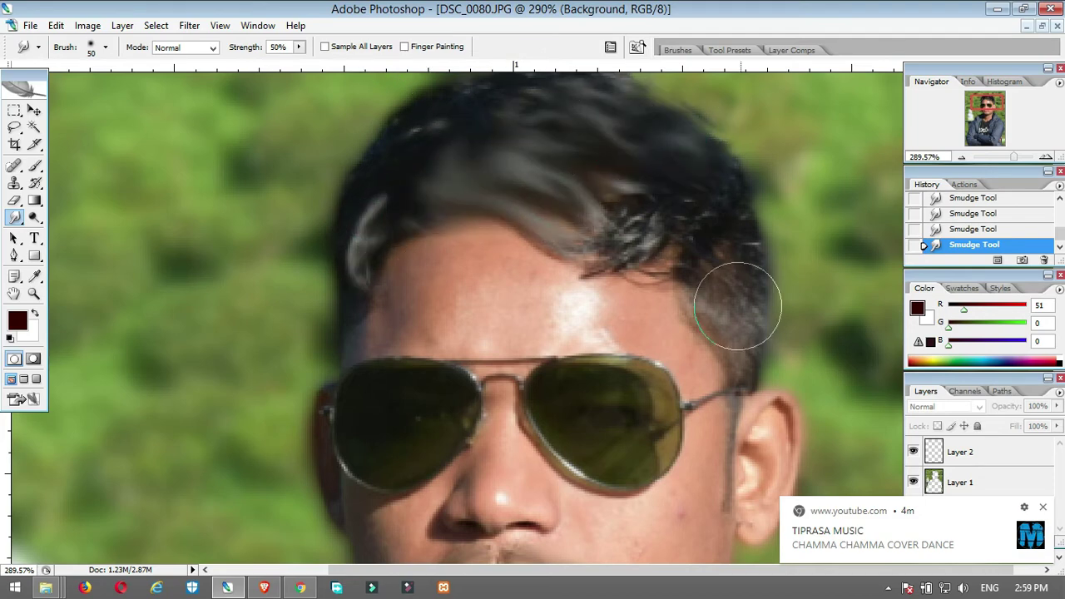
# - Smudge the area beside the right ear and the nose with the size 50 brush, and dismiss the browser notification
pyautogui.moveTo(759, 419); pyautogui.dragTo(783, 409)
pyautogui.moveTo(633, 391); pyautogui.dragTo(684, 206)
pyautogui.moveTo(523, 340)
pyautogui.mouseDown()
pyautogui.moveTo(541, 305)
pyautogui.moveTo(538, 274)
pyautogui.moveTo(550, 328)
pyautogui.mouseUp()
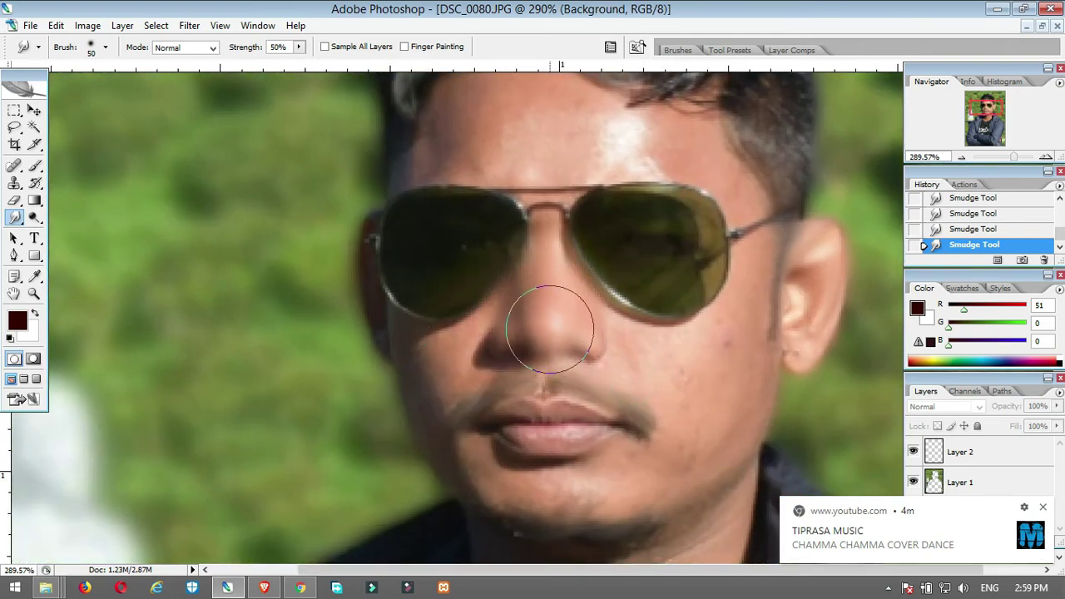
pyautogui.scroll(-4, 561, 316)
pyautogui.scroll(-1, 562, 317)
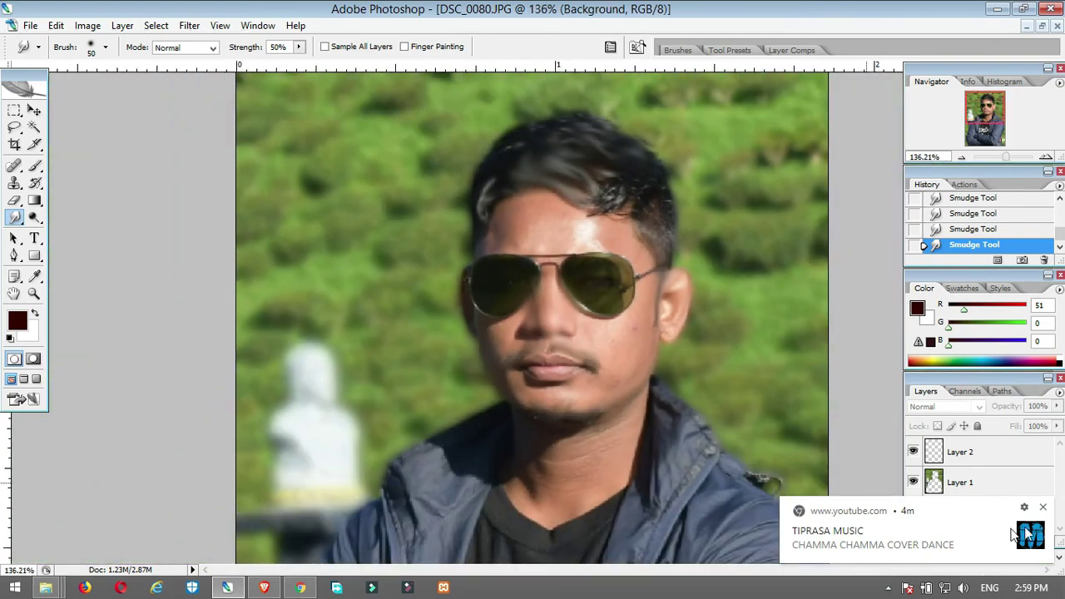
pyautogui.click(1044, 509)
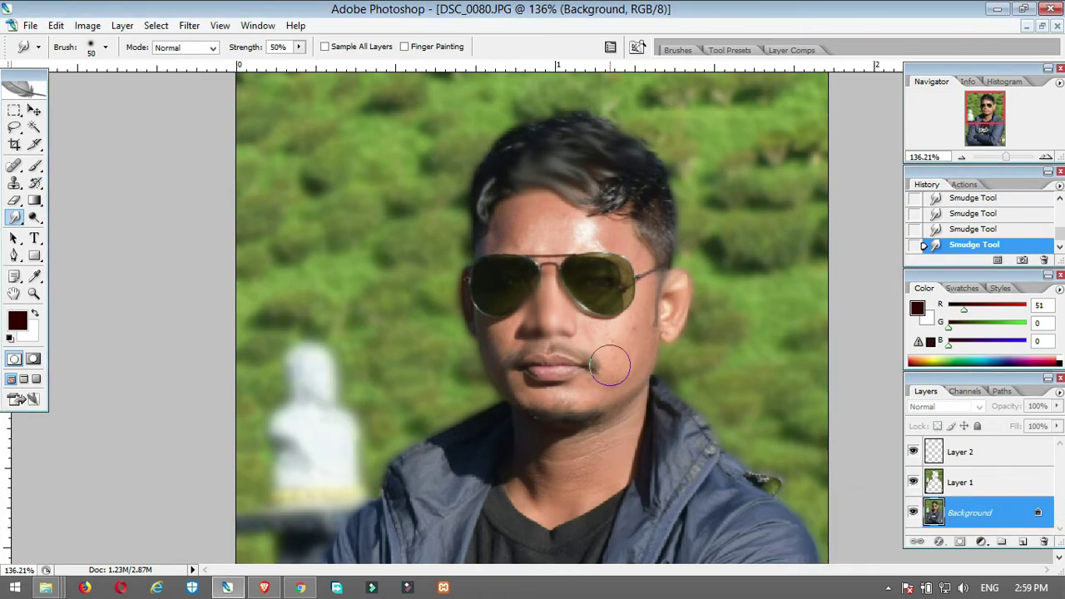
pyautogui.scroll(-2, 610, 366)
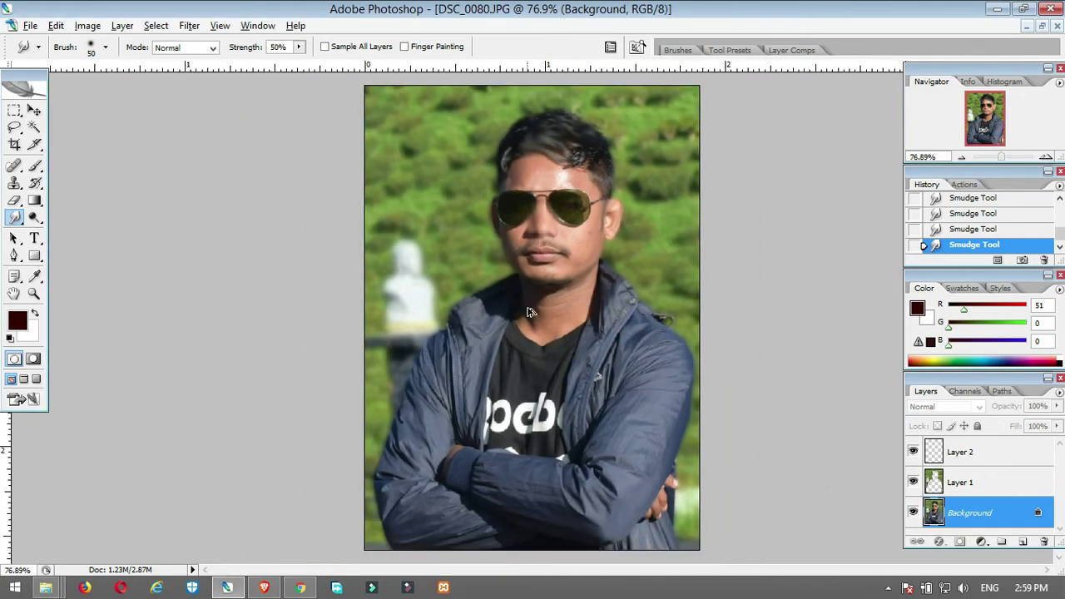
pyautogui.scroll(1, 558, 331)
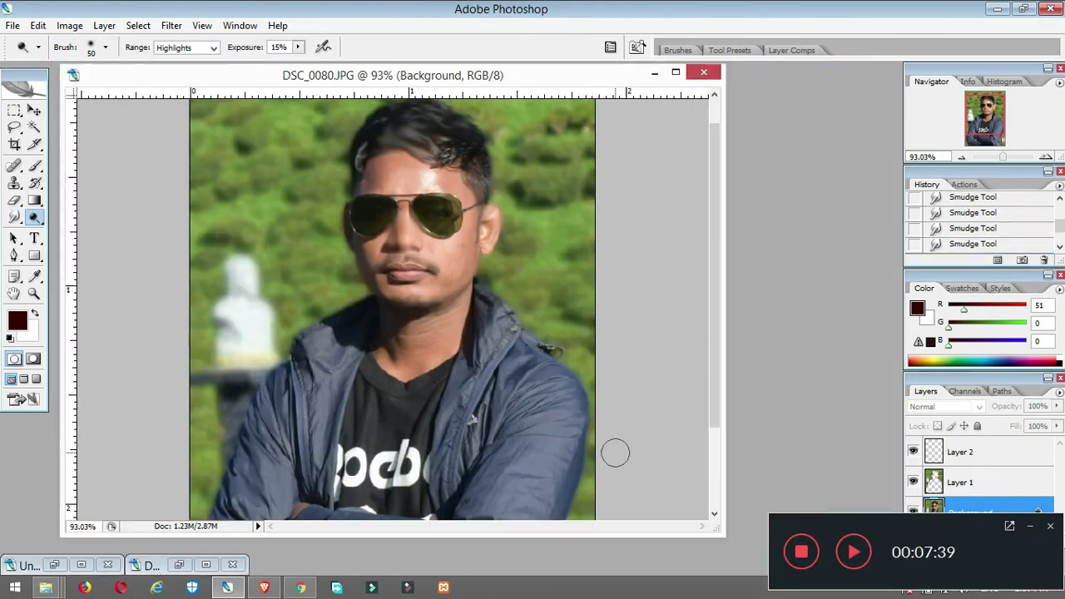
# - Close the DSC_0080 portrait and the Untitled-1 document without saving their changes
pyautogui.rightClick(34, 219)
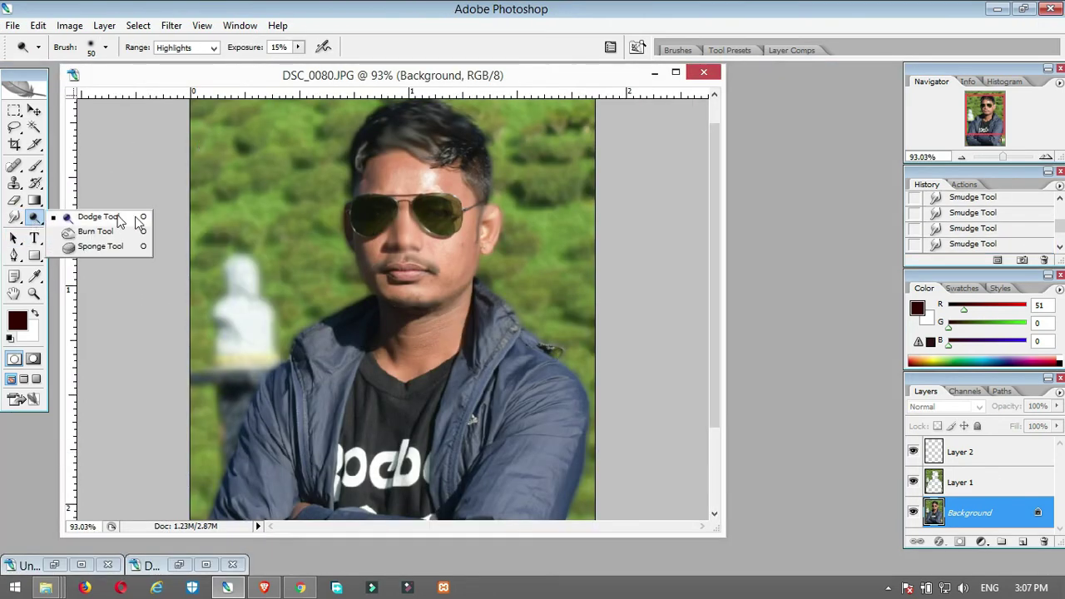
pyautogui.click(438, 74)
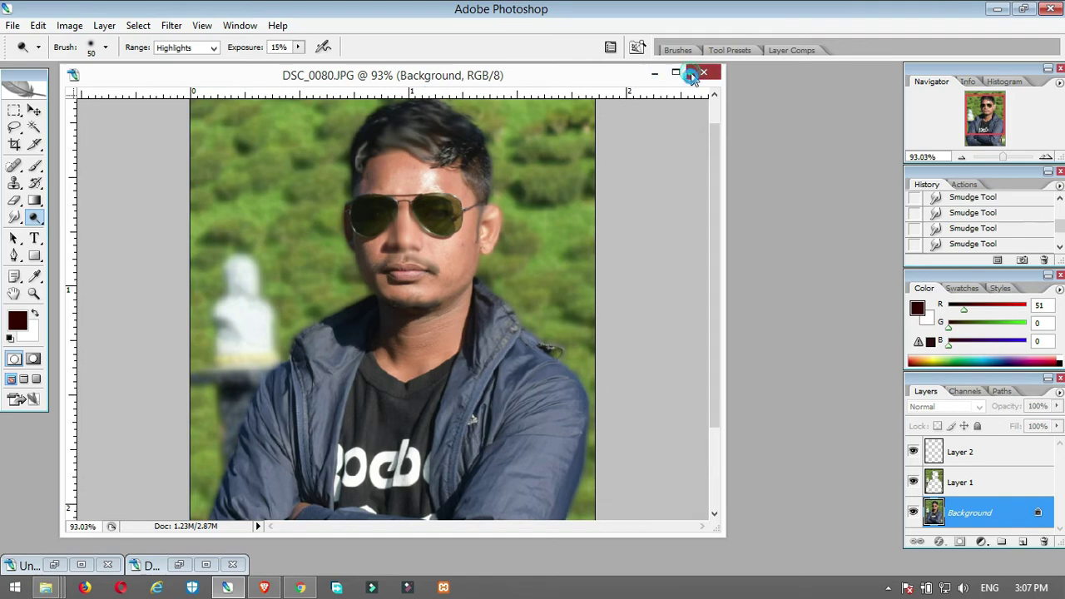
pyautogui.click(697, 73)
pyautogui.click(551, 240)
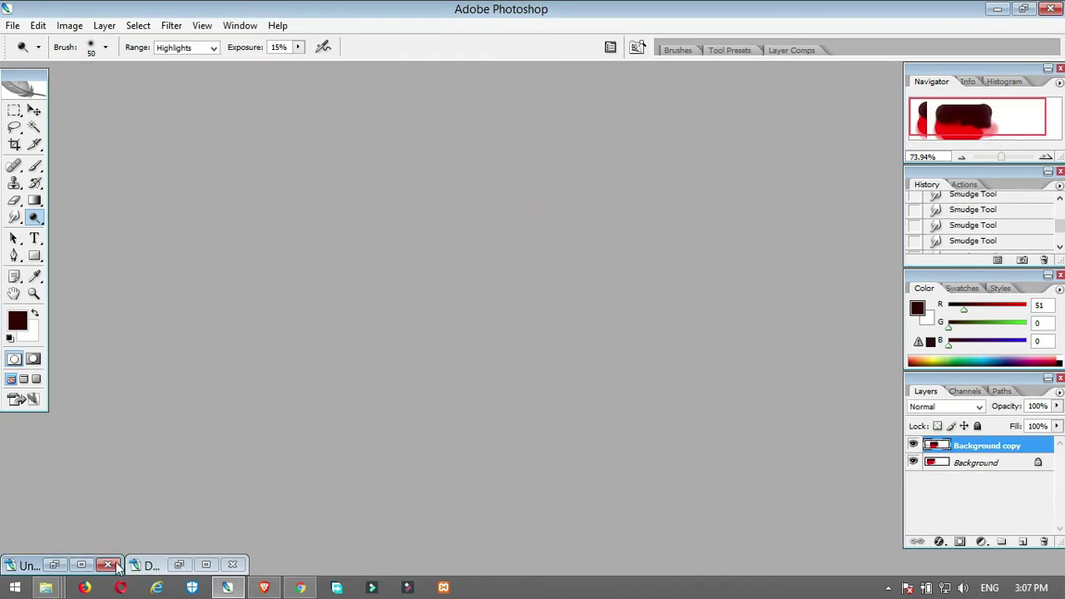
pyautogui.click(54, 565)
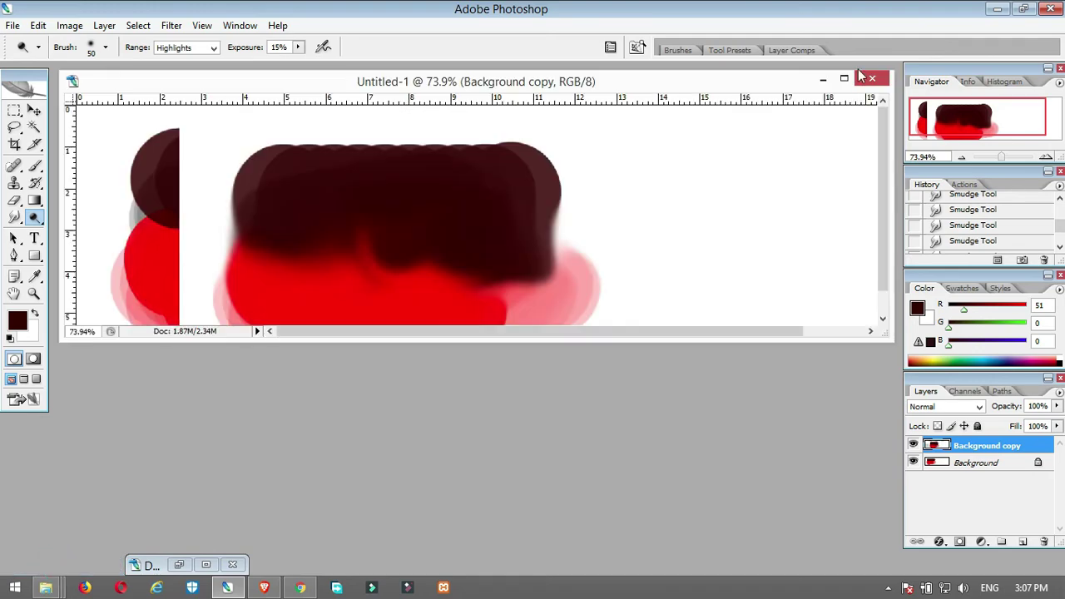
pyautogui.click(874, 79)
pyautogui.click(543, 232)
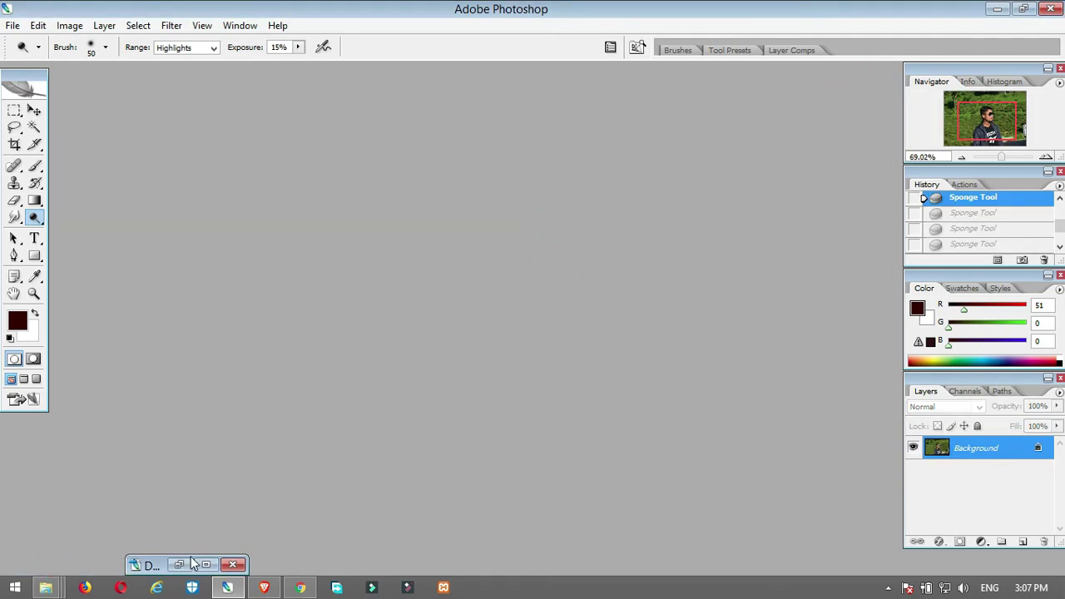
# - Restore and maximize the DSC_0079 photo, and show the Dodge, Burn and Sponge tool choices
pyautogui.click(179, 567)
pyautogui.click(689, 85)
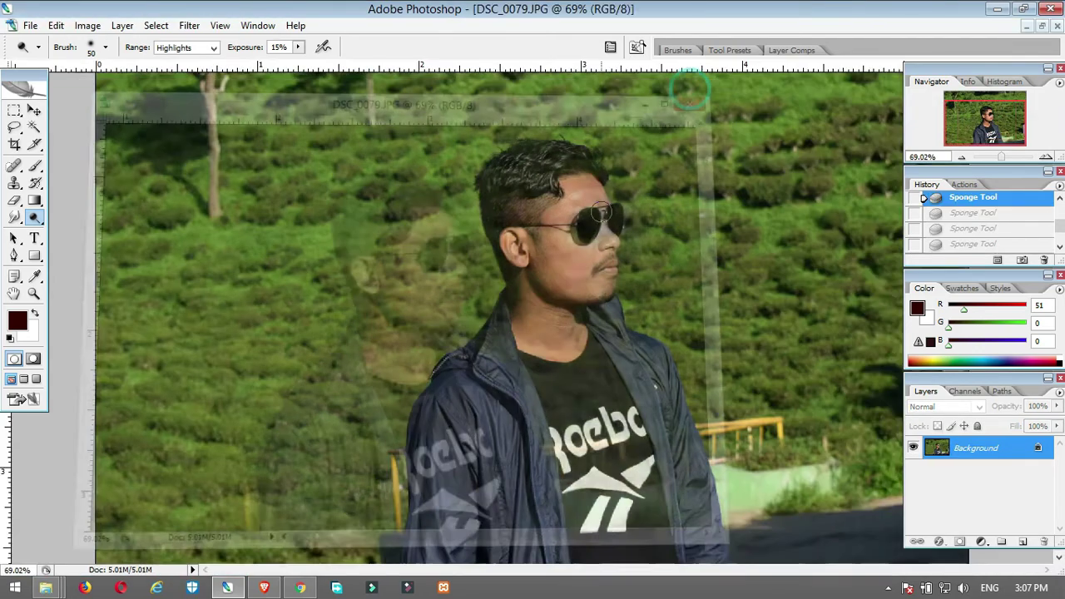
pyautogui.scroll(3, 496, 274)
pyautogui.rightClick(37, 218)
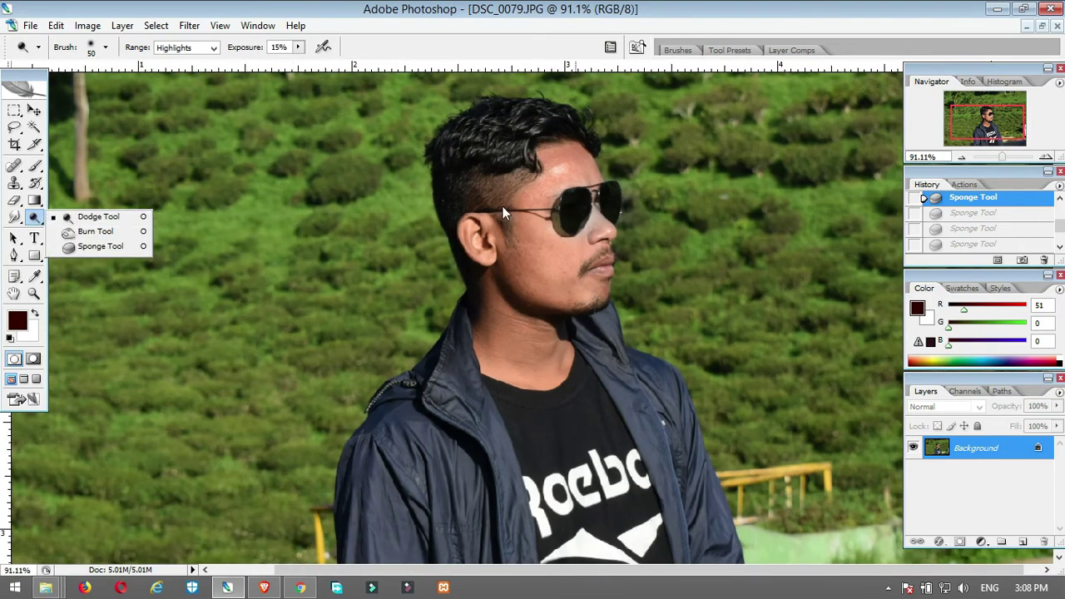
# - Lighten the cheek and jaw with the Dodge Tool using a size 80 brush, Highlights range and 15% exposure
pyautogui.scroll(5, 523, 186)
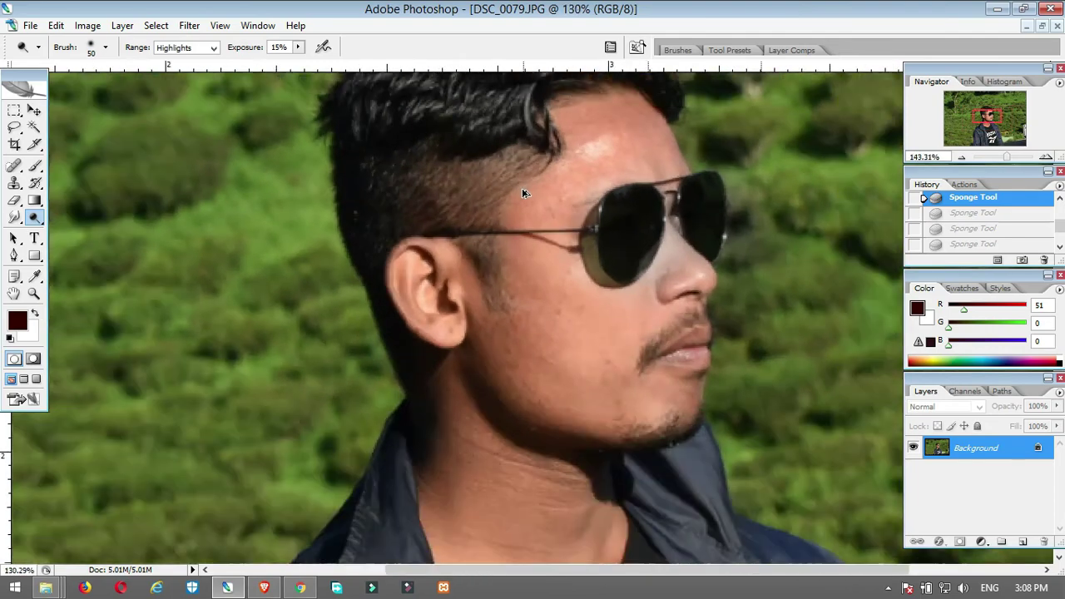
pyautogui.scroll(-2, 522, 193)
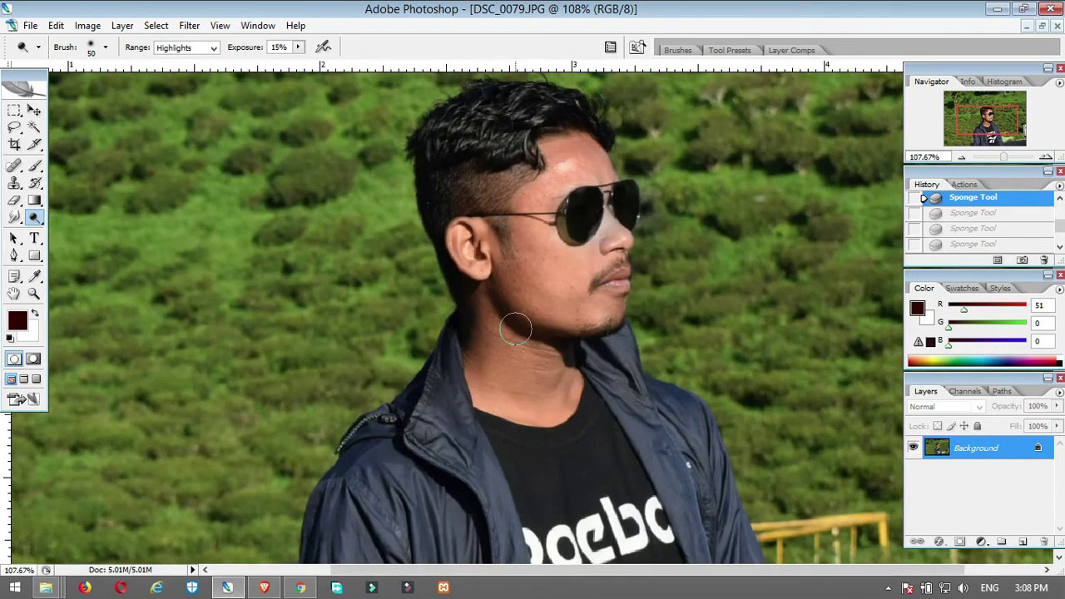
pyautogui.scroll(3, 515, 330)
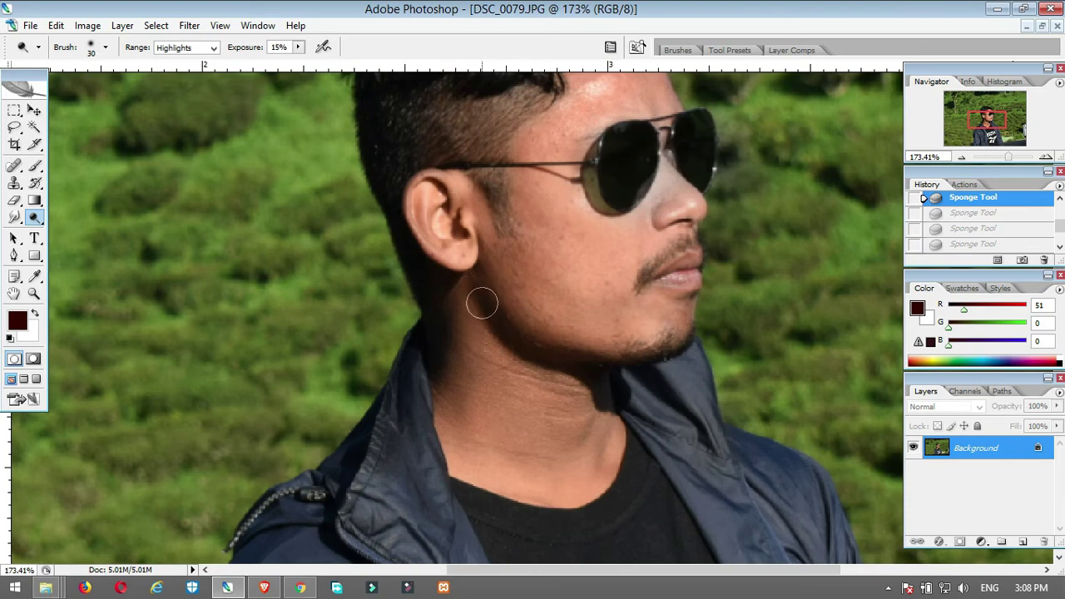
pyautogui.moveTo(493, 293)
pyautogui.mouseDown()
pyautogui.moveTo(532, 353)
pyautogui.moveTo(616, 374)
pyautogui.mouseUp()
pyautogui.moveTo(543, 193); pyautogui.dragTo(549, 309)
pyautogui.moveTo(526, 223); pyautogui.dragTo(544, 333)
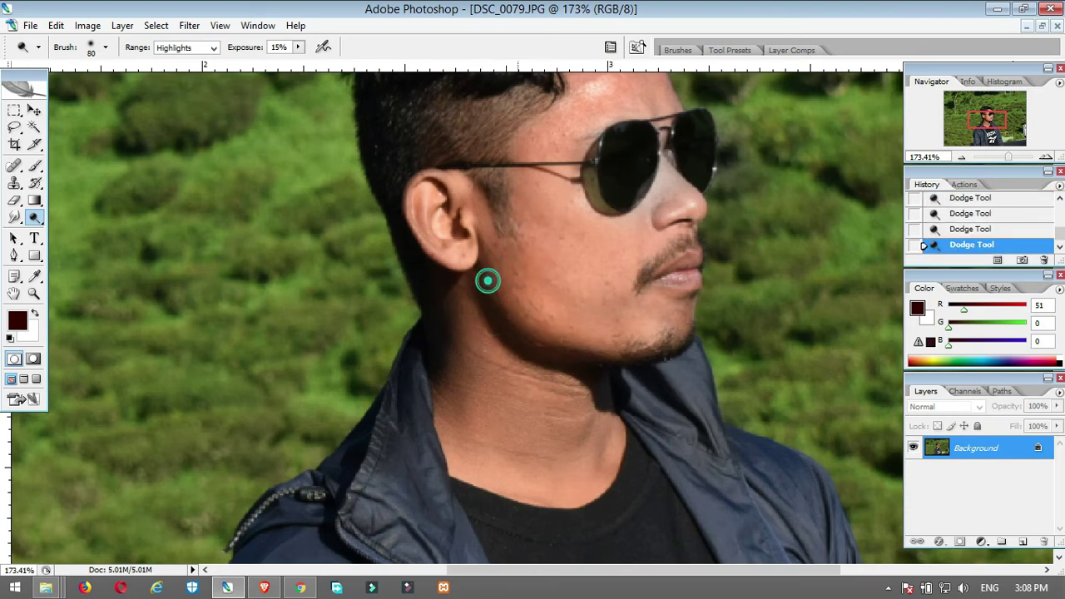
pyautogui.moveTo(473, 280)
pyautogui.mouseDown()
pyautogui.moveTo(569, 390)
pyautogui.moveTo(614, 386)
pyautogui.mouseUp()
pyautogui.moveTo(573, 220); pyautogui.dragTo(615, 302)
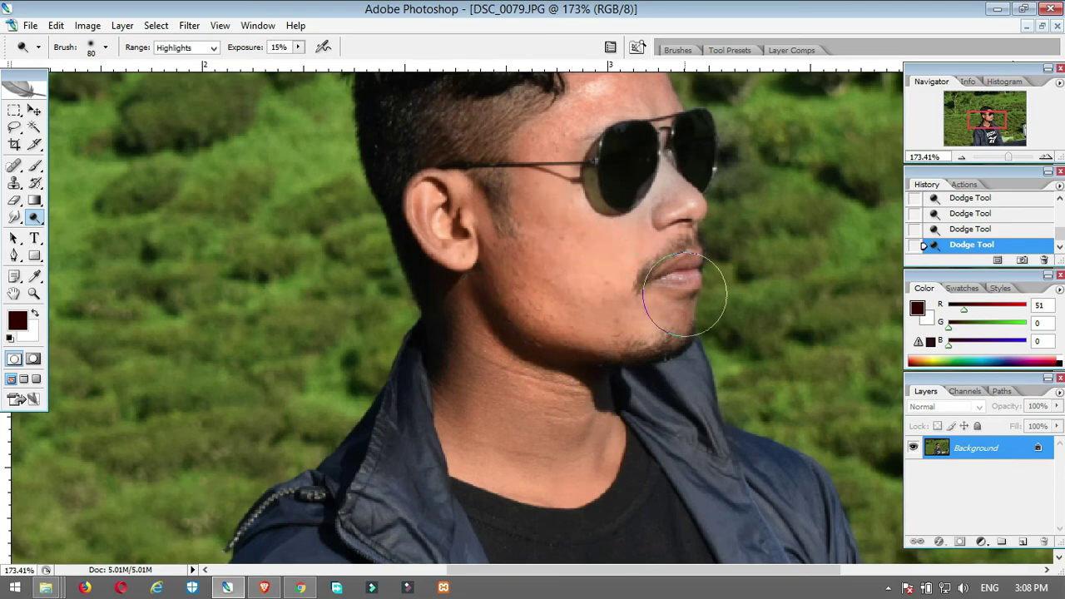
pyautogui.moveTo(649, 236); pyautogui.dragTo(614, 357)
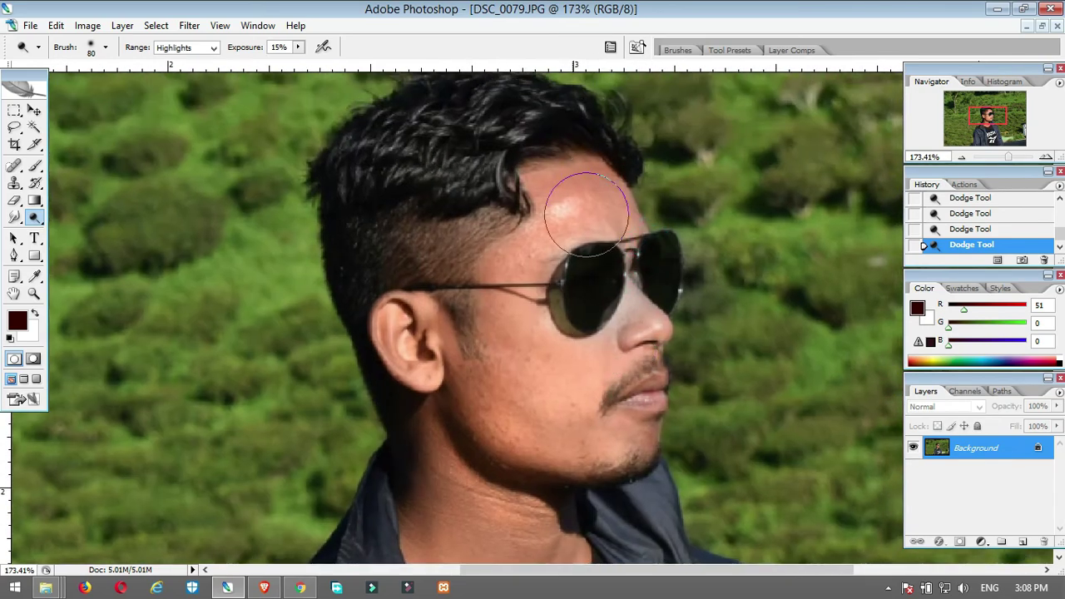
# - Lighten the forehead and neck with the size 80 Dodge brush at 15% exposure
pyautogui.moveTo(434, 220)
pyautogui.mouseDown()
pyautogui.moveTo(341, 316)
pyautogui.moveTo(405, 400)
pyautogui.moveTo(436, 159)
pyautogui.mouseUp()
pyautogui.moveTo(454, 304); pyautogui.dragTo(453, 243)
pyautogui.moveTo(558, 212)
pyautogui.mouseDown()
pyautogui.moveTo(541, 271)
pyautogui.moveTo(555, 228)
pyautogui.mouseUp()
pyautogui.moveTo(488, 280); pyautogui.dragTo(475, 285)
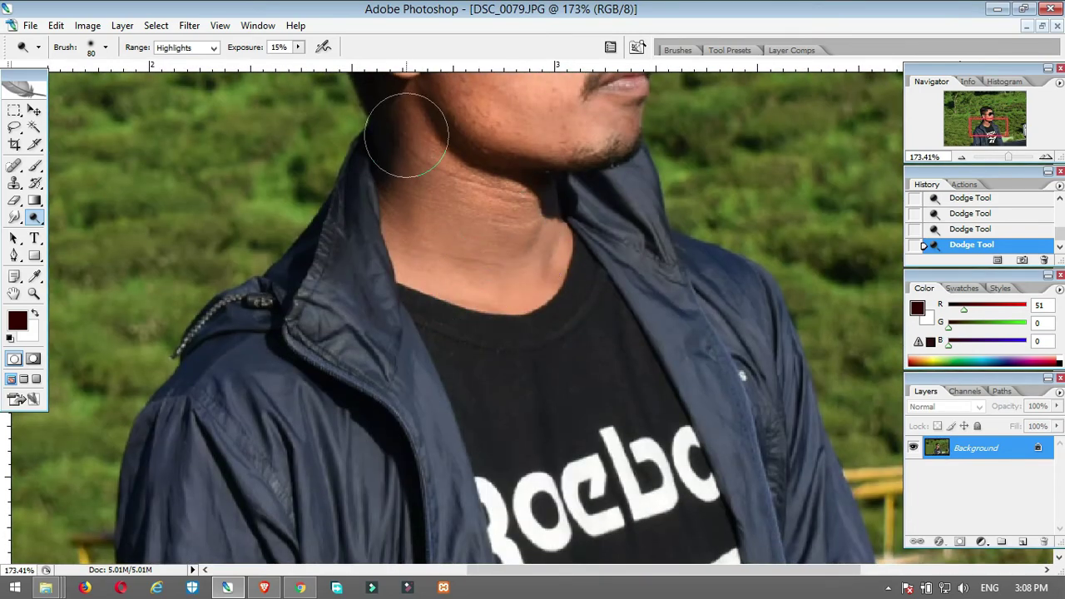
pyautogui.moveTo(566, 331); pyautogui.dragTo(440, 243)
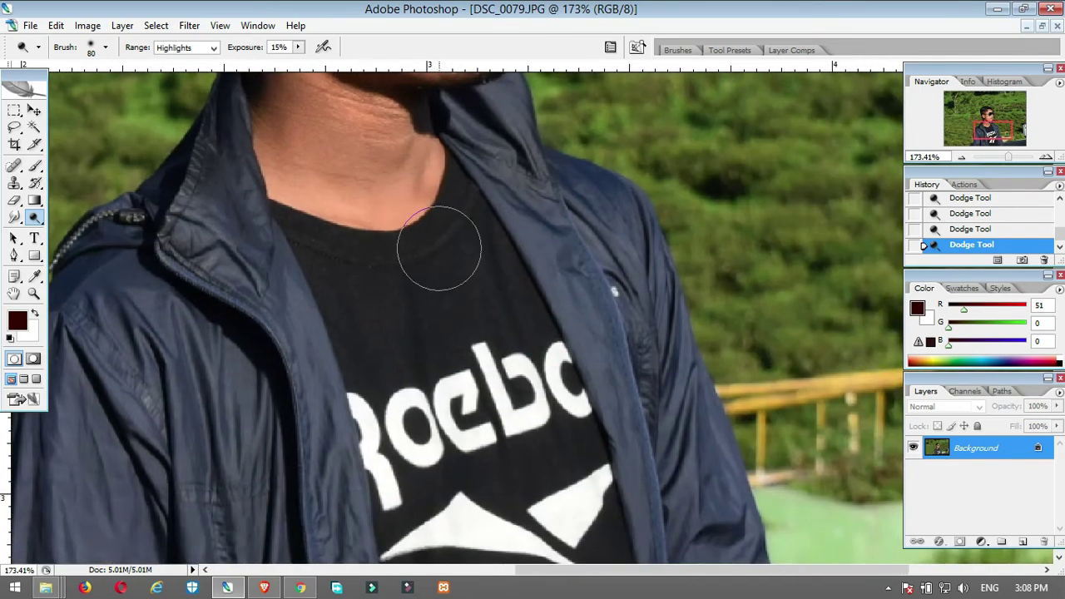
pyautogui.moveTo(398, 160); pyautogui.dragTo(441, 286)
pyautogui.moveTo(416, 220)
pyautogui.mouseDown()
pyautogui.moveTo(452, 309)
pyautogui.moveTo(440, 341)
pyautogui.mouseUp()
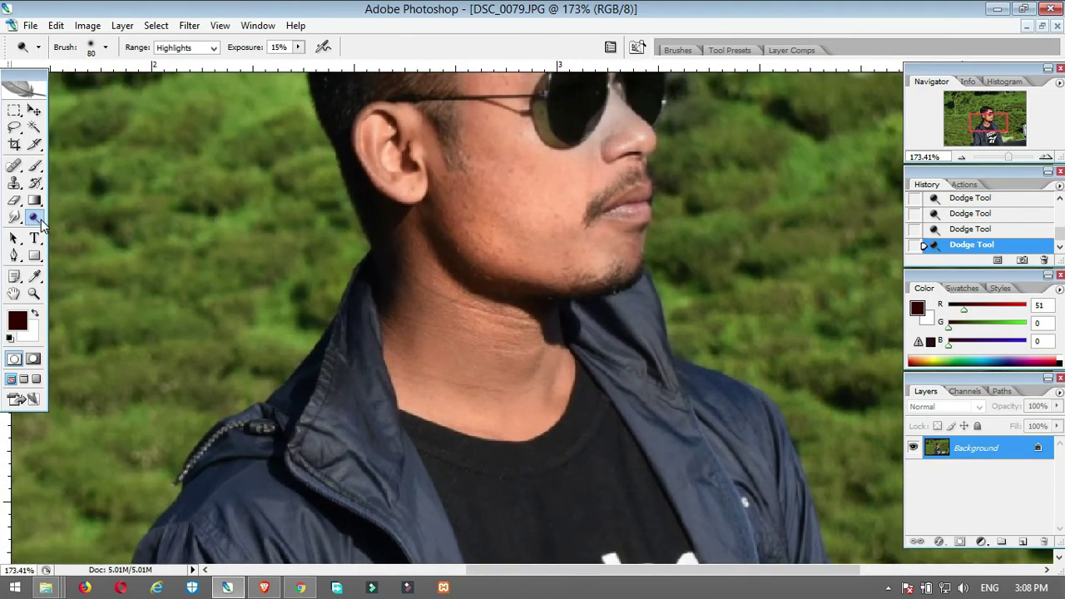
# - Darken the jaw, neck, forehead, nose and cheek with the Burn Tool using a size 100 brush, Midtones range and 65% exposure
pyautogui.moveTo(41, 219); pyautogui.dragTo(96, 231)
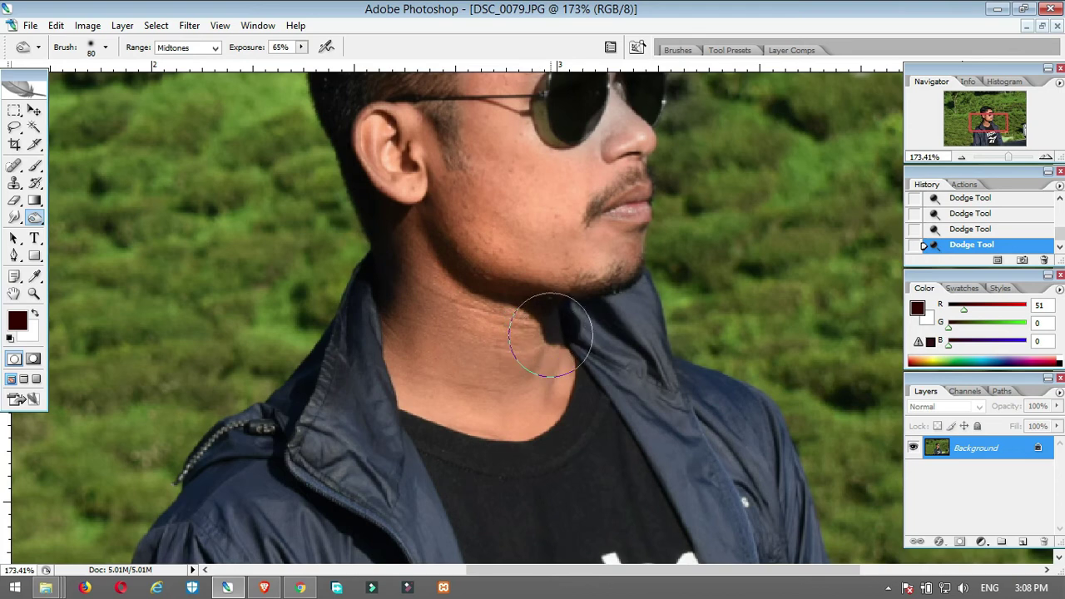
pyautogui.press(']')
pyautogui.press(']')
pyautogui.moveTo(563, 337)
pyautogui.mouseDown()
pyautogui.moveTo(421, 273)
pyautogui.moveTo(574, 341)
pyautogui.mouseUp()
pyautogui.moveTo(533, 314)
pyautogui.mouseDown()
pyautogui.moveTo(422, 246)
pyautogui.moveTo(552, 304)
pyautogui.moveTo(574, 292)
pyautogui.mouseUp()
pyautogui.moveTo(511, 142); pyautogui.dragTo(614, 252)
pyautogui.moveTo(618, 171); pyautogui.dragTo(608, 321)
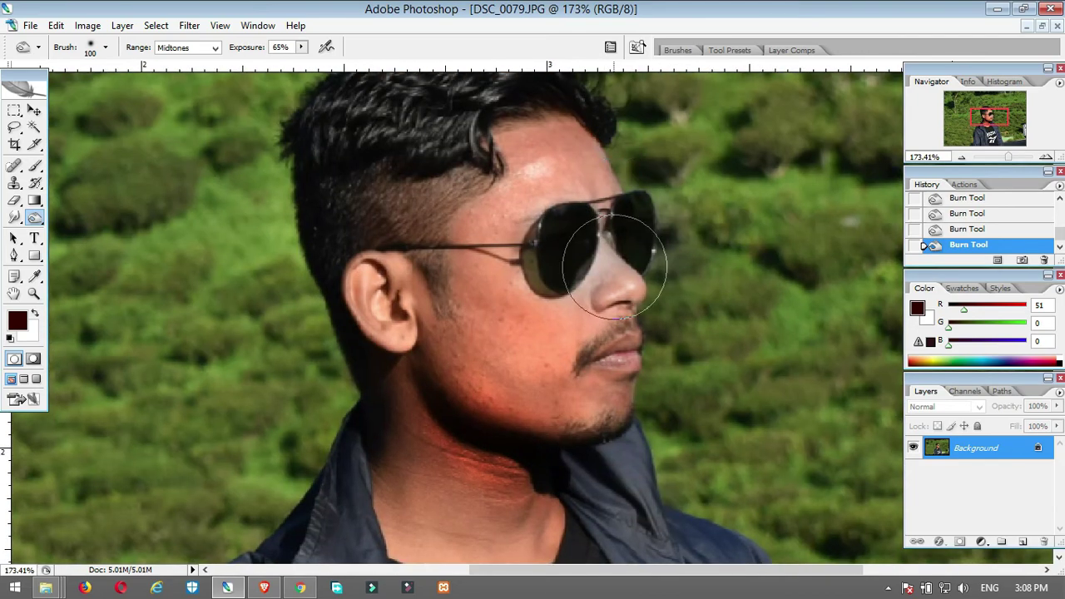
pyautogui.moveTo(615, 266)
pyautogui.mouseDown()
pyautogui.moveTo(569, 359)
pyautogui.moveTo(545, 346)
pyautogui.moveTo(565, 331)
pyautogui.moveTo(508, 177)
pyautogui.moveTo(459, 269)
pyautogui.moveTo(586, 167)
pyautogui.moveTo(521, 216)
pyautogui.moveTo(499, 353)
pyautogui.mouseUp()
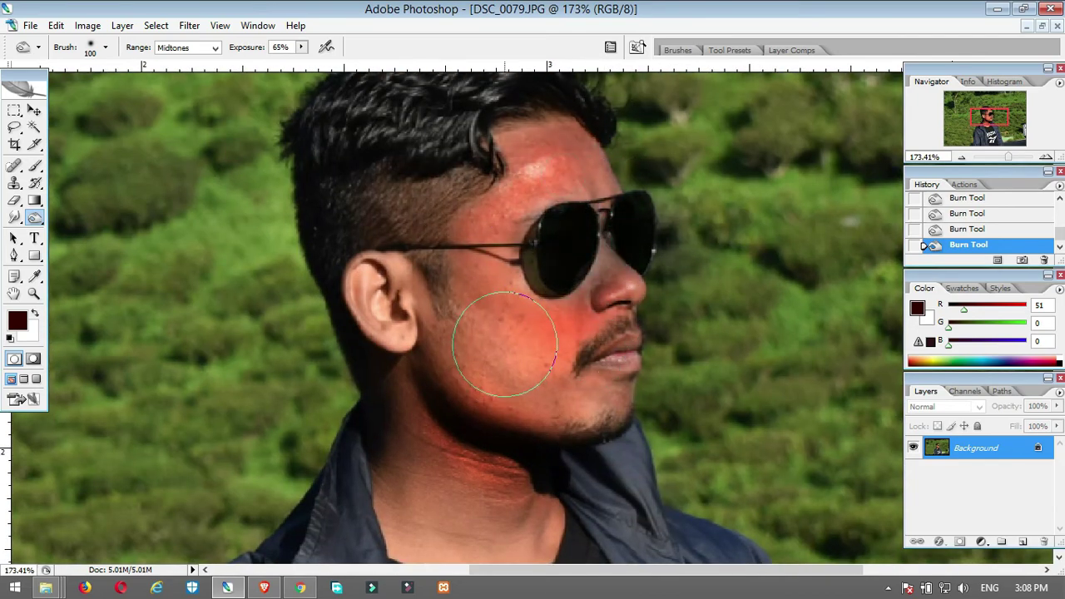
pyautogui.moveTo(480, 273); pyautogui.dragTo(578, 416)
# - Undo the burn strokes and revert the photo to its original opened DSC_0079.JPG state
pyautogui.hotkey('ctrl', 'alt', 'z')
pyautogui.hotkey('ctrl', 'alt', 'z')
pyautogui.hotkey('ctrl', 'alt', 'z')
pyautogui.hotkey('ctrl', 'alt', 'z')
pyautogui.hotkey('ctrl', 'alt', 'z')
pyautogui.hotkey('ctrl', 'alt', 'z')
pyautogui.hotkey('ctrl', 'alt', 'z')
pyautogui.hotkey('ctrl', 'alt', 'z')
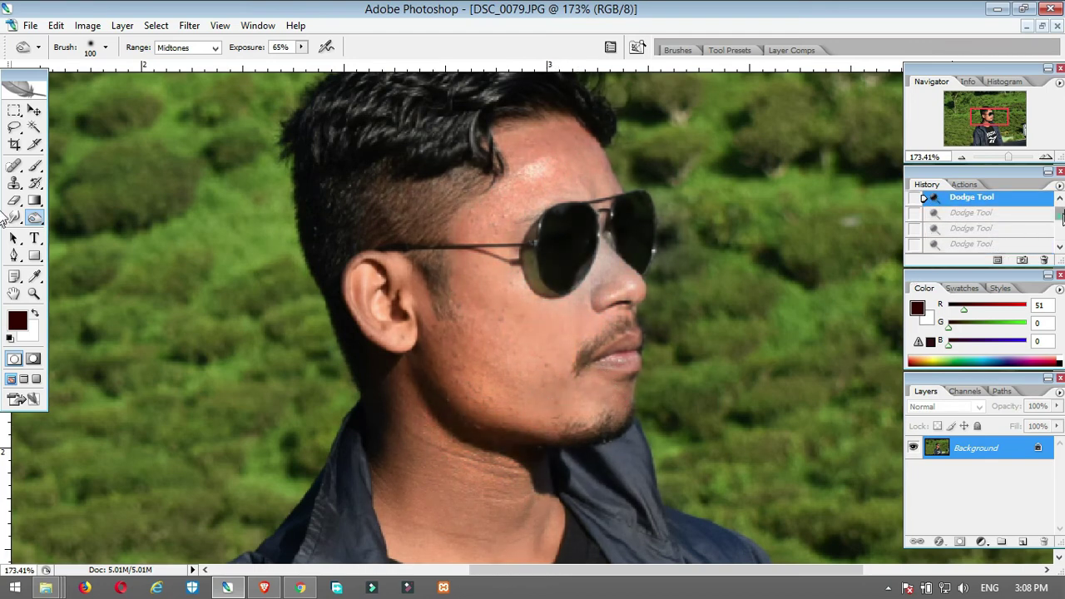
pyautogui.moveTo(1061, 216); pyautogui.dragTo(1061, 198)
pyautogui.click(986, 204)
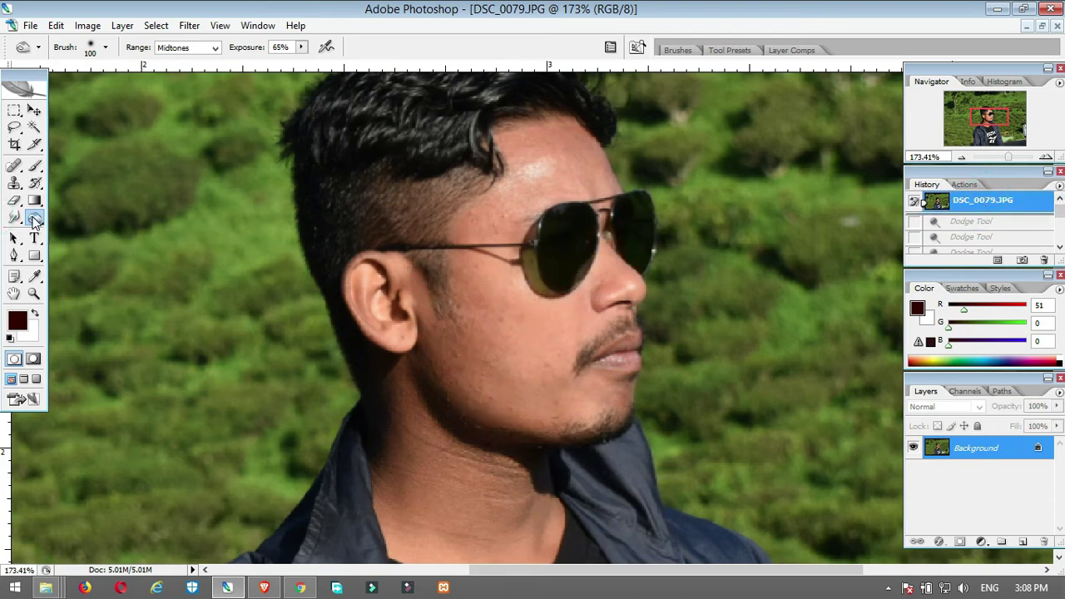
# - Saturate the jacket collar and shoulder with the Sponge Tool using a size 80 brush and 50% flow
pyautogui.moveTo(33, 220); pyautogui.dragTo(102, 244)
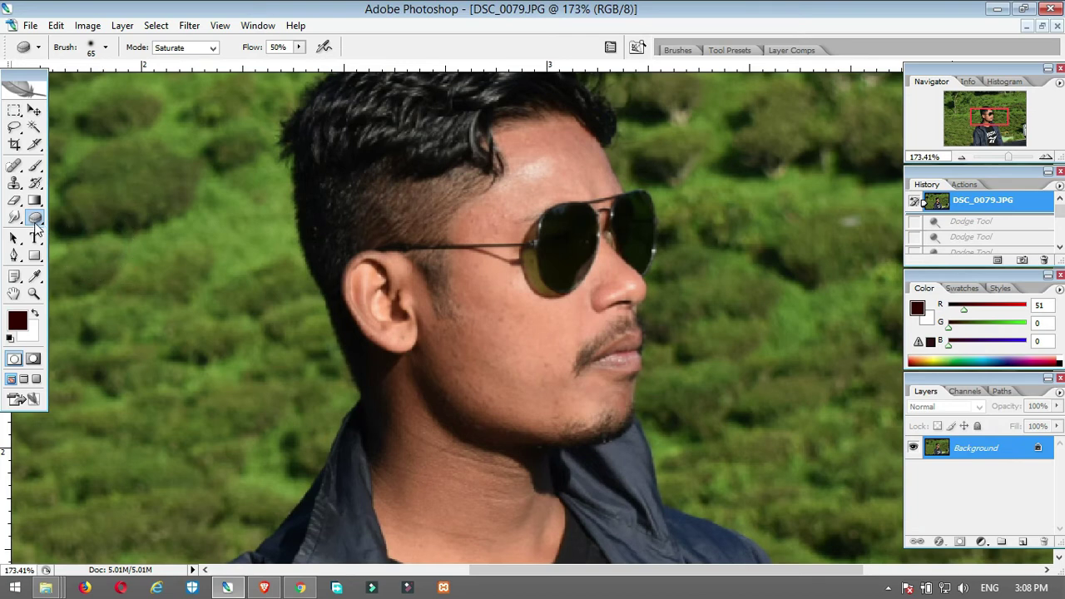
pyautogui.moveTo(35, 228); pyautogui.dragTo(77, 247)
pyautogui.moveTo(466, 403); pyautogui.dragTo(456, 255)
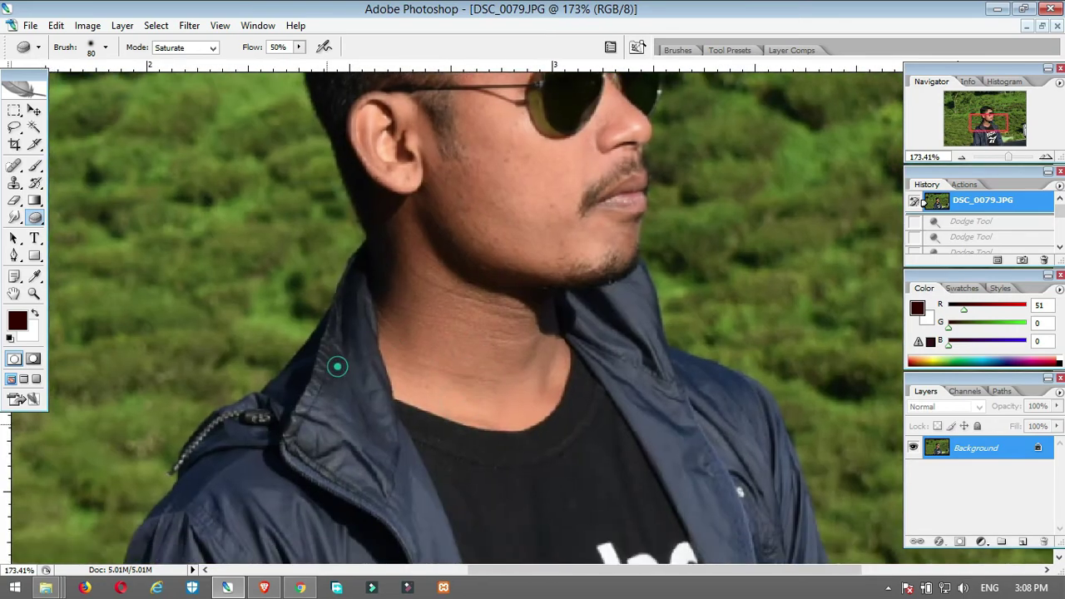
pyautogui.moveTo(337, 366)
pyautogui.mouseDown()
pyautogui.moveTo(345, 350)
pyautogui.moveTo(329, 428)
pyautogui.mouseUp()
pyautogui.moveTo(245, 432); pyautogui.dragTo(191, 522)
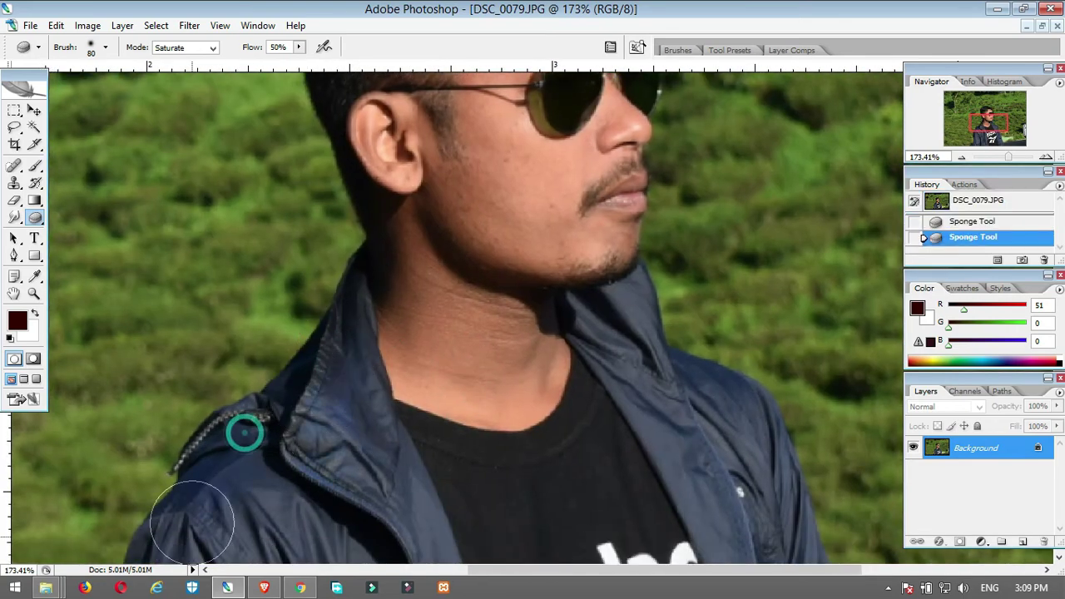
# - Raise the Sponge Tool flow to 100% and saturate the jacket's shoulder and upper sleeve
pyautogui.moveTo(299, 51); pyautogui.dragTo(361, 72)
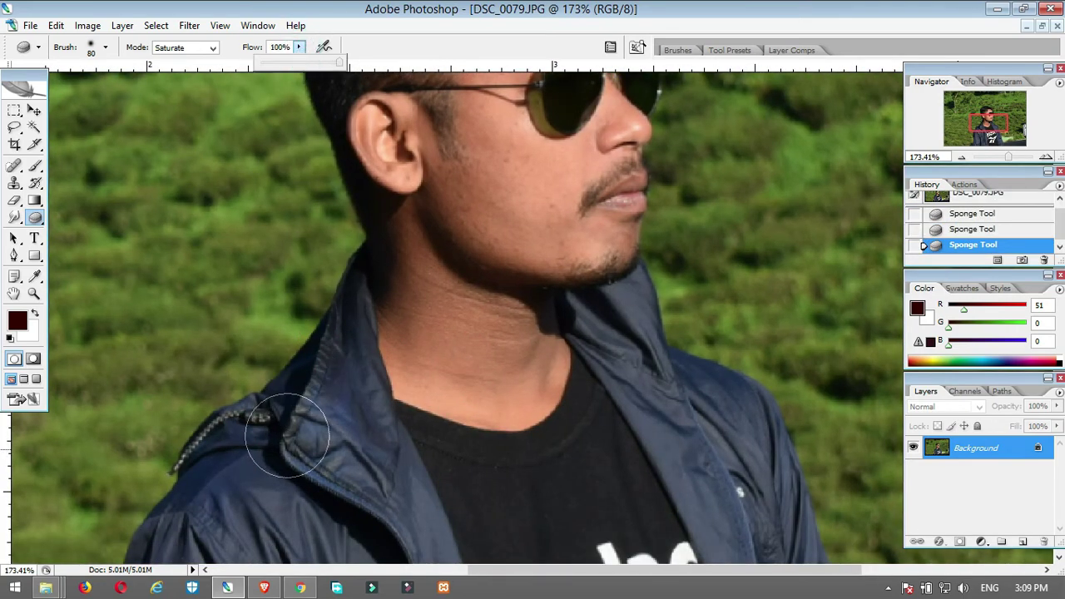
pyautogui.moveTo(286, 433)
pyautogui.mouseDown()
pyautogui.moveTo(230, 496)
pyautogui.moveTo(232, 460)
pyautogui.moveTo(190, 532)
pyautogui.mouseUp()
pyautogui.scroll(-5, 218, 476)
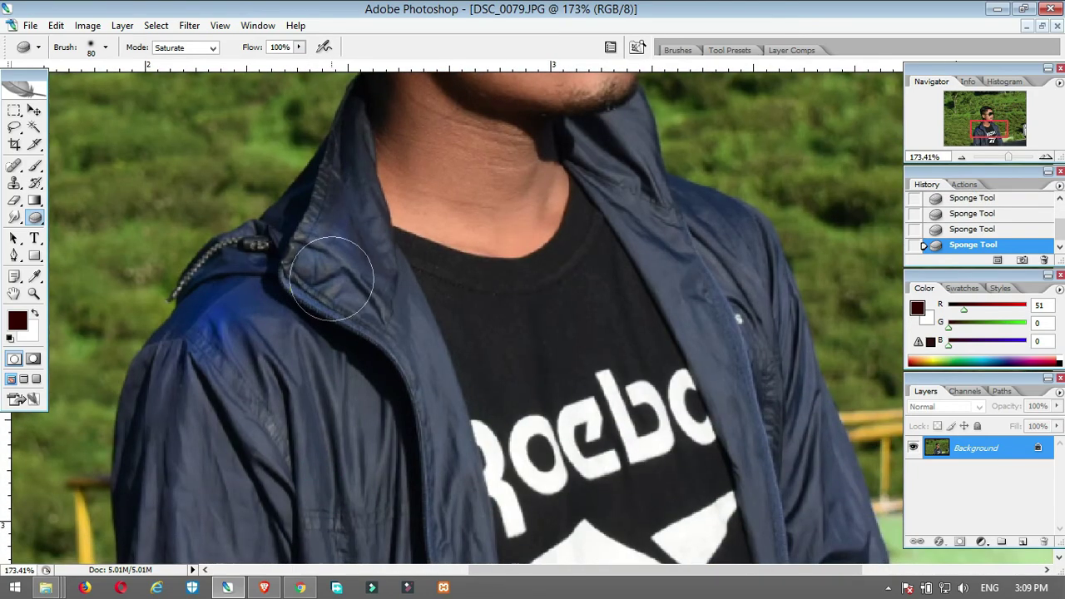
pyautogui.moveTo(263, 318); pyautogui.dragTo(213, 353)
pyautogui.moveTo(169, 392); pyautogui.dragTo(153, 461)
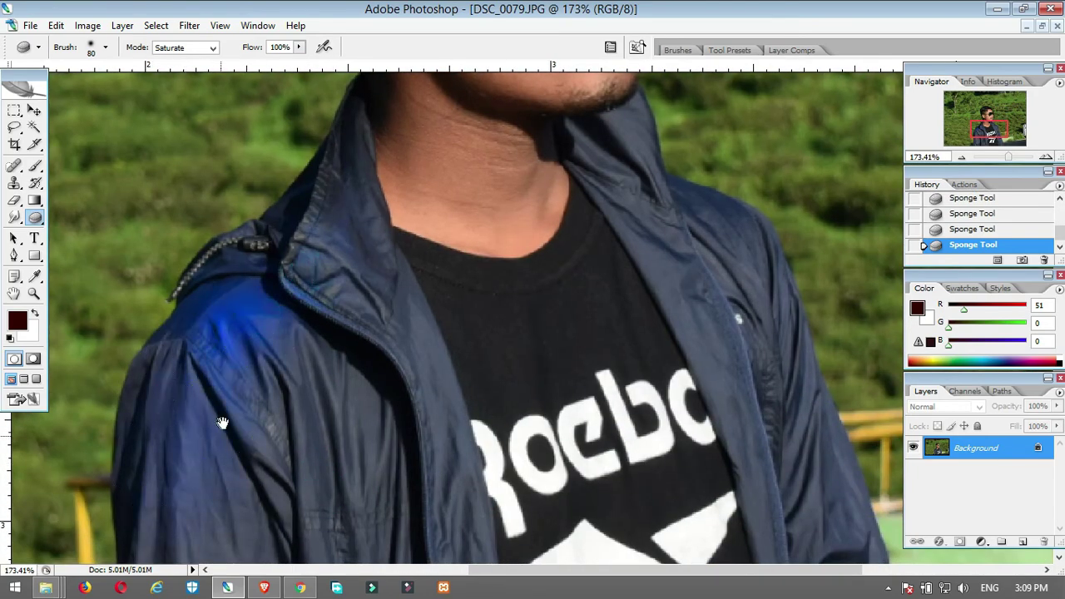
# - Saturate the length of the jacket sleeve with the Sponge Tool at 100% flow
pyautogui.moveTo(223, 423); pyautogui.dragTo(258, 296)
pyautogui.moveTo(204, 244); pyautogui.dragTo(193, 453)
pyautogui.moveTo(180, 280); pyautogui.dragTo(201, 508)
pyautogui.moveTo(266, 255); pyautogui.dragTo(243, 459)
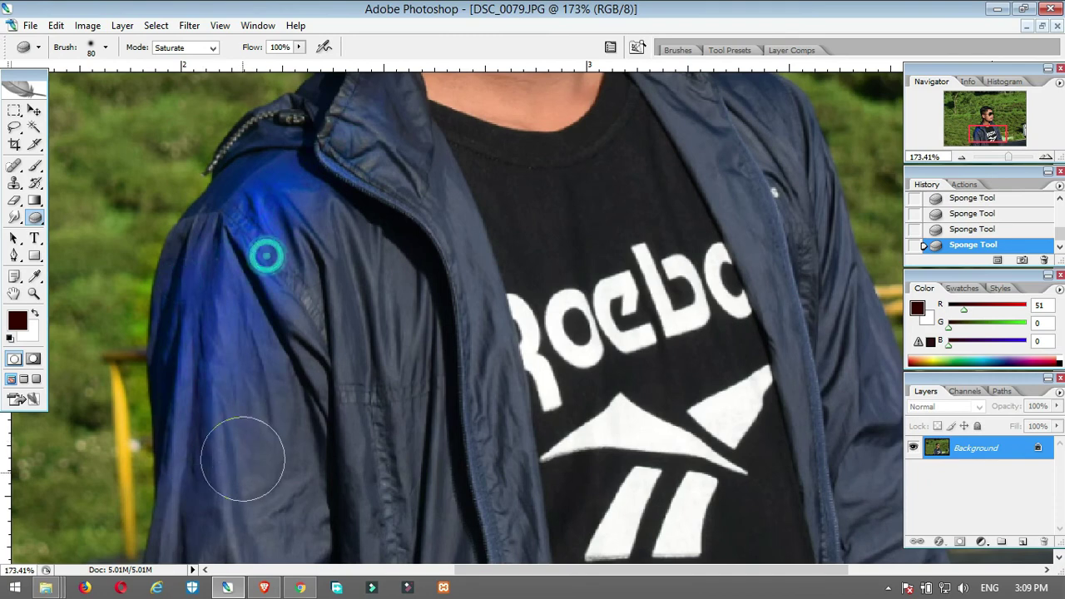
pyautogui.moveTo(361, 190); pyautogui.dragTo(383, 121)
pyautogui.moveTo(421, 272); pyautogui.dragTo(383, 267)
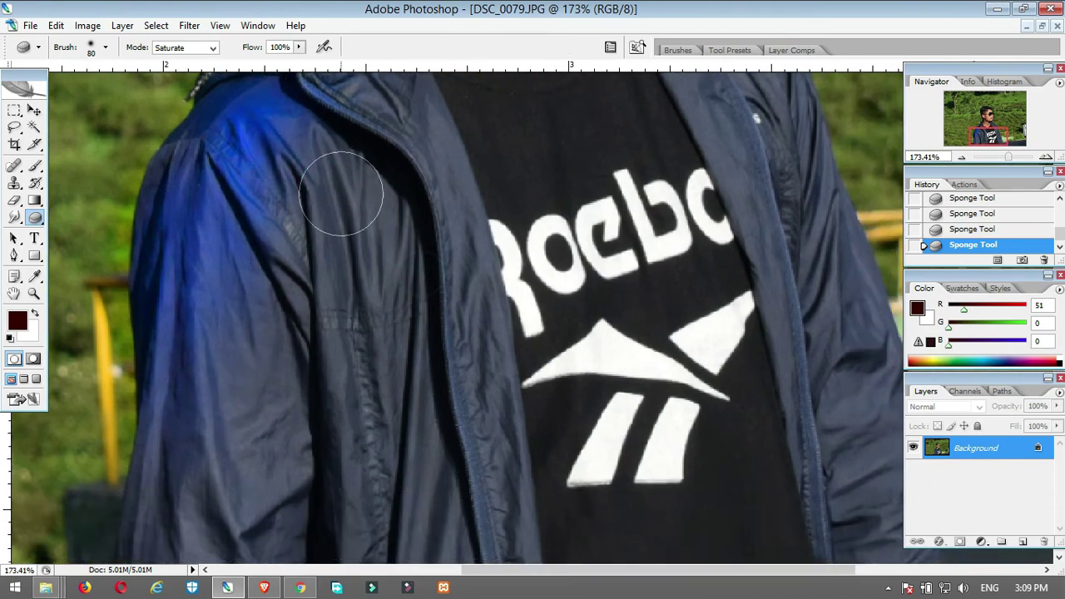
pyautogui.moveTo(297, 204); pyautogui.dragTo(259, 396)
pyautogui.moveTo(267, 291); pyautogui.dragTo(246, 503)
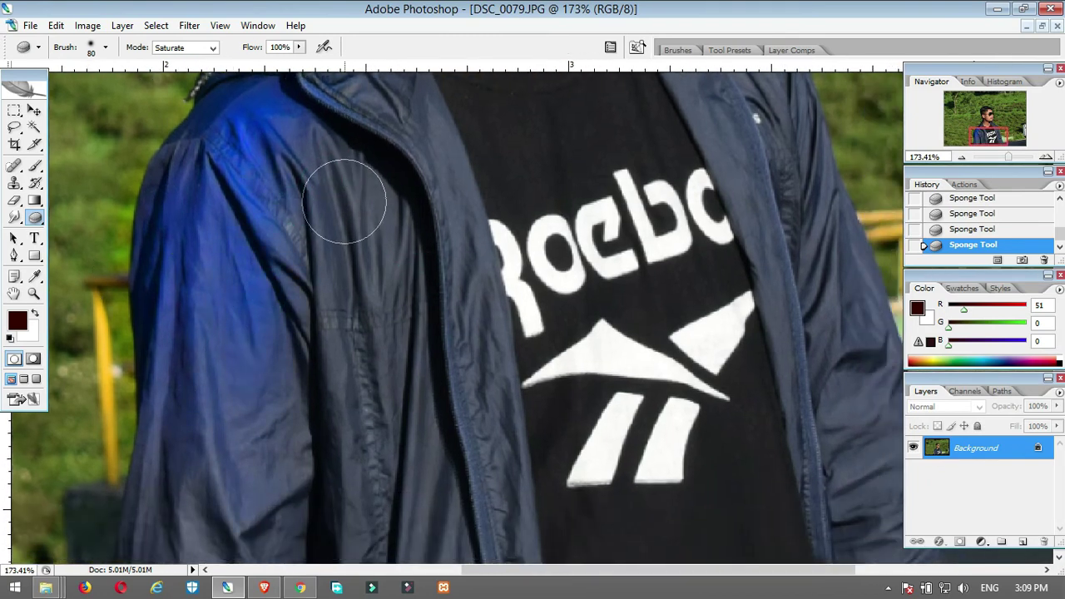
# - Switch the Sponge Tool to Desaturate mode and mute the blue on the jacket's shoulder and sleeve
pyautogui.click(210, 48)
pyautogui.click(172, 62)
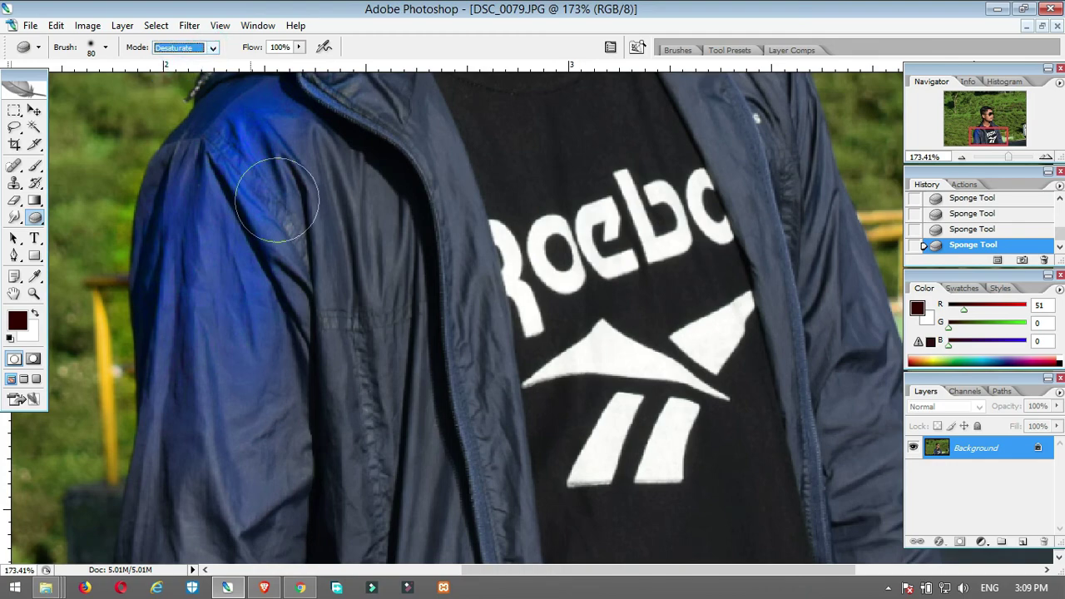
pyautogui.moveTo(242, 213); pyautogui.dragTo(228, 433)
pyautogui.moveTo(295, 197); pyautogui.dragTo(278, 351)
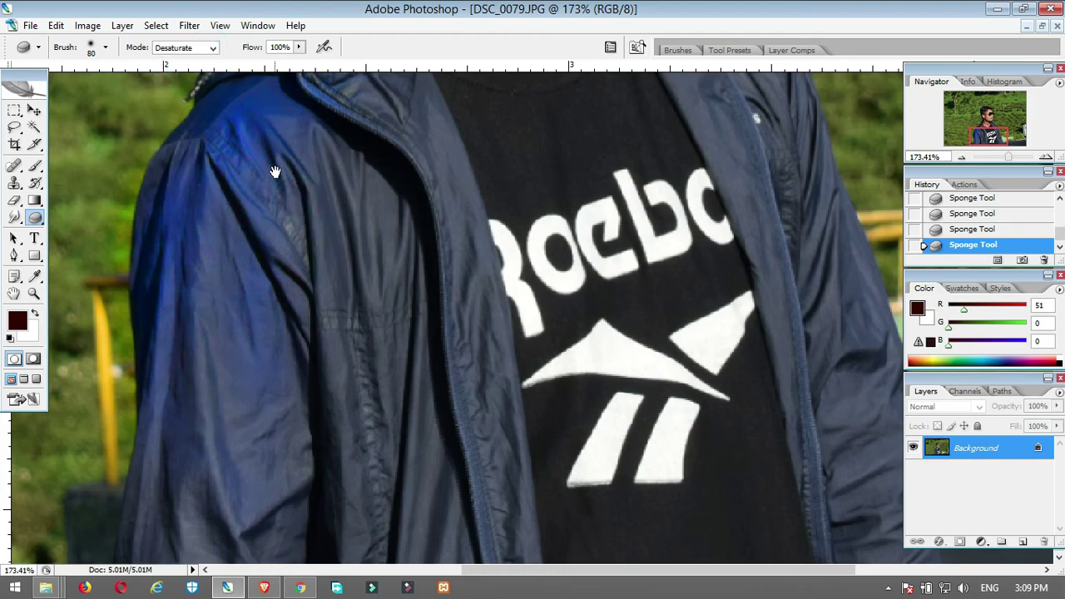
pyautogui.moveTo(274, 171)
pyautogui.mouseDown()
pyautogui.moveTo(347, 396)
pyautogui.moveTo(340, 386)
pyautogui.mouseUp()
pyautogui.moveTo(360, 262)
pyautogui.mouseDown()
pyautogui.moveTo(273, 415)
pyautogui.moveTo(253, 534)
pyautogui.mouseUp()
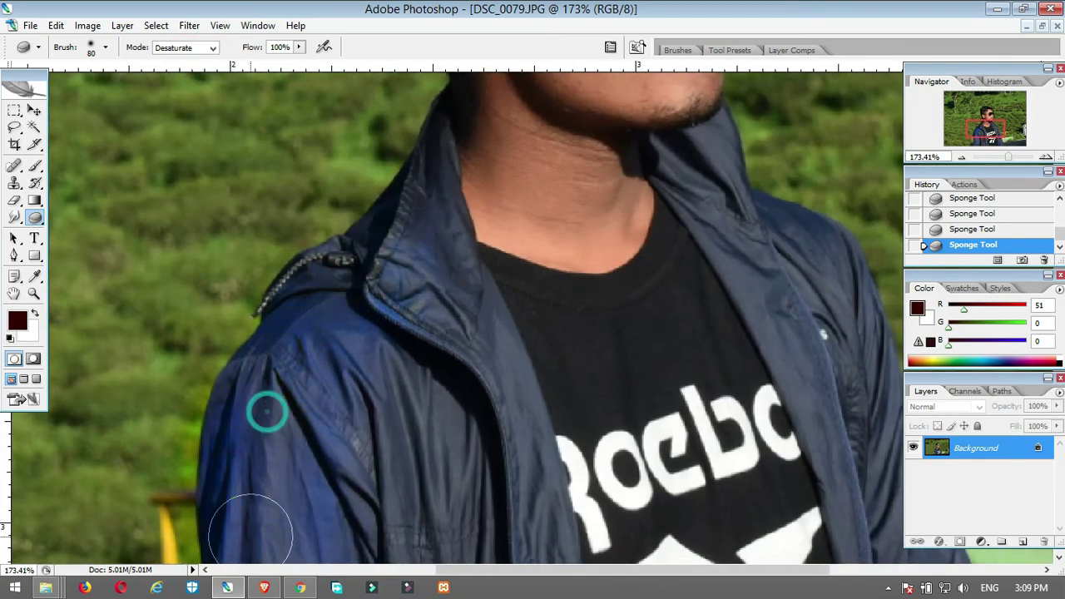
pyautogui.moveTo(335, 452); pyautogui.dragTo(316, 276)
pyautogui.moveTo(210, 279); pyautogui.dragTo(211, 448)
pyautogui.moveTo(367, 200); pyautogui.dragTo(336, 382)
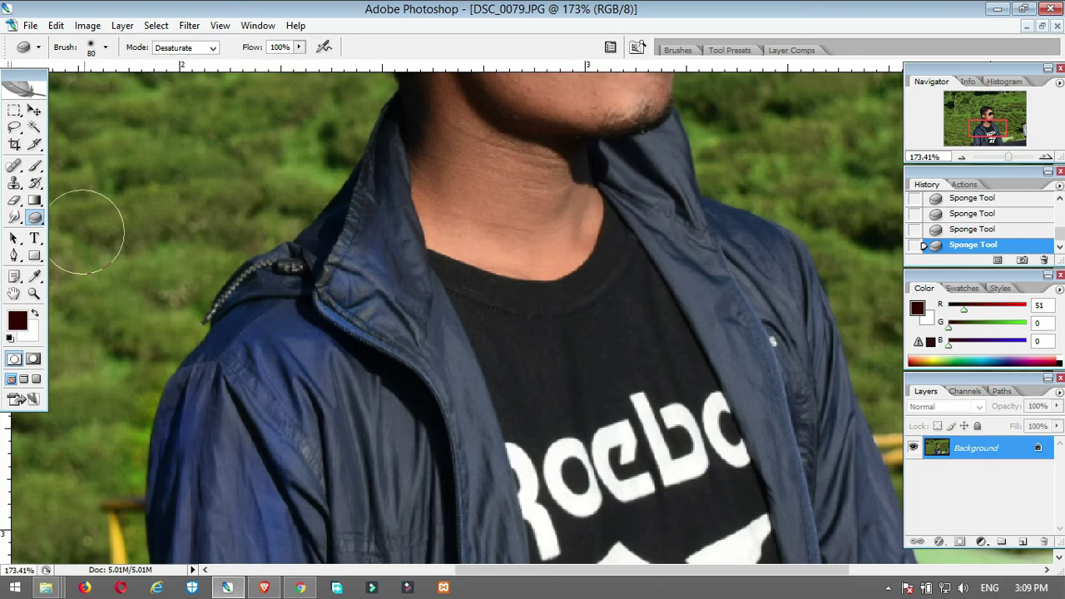
# - Lighten the lower cheek below the ear with the Dodge Tool at Highlights range and 15% exposure
pyautogui.rightClick(35, 218)
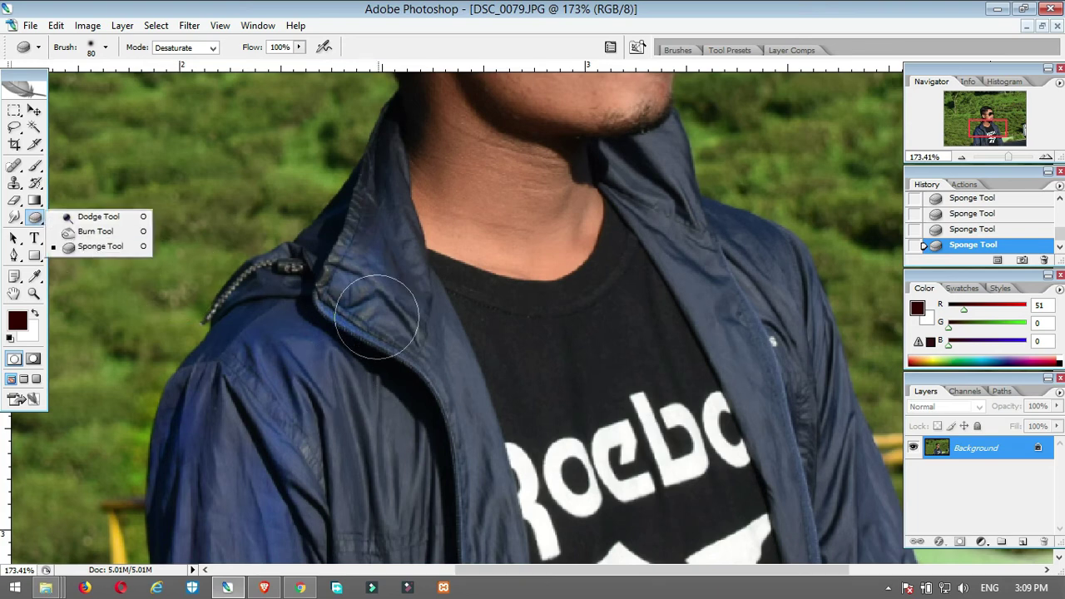
pyautogui.click(94, 216)
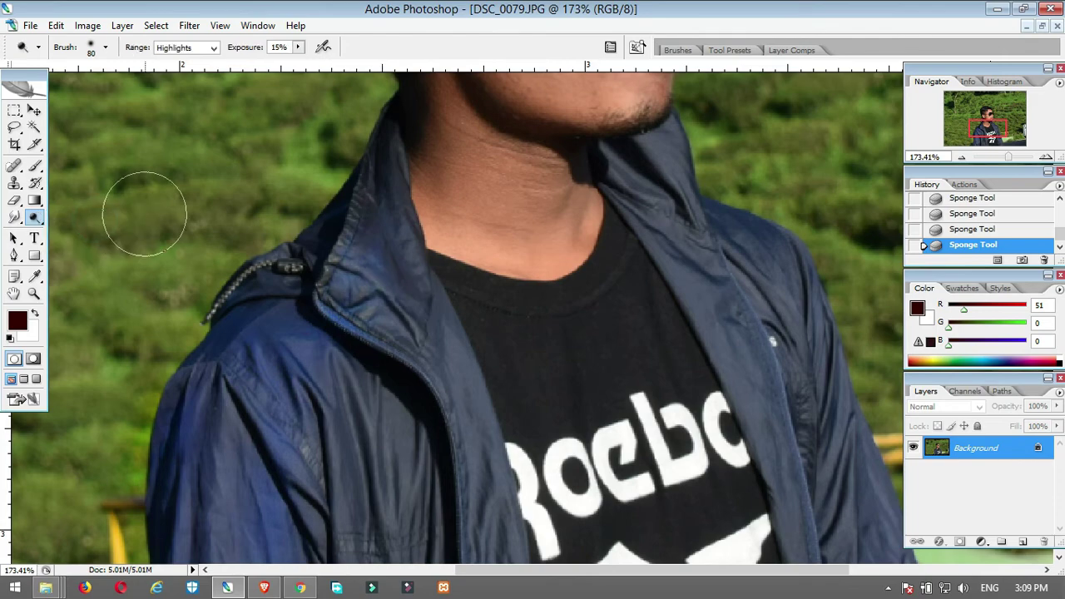
pyautogui.moveTo(422, 292); pyautogui.dragTo(330, 439)
pyautogui.moveTo(313, 350); pyautogui.dragTo(274, 421)
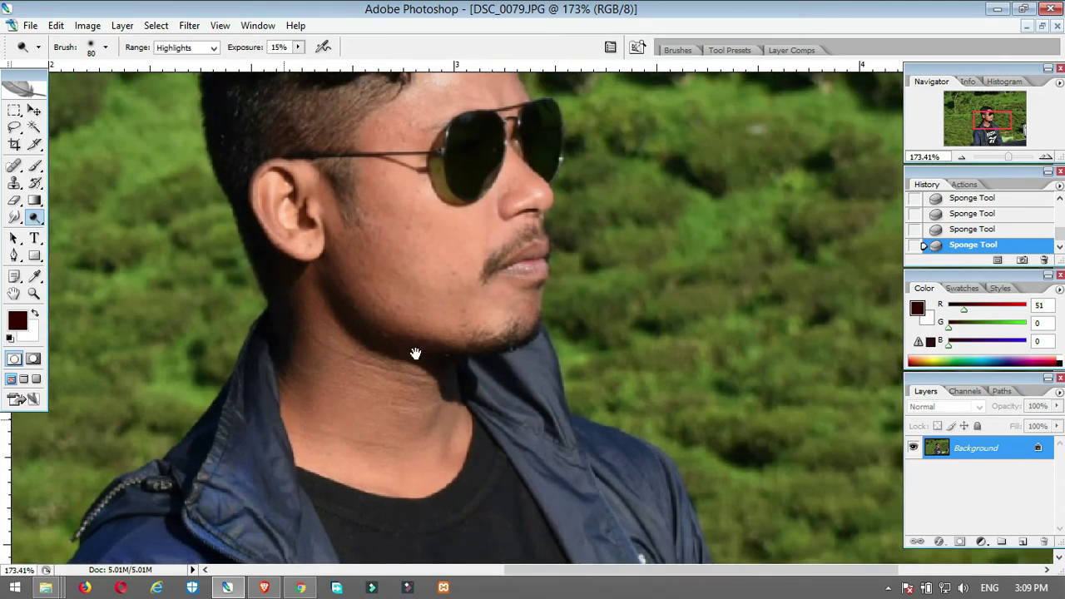
pyautogui.moveTo(428, 311); pyautogui.dragTo(394, 391)
pyautogui.scroll(2, 391, 293)
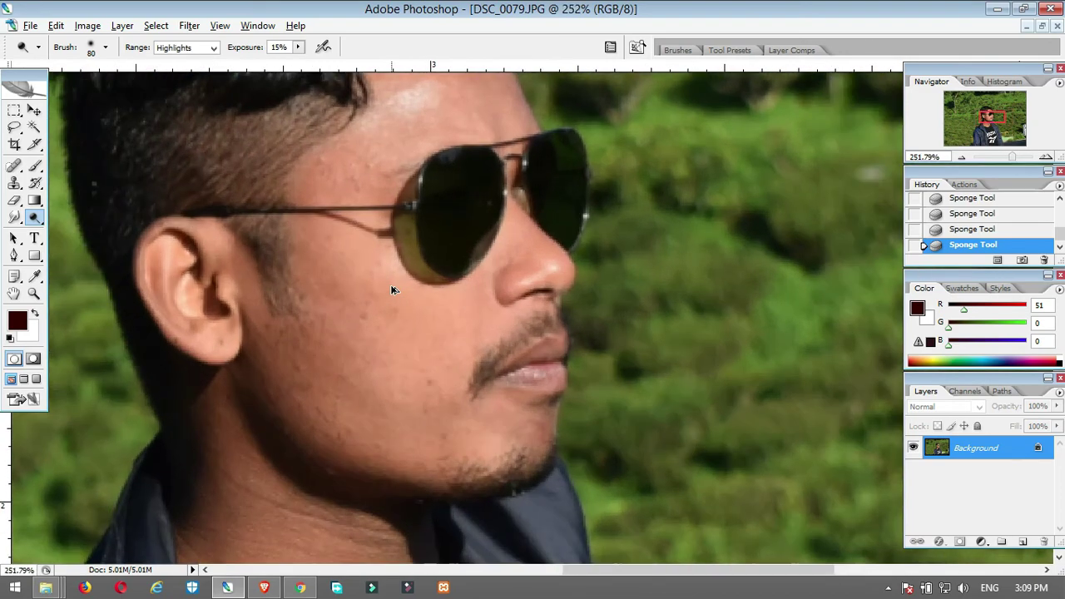
pyautogui.scroll(-1, 392, 289)
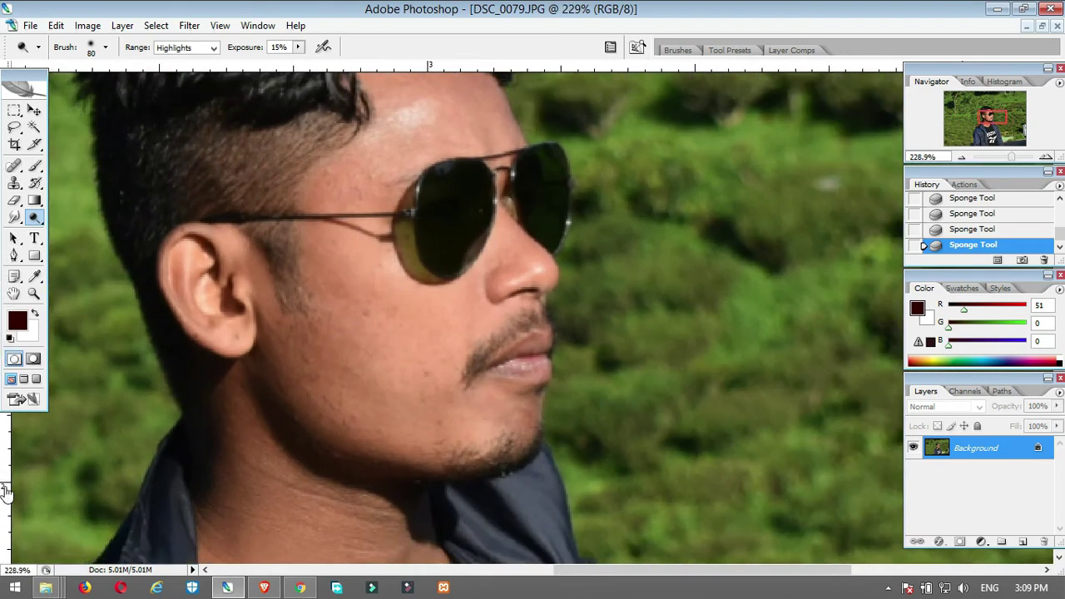
pyautogui.moveTo(36, 218); pyautogui.dragTo(95, 215)
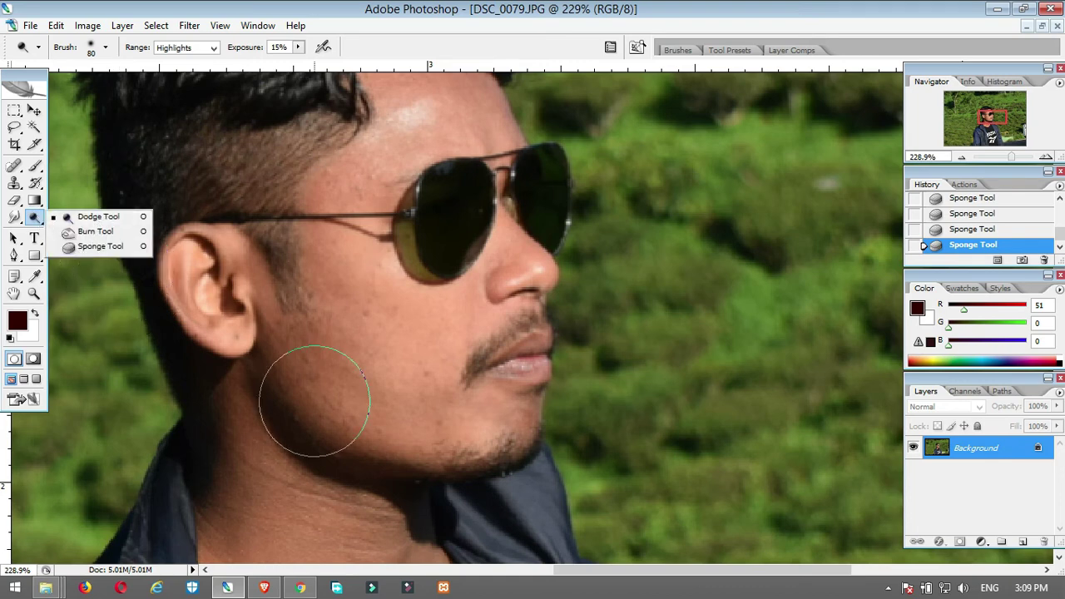
pyautogui.click(278, 387)
pyautogui.moveTo(299, 403)
pyautogui.mouseDown()
pyautogui.moveTo(337, 437)
pyautogui.moveTo(321, 392)
pyautogui.mouseUp()
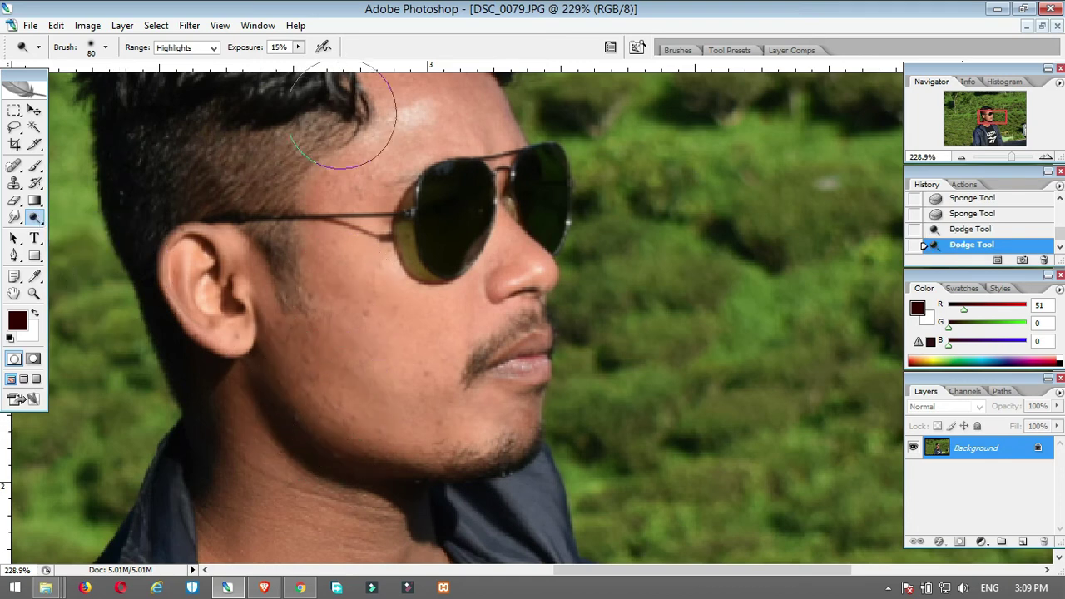
# - Raise the Dodge Tool exposure to 50%, lighten the lower cheek, jaw and neck, and undo the last stroke
pyautogui.click(299, 47)
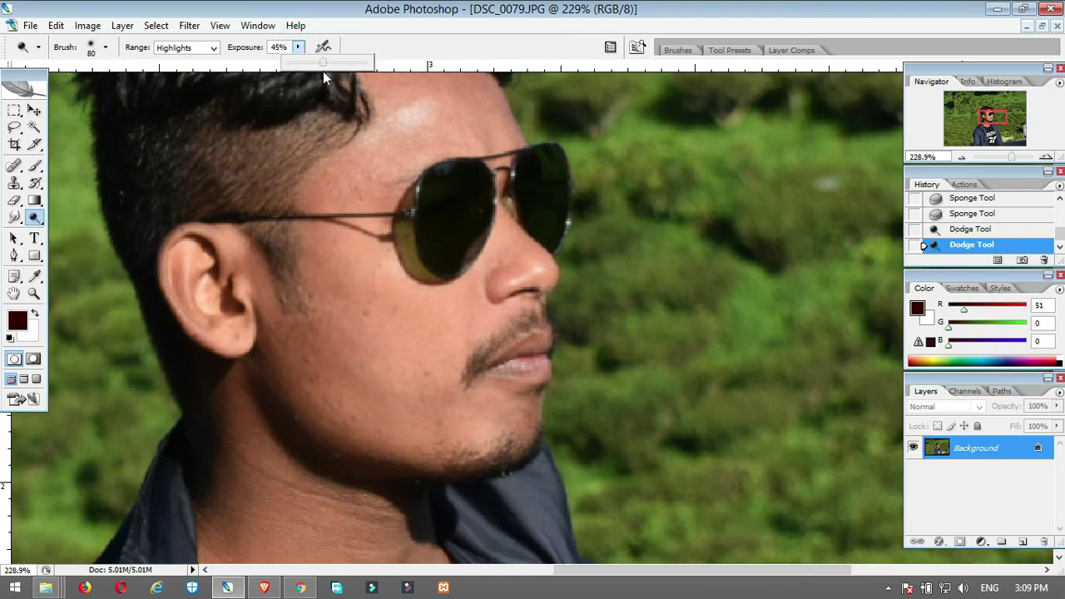
pyautogui.click(319, 384)
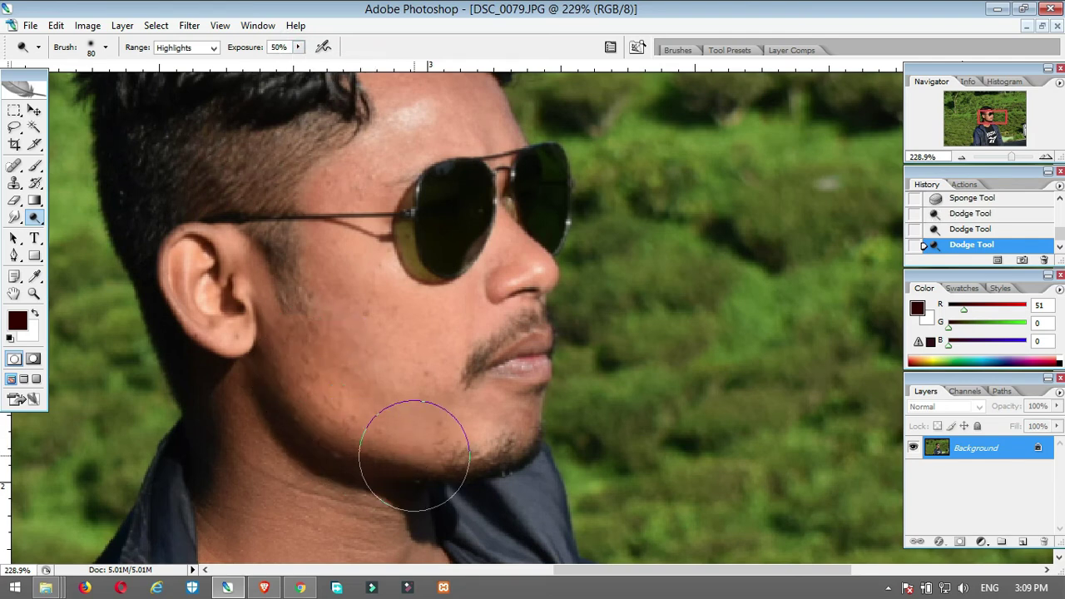
pyautogui.click(408, 460)
pyautogui.click(416, 494)
pyautogui.click(357, 499)
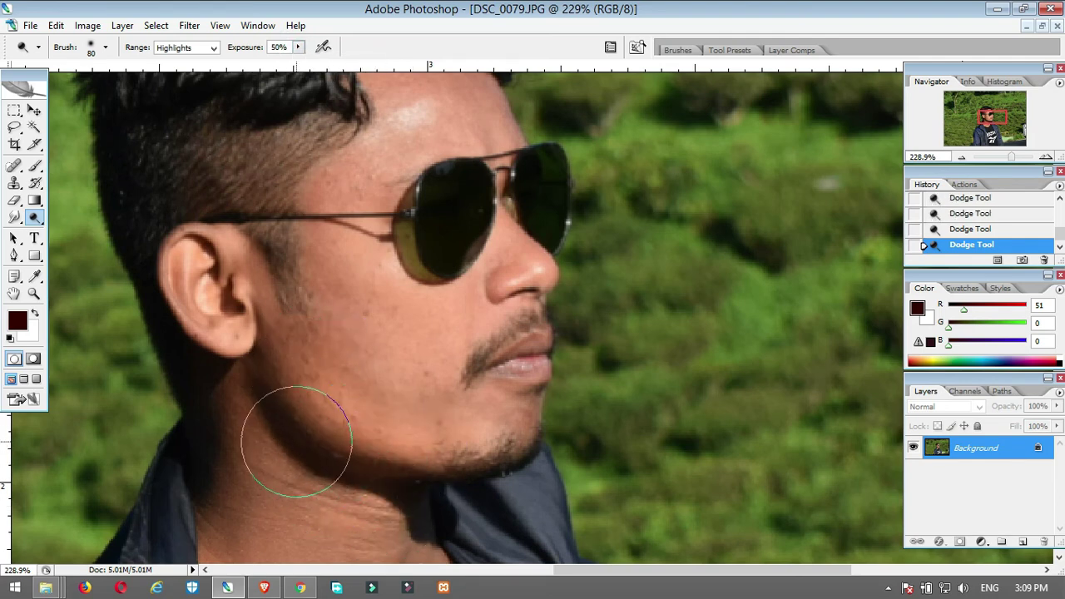
pyautogui.hotkey('ctrl', 'z')
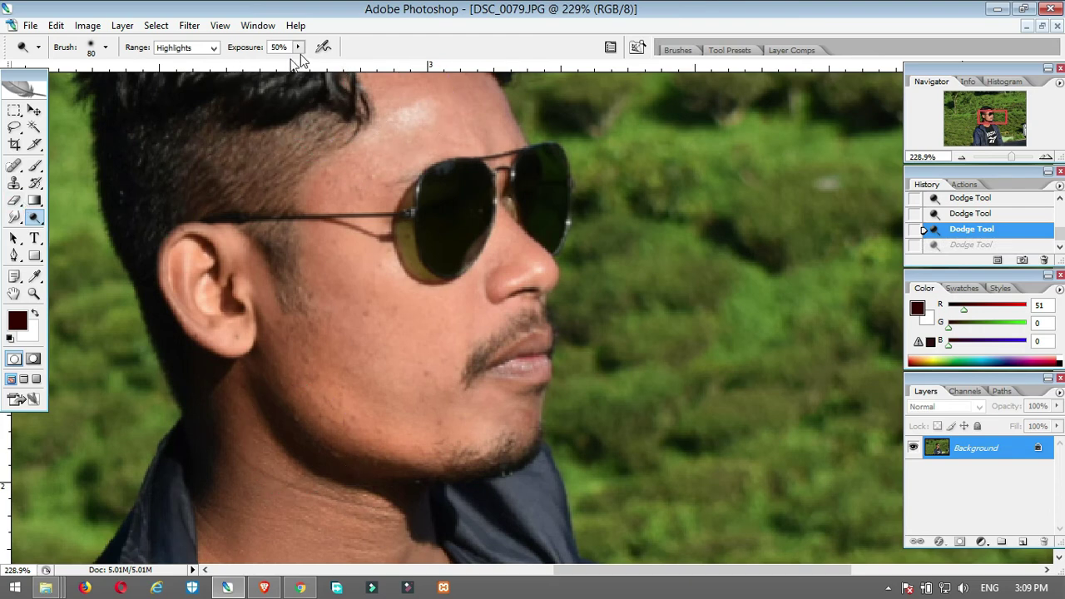
# - Darken the T-shirt around the logo lettering with the Burn Tool at Midtones range and 65% exposure
pyautogui.click(34, 216)
pyautogui.click(96, 233)
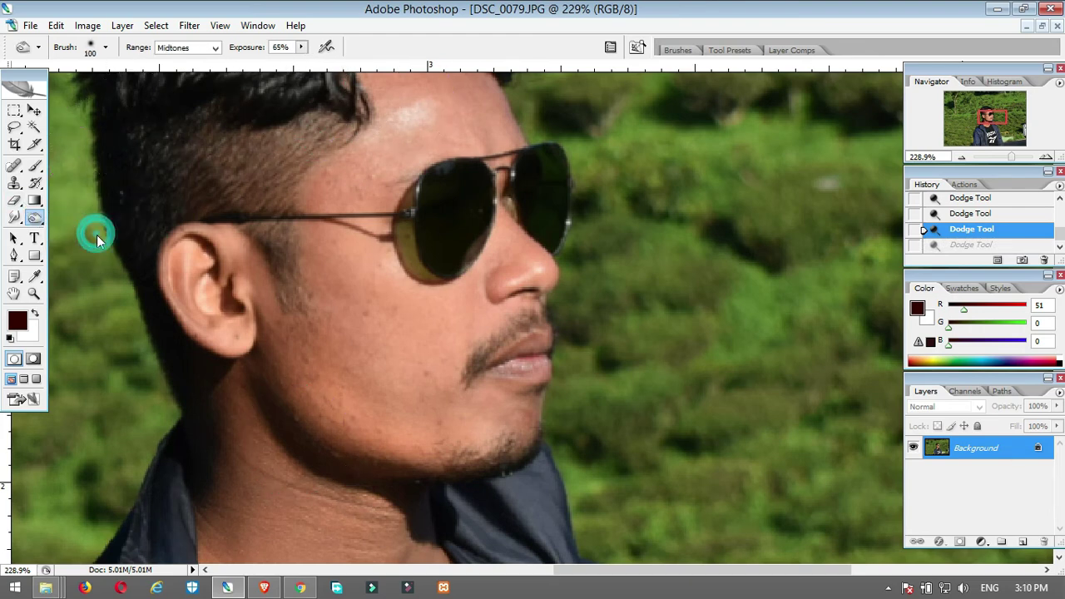
pyautogui.moveTo(412, 368)
pyautogui.mouseDown()
pyautogui.moveTo(395, 181)
pyautogui.moveTo(412, 184)
pyautogui.mouseUp()
pyautogui.moveTo(494, 292); pyautogui.dragTo(291, 259)
pyautogui.scroll(-5, 399, 279)
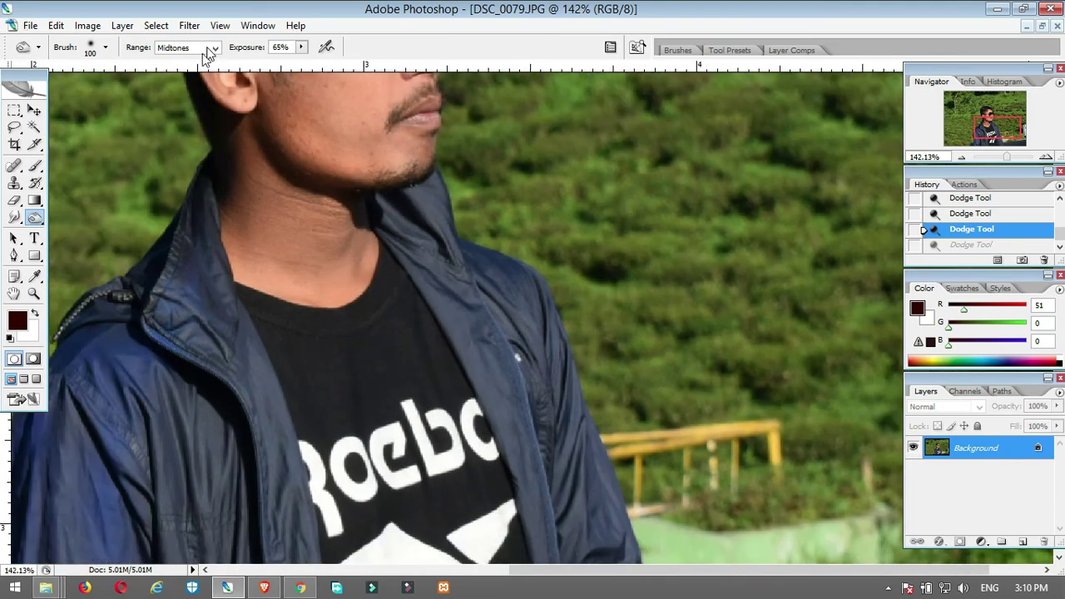
pyautogui.click(34, 218)
pyautogui.click(90, 236)
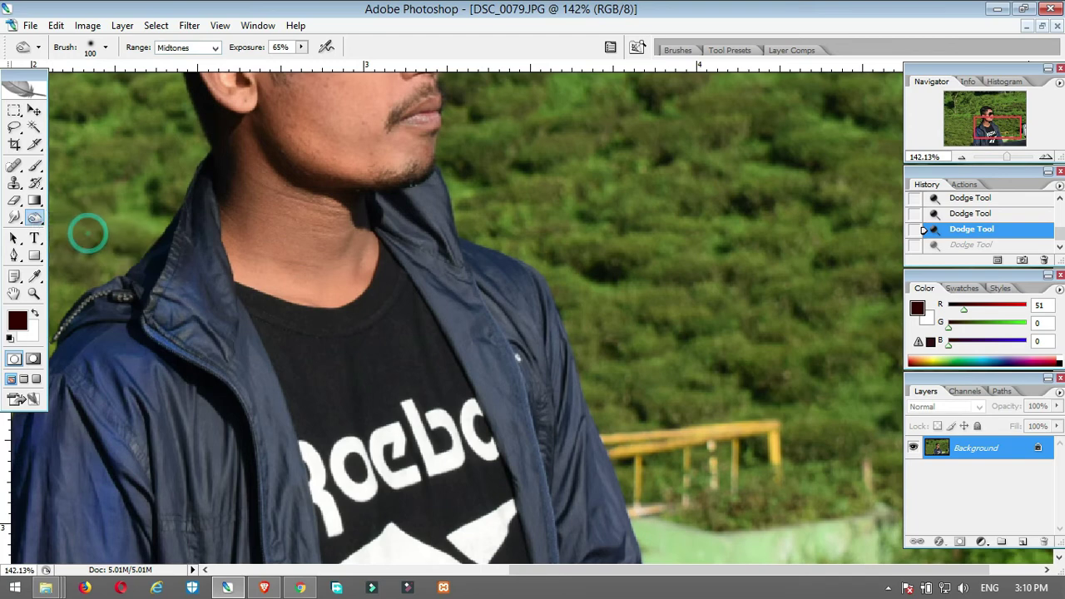
pyautogui.click(197, 48)
pyautogui.click(186, 77)
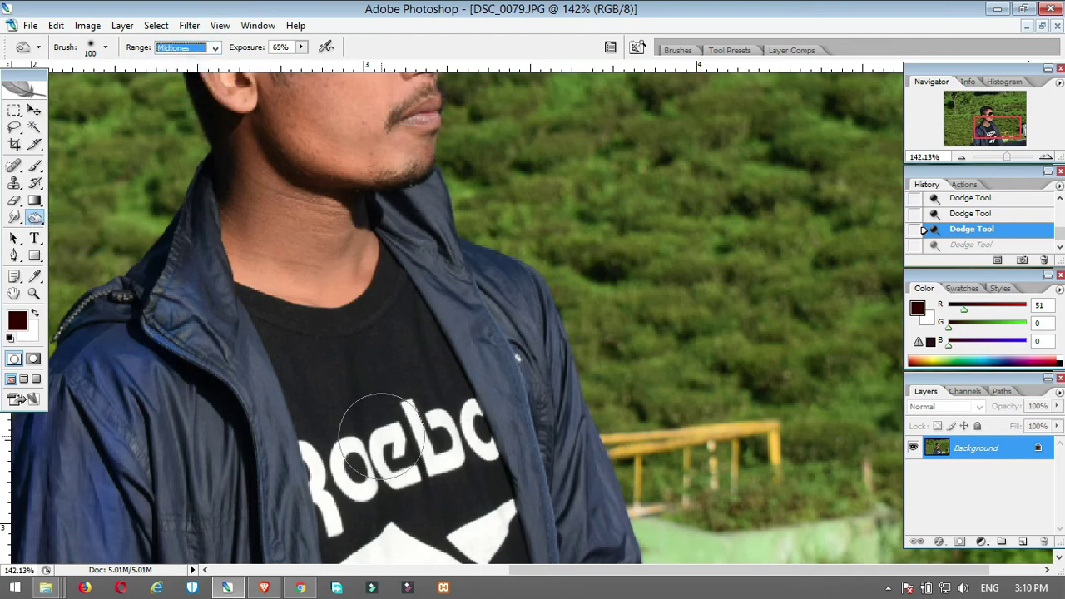
pyautogui.moveTo(366, 383); pyautogui.dragTo(408, 504)
pyautogui.moveTo(318, 378)
pyautogui.mouseDown()
pyautogui.moveTo(324, 447)
pyautogui.moveTo(344, 499)
pyautogui.mouseUp()
pyautogui.moveTo(391, 355); pyautogui.dragTo(488, 487)
pyautogui.moveTo(470, 446); pyautogui.dragTo(478, 524)
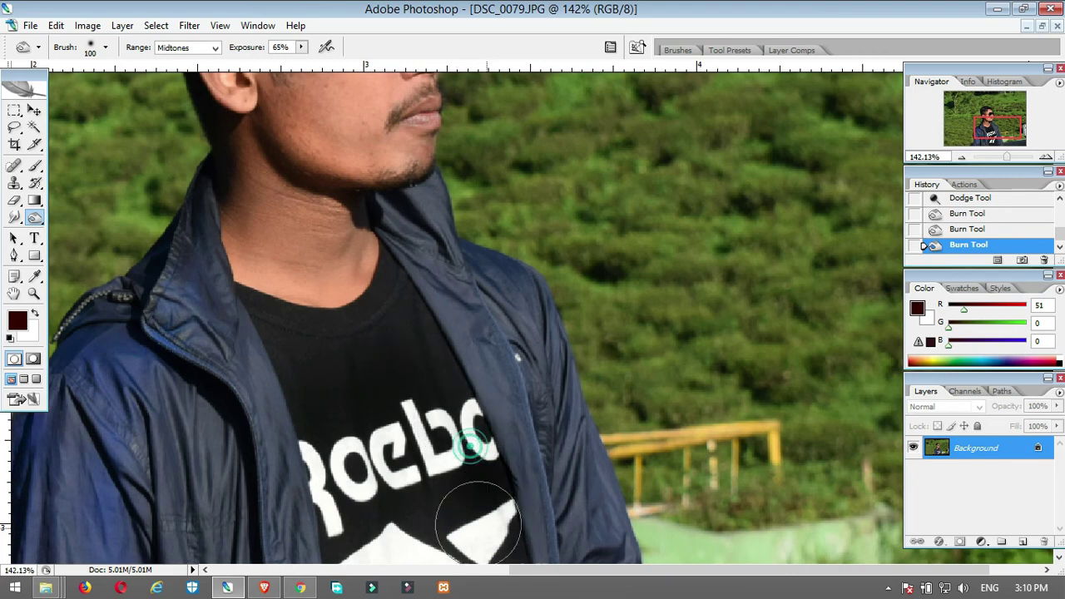
pyautogui.click(291, 366)
# - Switch the Burn Tool range to Shadows and deepen the black of the T-shirt's chest and collar area
pyautogui.click(202, 47)
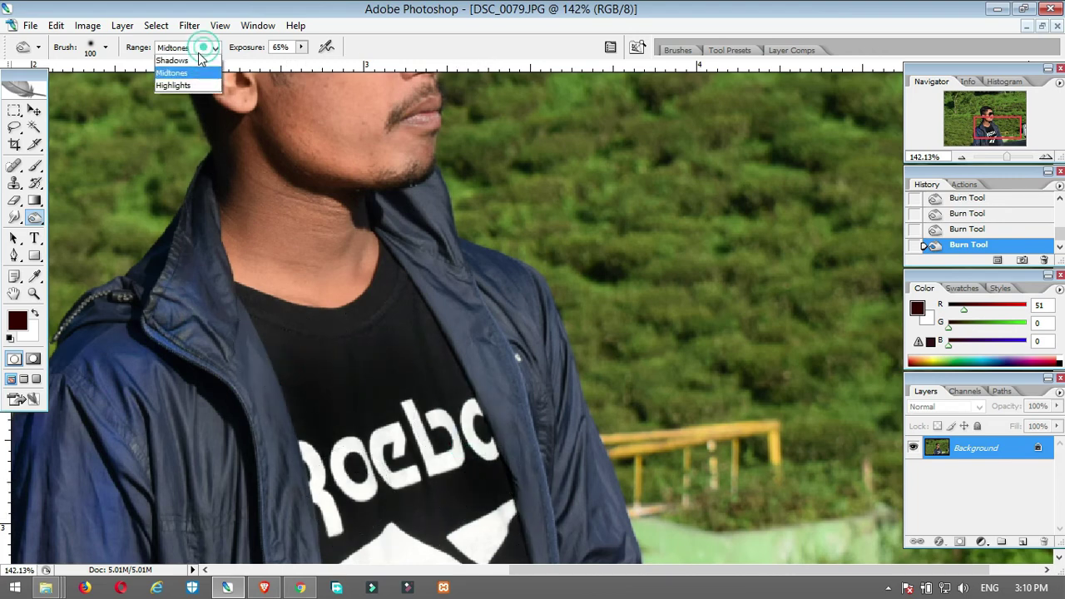
pyautogui.click(184, 57)
pyautogui.moveTo(333, 421); pyautogui.dragTo(391, 462)
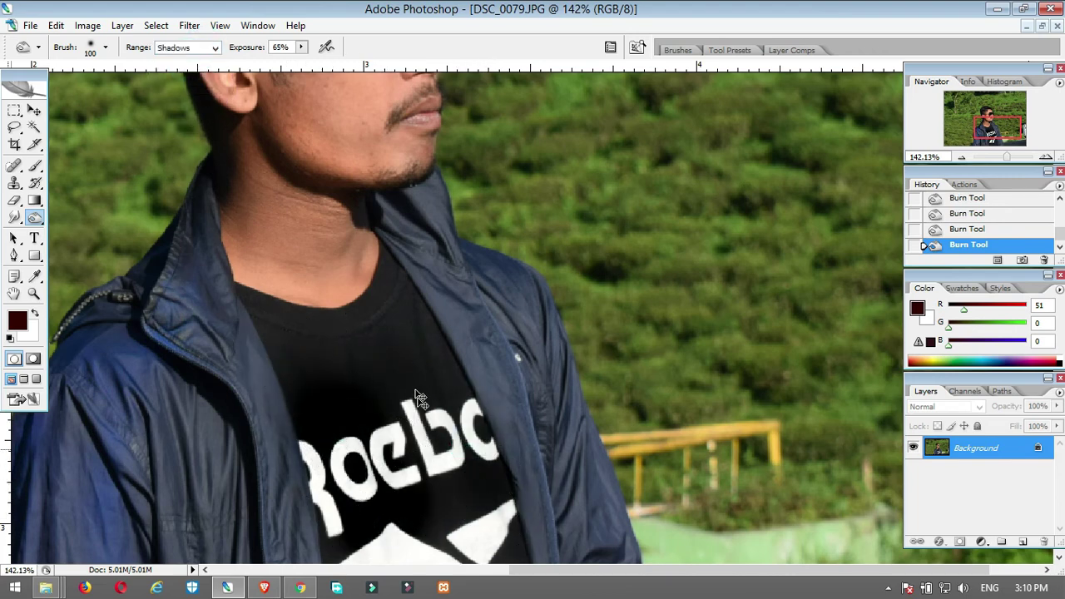
pyautogui.moveTo(405, 395); pyautogui.dragTo(458, 528)
pyautogui.moveTo(452, 413); pyautogui.dragTo(478, 468)
pyautogui.moveTo(395, 342)
pyautogui.mouseDown()
pyautogui.moveTo(273, 349)
pyautogui.moveTo(276, 365)
pyautogui.mouseUp()
pyautogui.moveTo(423, 271); pyautogui.dragTo(409, 326)
# - Burn the remaining shadows of the T-shirt around the lettering and the lower logo shapes
pyautogui.press('space')
pyautogui.moveTo(437, 438); pyautogui.dragTo(403, 215)
pyautogui.press('space')
pyautogui.moveTo(322, 337)
pyautogui.mouseDown()
pyautogui.moveTo(346, 516)
pyautogui.moveTo(334, 184)
pyautogui.mouseUp()
pyautogui.moveTo(387, 358)
pyautogui.mouseDown()
pyautogui.moveTo(436, 496)
pyautogui.moveTo(345, 511)
pyautogui.mouseUp()
pyautogui.moveTo(297, 439); pyautogui.dragTo(349, 490)
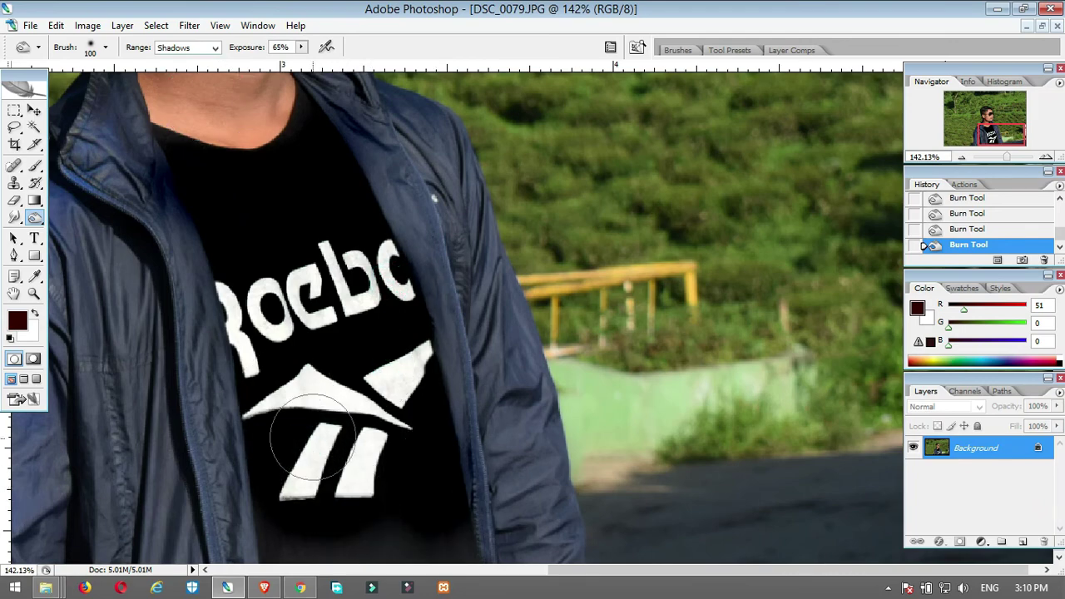
# - Set the Burn Tool range to Midtones and darken the jacket's front panel, shoulder and sleeve
pyautogui.scroll(-5, 348, 431)
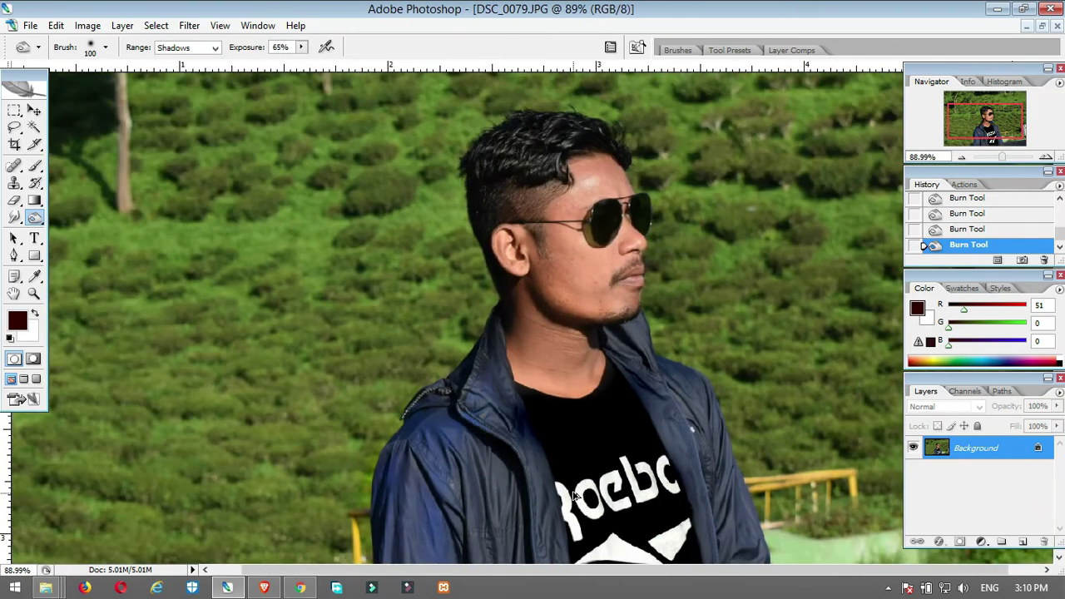
pyautogui.scroll(2, 574, 495)
pyautogui.click(215, 50)
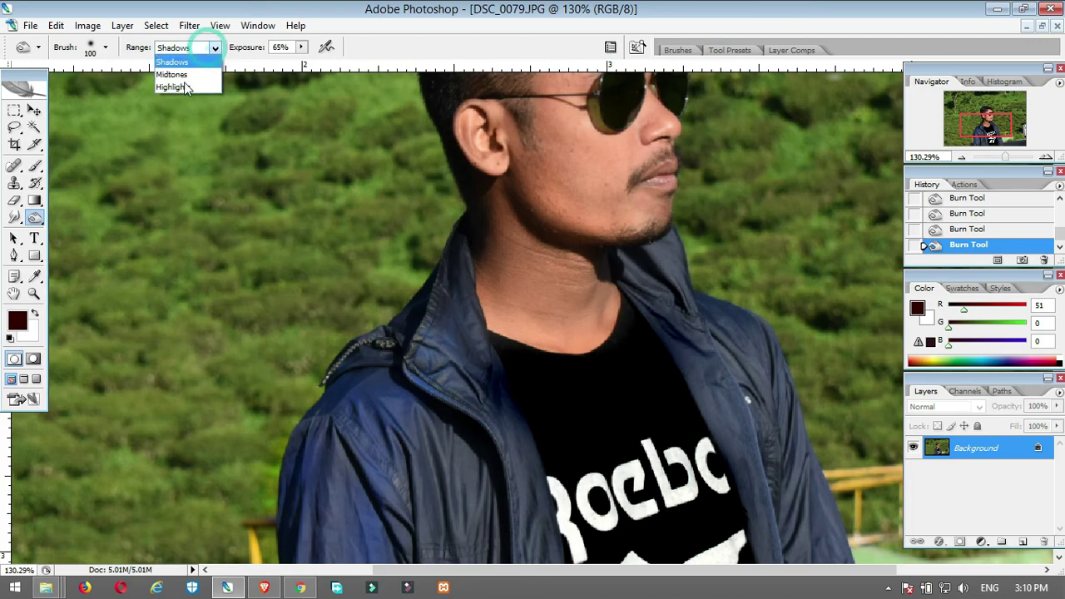
pyautogui.click(177, 73)
pyautogui.moveTo(484, 373); pyautogui.dragTo(261, 247)
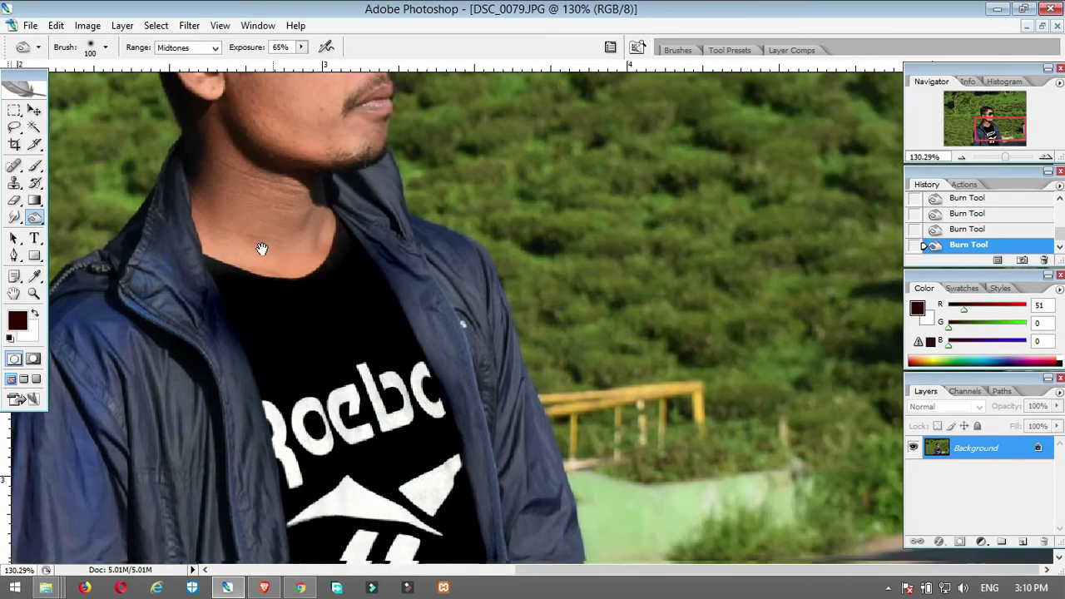
pyautogui.moveTo(192, 363); pyautogui.dragTo(231, 511)
pyautogui.moveTo(211, 301); pyautogui.dragTo(256, 558)
pyautogui.moveTo(134, 361)
pyautogui.mouseDown()
pyautogui.moveTo(123, 460)
pyautogui.moveTo(100, 501)
pyautogui.mouseUp()
pyautogui.moveTo(99, 258); pyautogui.dragTo(88, 469)
pyautogui.moveTo(209, 388); pyautogui.dragTo(363, 347)
pyautogui.moveTo(234, 308); pyautogui.dragTo(213, 456)
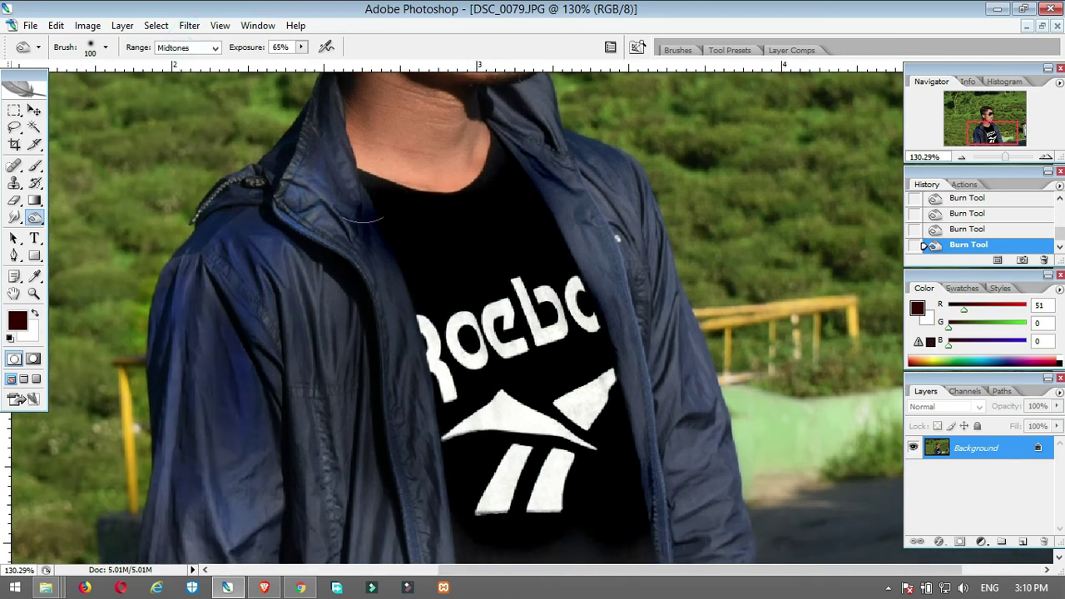
# - Set the Burn Tool range to Highlights and darken the white T-shirt logo to grey
pyautogui.click(212, 47)
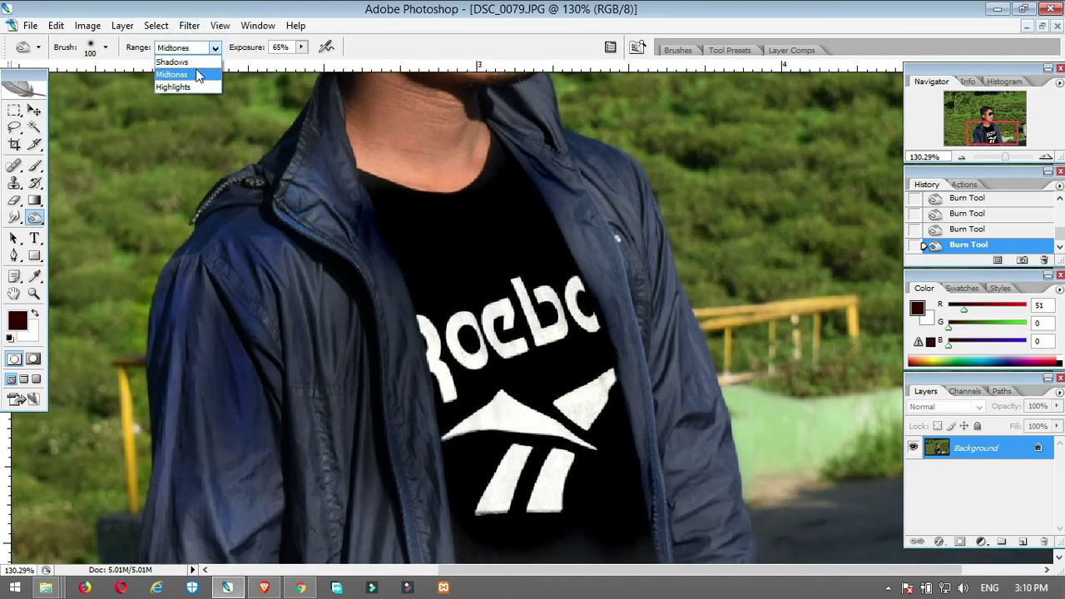
pyautogui.click(190, 87)
pyautogui.moveTo(452, 304)
pyautogui.mouseDown()
pyautogui.moveTo(446, 273)
pyautogui.moveTo(522, 300)
pyautogui.moveTo(559, 261)
pyautogui.moveTo(442, 349)
pyautogui.mouseUp()
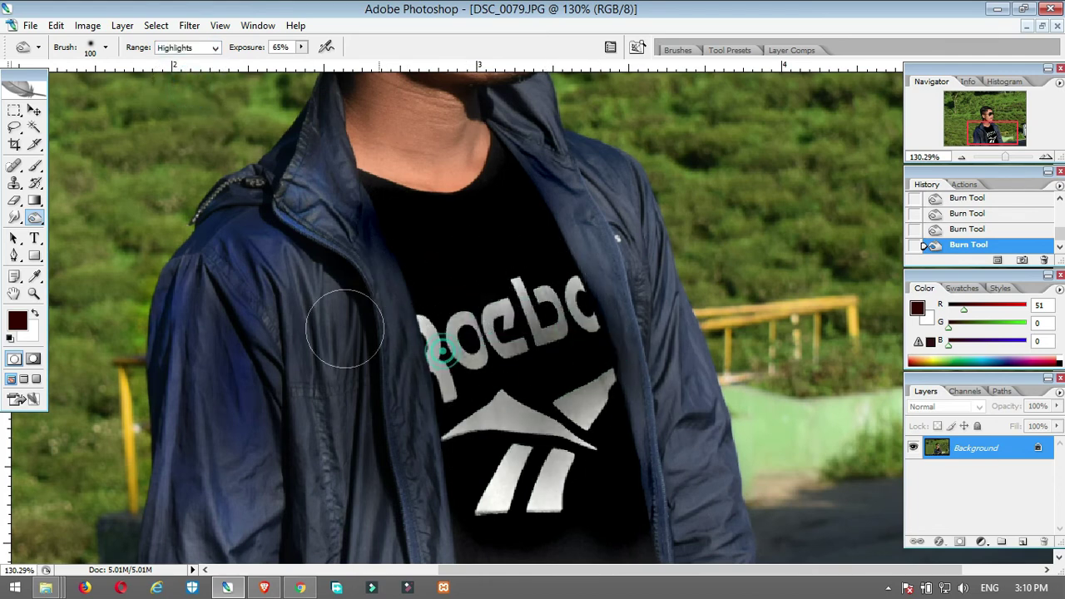
# - Switch the Burn Tool range to Shadows and back to Midtones, keeping the Burn Tool selected
pyautogui.click(187, 50)
pyautogui.click(176, 61)
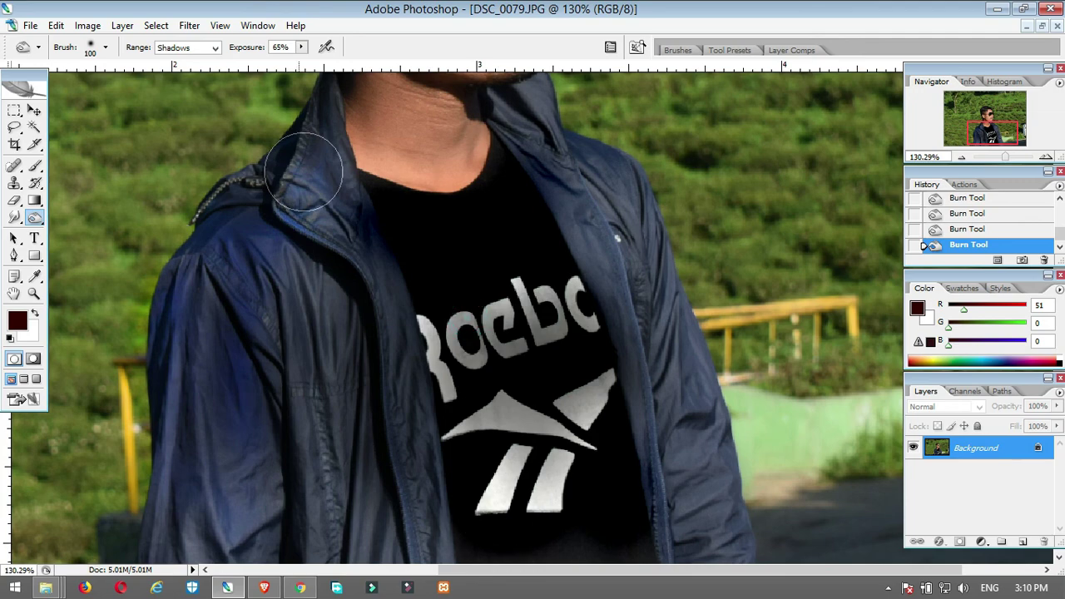
pyautogui.click(210, 47)
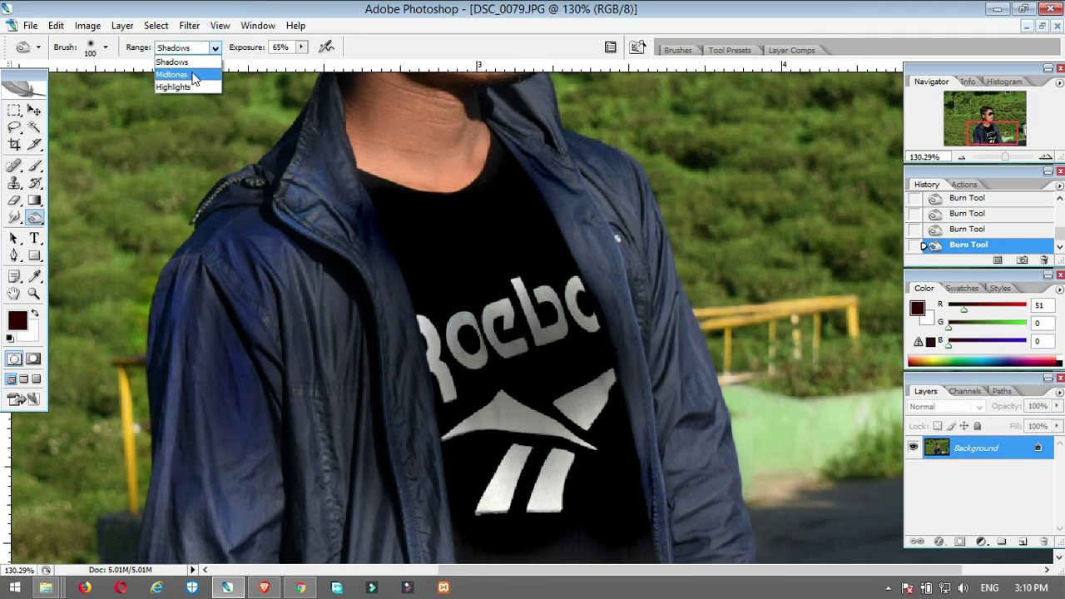
pyautogui.click(181, 77)
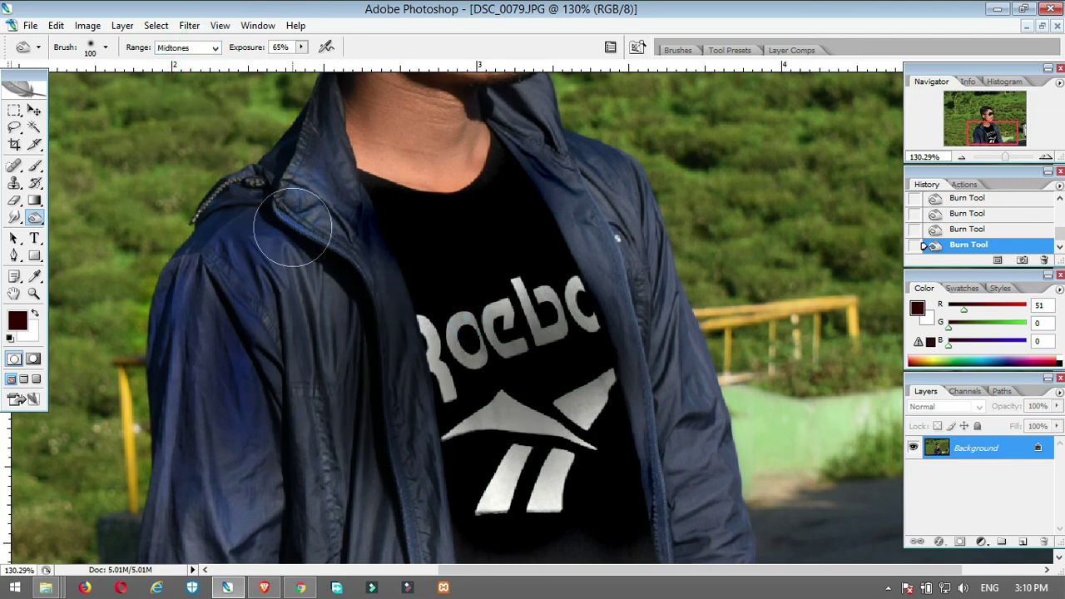
pyautogui.scroll(-3, 292, 231)
pyautogui.click(35, 218)
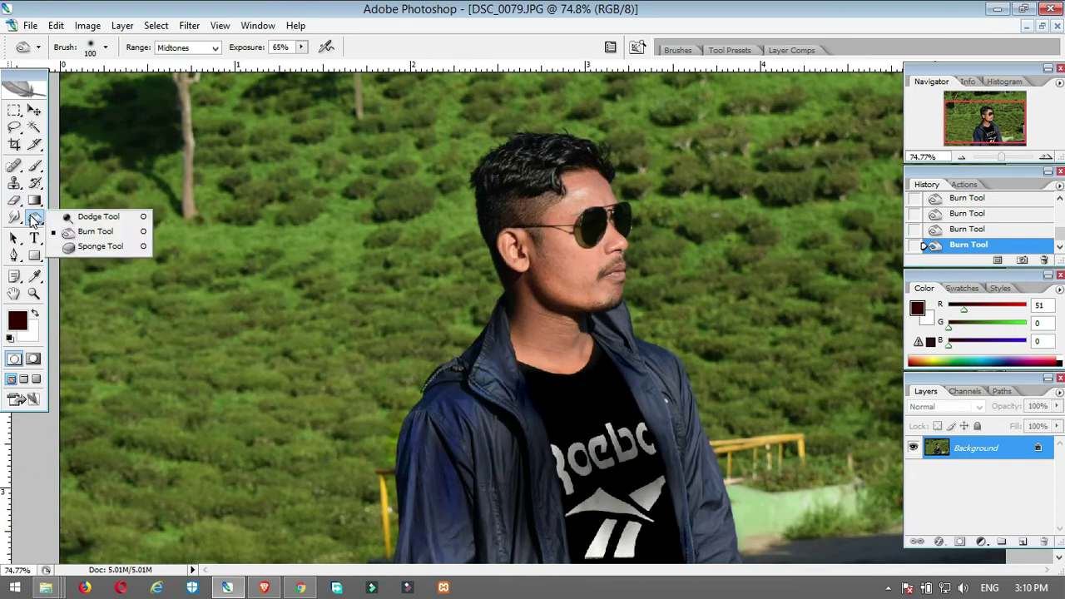
pyautogui.click(74, 236)
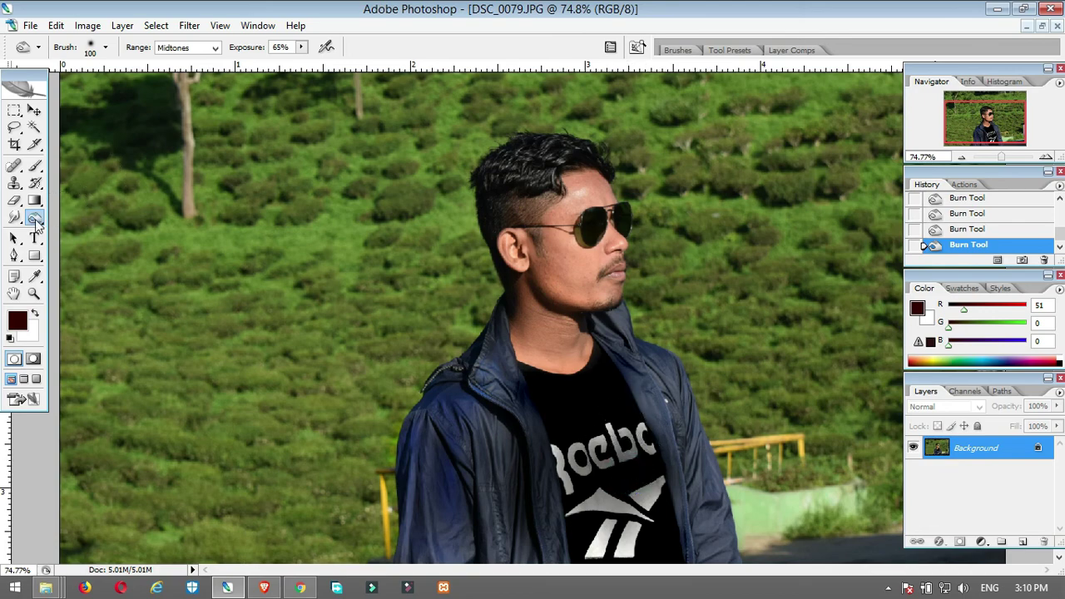
# - Brighten the forehead and cheek with the Dodge Tool at Highlights range and 50% exposure
pyautogui.click(35, 219)
pyautogui.click(79, 213)
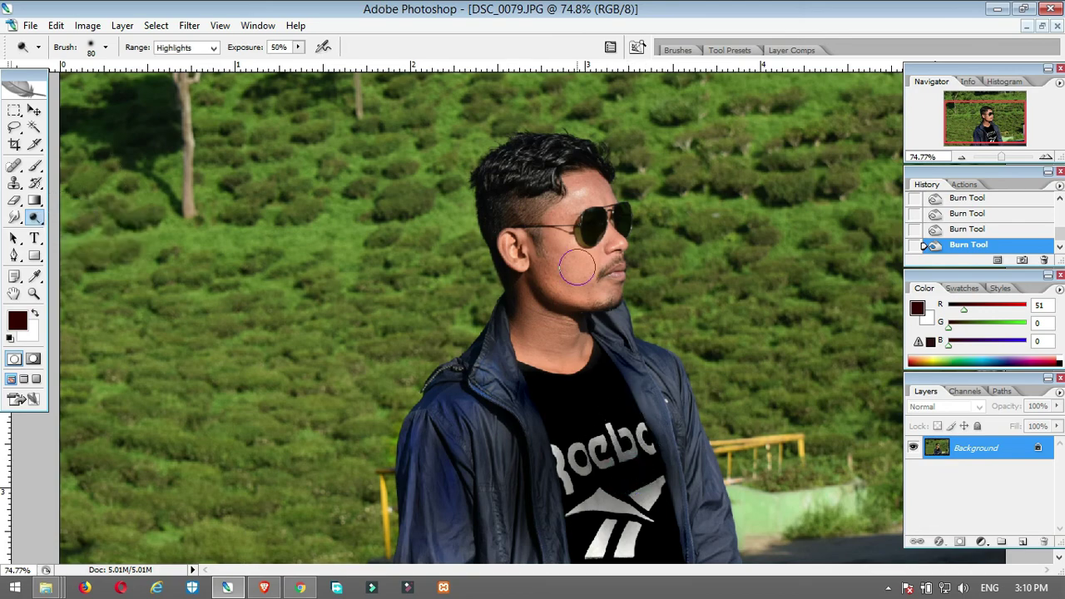
pyautogui.scroll(2, 619, 210)
pyautogui.click(186, 49)
pyautogui.click(183, 47)
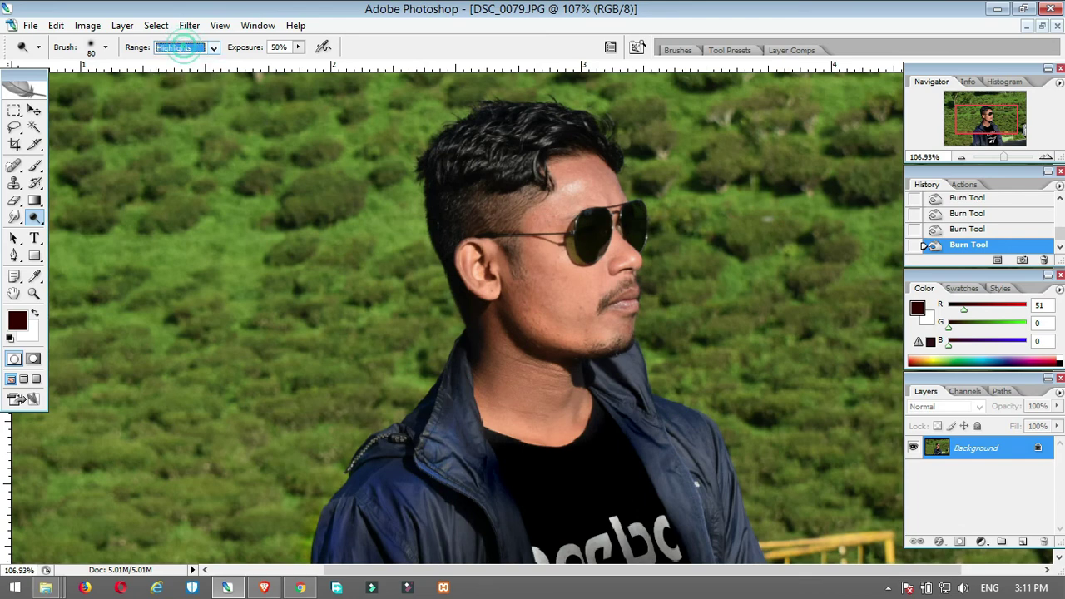
pyautogui.moveTo(606, 170); pyautogui.dragTo(579, 199)
pyautogui.moveTo(551, 298)
pyautogui.mouseDown()
pyautogui.moveTo(555, 315)
pyautogui.moveTo(588, 329)
pyautogui.mouseUp()
# - Brighten the jawline and neck with the Dodge Tool at Highlights range
pyautogui.moveTo(647, 357); pyautogui.dragTo(546, 374)
pyautogui.moveTo(547, 370); pyautogui.dragTo(587, 371)
pyautogui.moveTo(587, 371)
pyautogui.mouseDown()
pyautogui.moveTo(516, 349)
pyautogui.moveTo(492, 316)
pyautogui.mouseUp()
pyautogui.moveTo(499, 328); pyautogui.dragTo(545, 406)
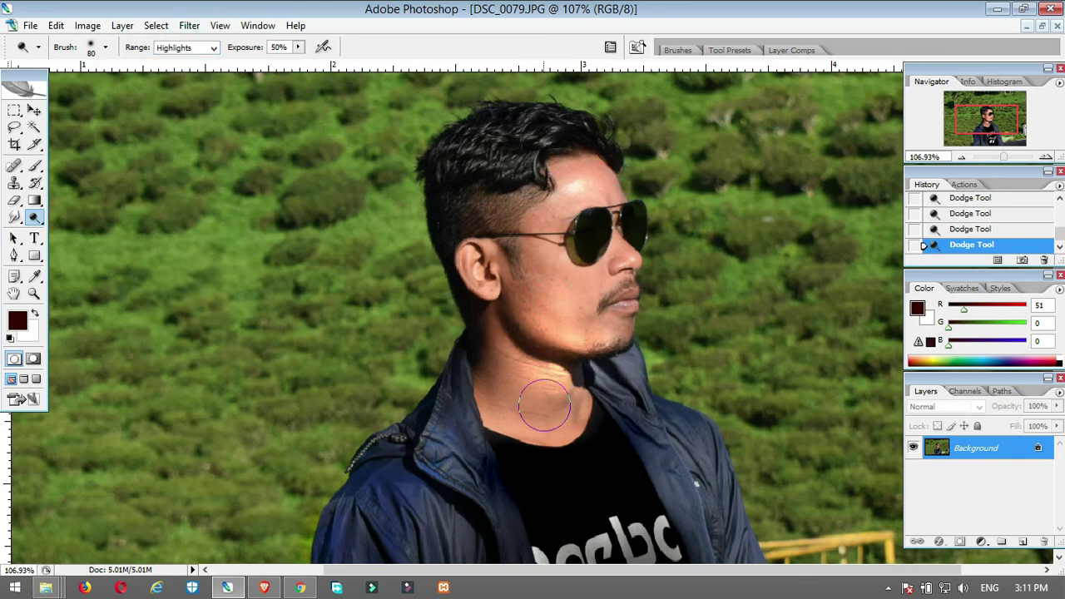
pyautogui.moveTo(502, 366); pyautogui.dragTo(544, 453)
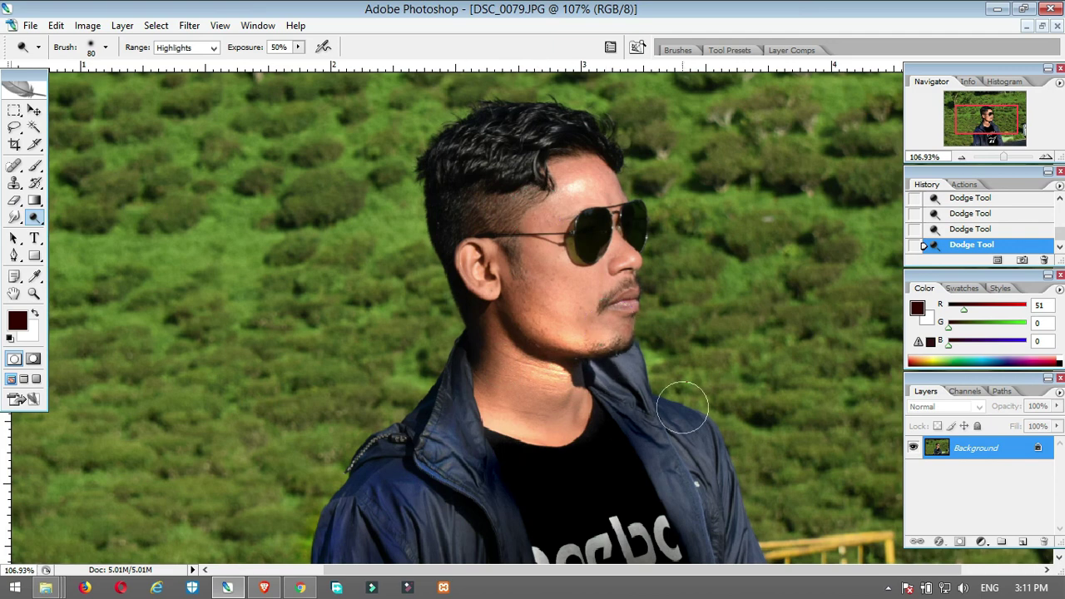
pyautogui.click(214, 50)
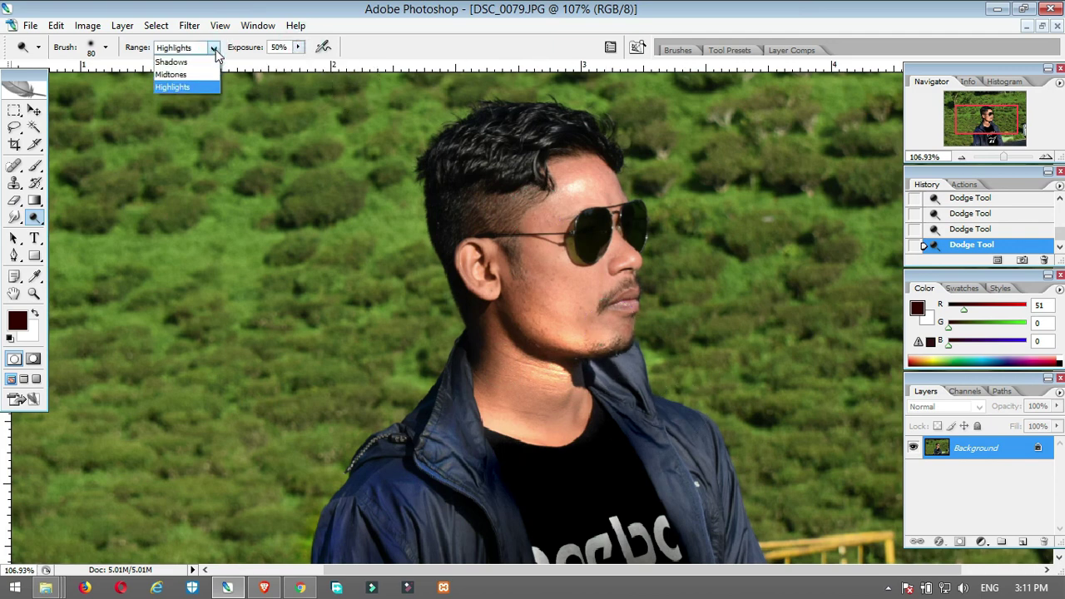
pyautogui.click(215, 51)
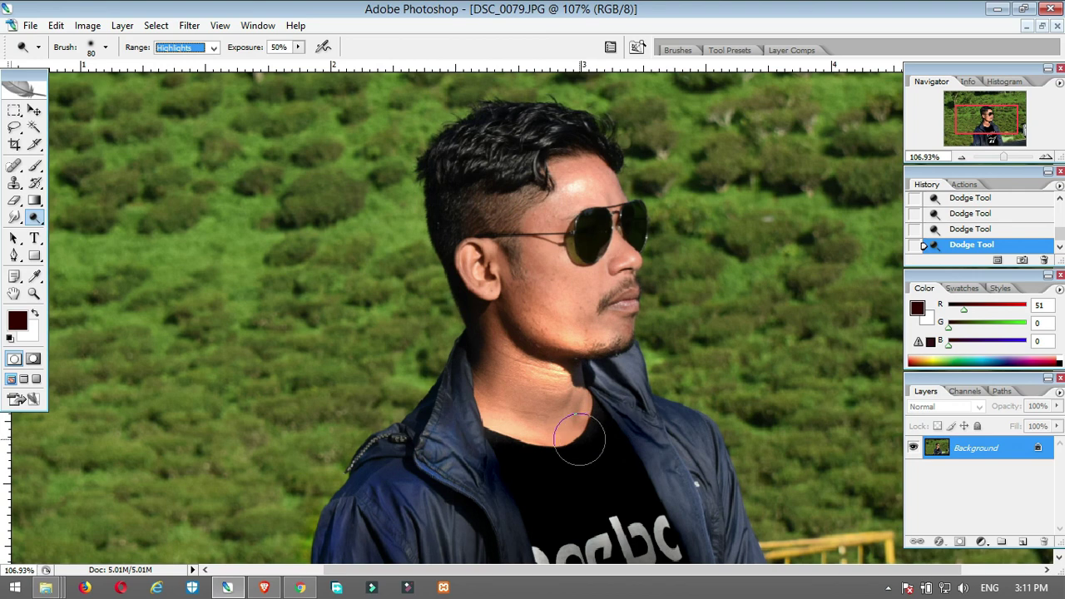
# - Step back through the history to remove the face and neck dodging and the latest burn strokes
pyautogui.hotkey('ctrl', 'alt', 'z')
pyautogui.hotkey('ctrl', 'alt', 'z')
pyautogui.hotkey('ctrl', 'alt', 'z')
pyautogui.hotkey('ctrl', 'alt', 'z')
pyautogui.hotkey('ctrl', 'alt', 'z')
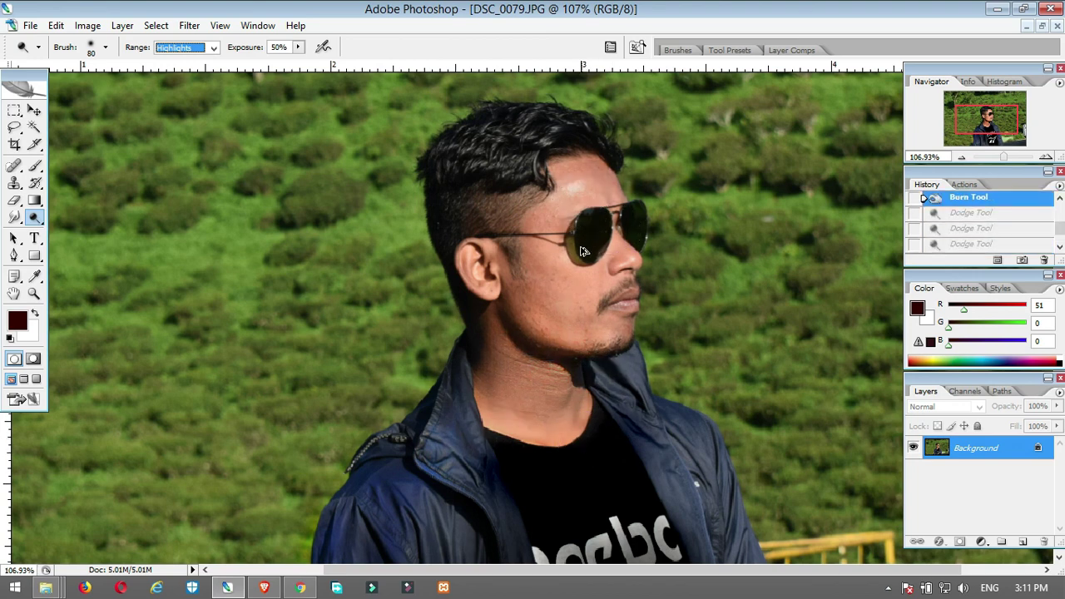
pyautogui.hotkey('ctrl', 'alt', 'z')
pyautogui.hotkey('ctrl', 'alt', 'z')
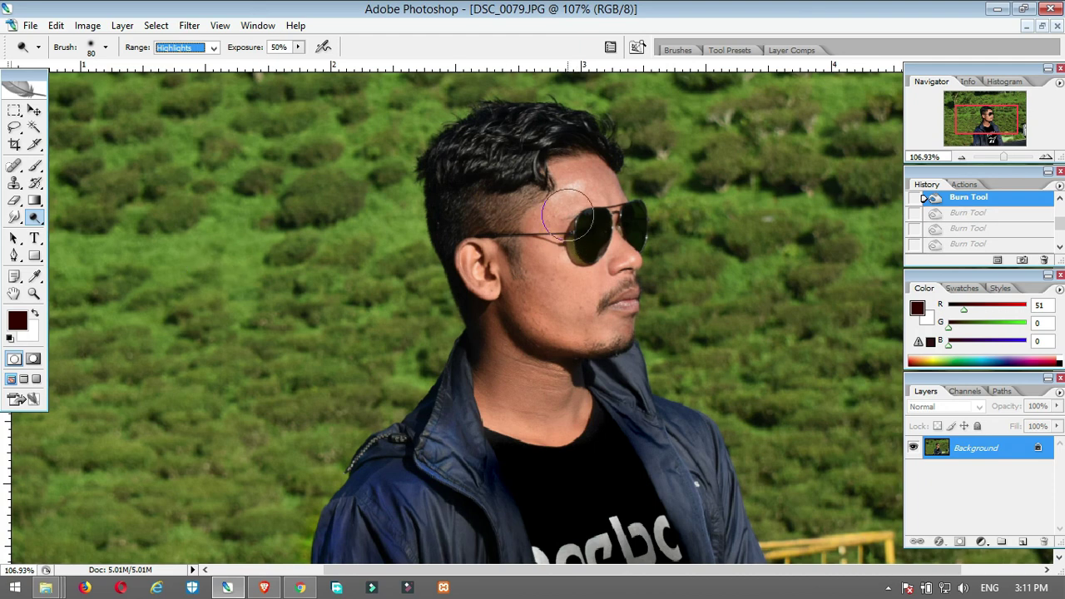